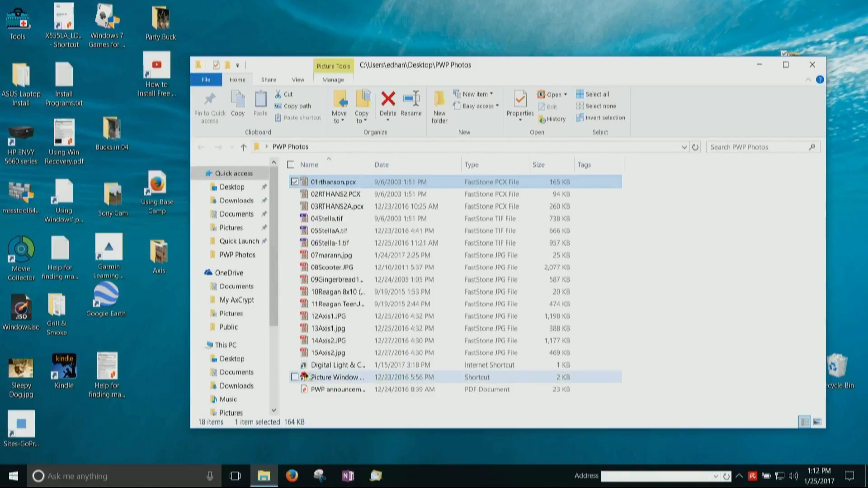
Step: Launch Picture Window Pro, open 04Stella.tif from the PWP Photos folder in it, and maximize the program window
double_click(333, 378)
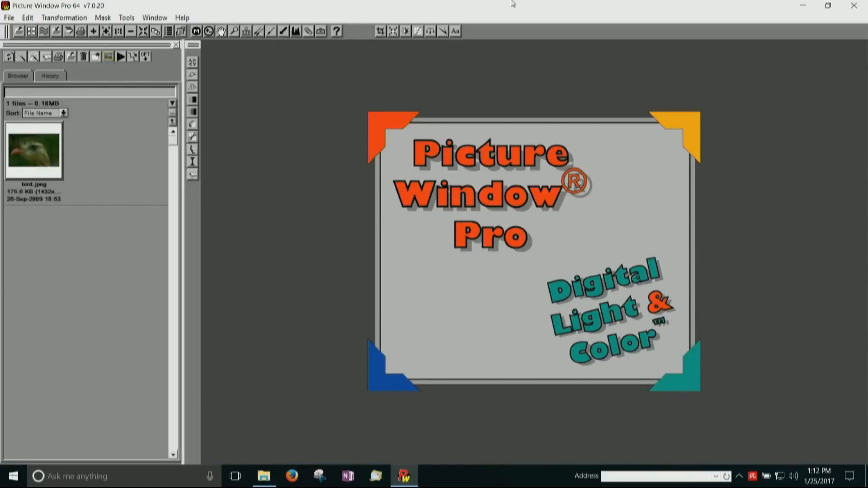
drag(513, 3, 414, 270)
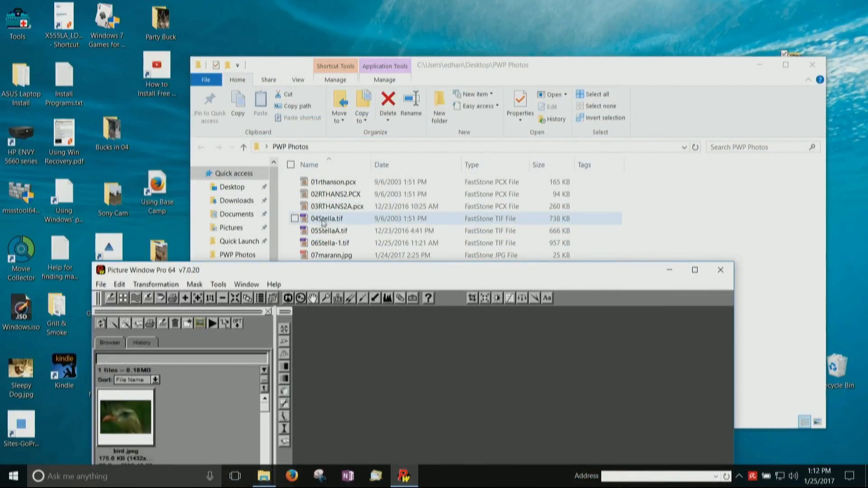
drag(322, 220, 436, 354)
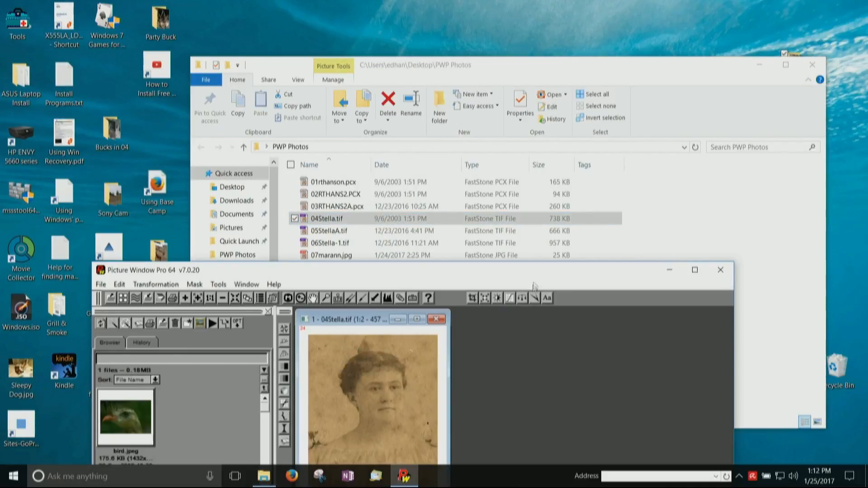
drag(536, 273, 592, 12)
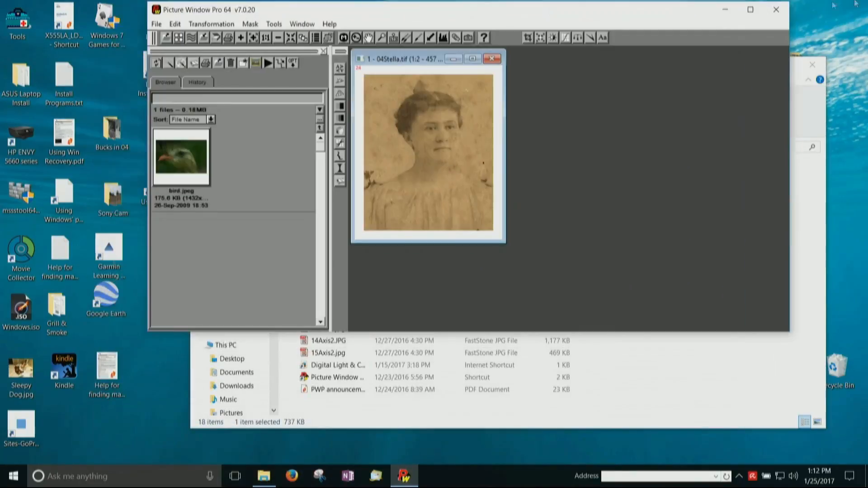
click(749, 9)
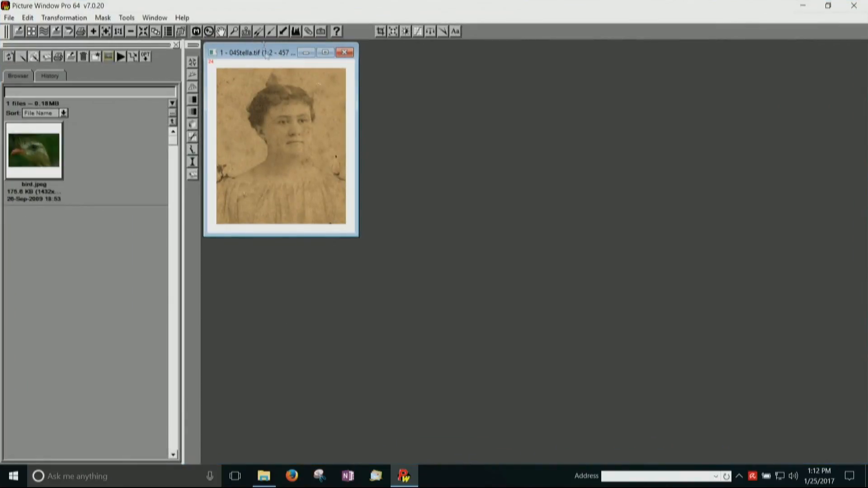
drag(261, 53, 280, 104)
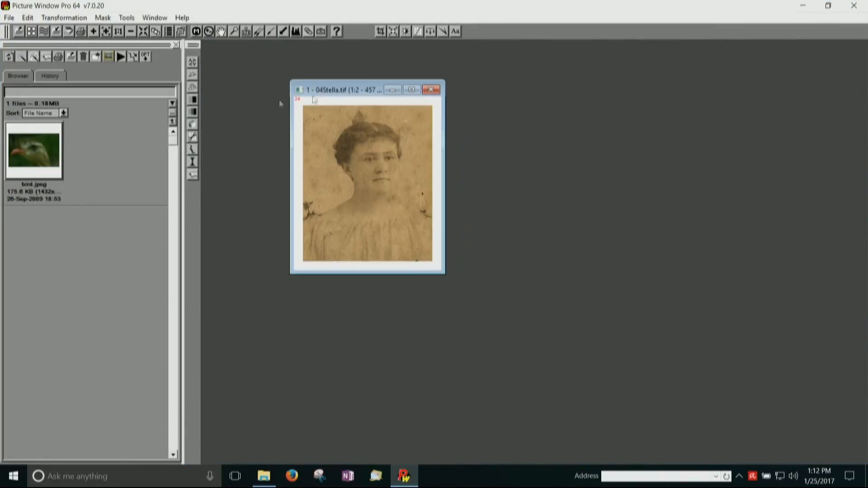
Step: Activate the Speck Removal tool for the portrait and arrange its settings window beside the image
click(106, 33)
click(106, 33)
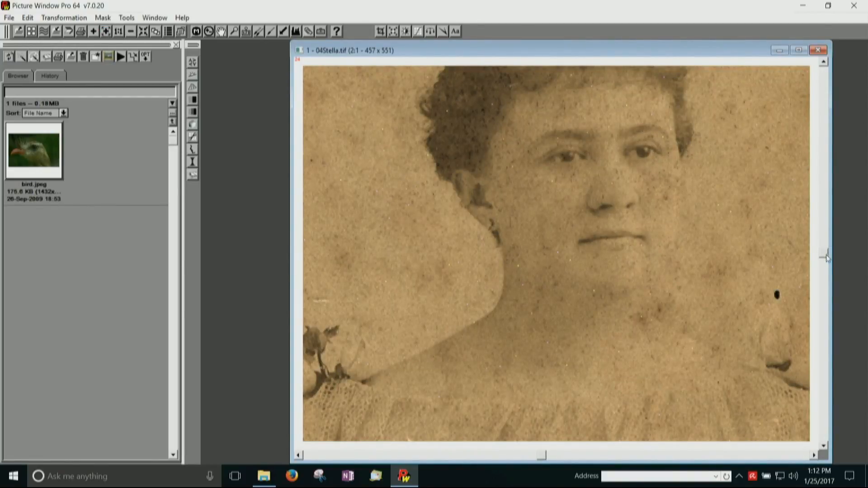
drag(824, 256, 821, 146)
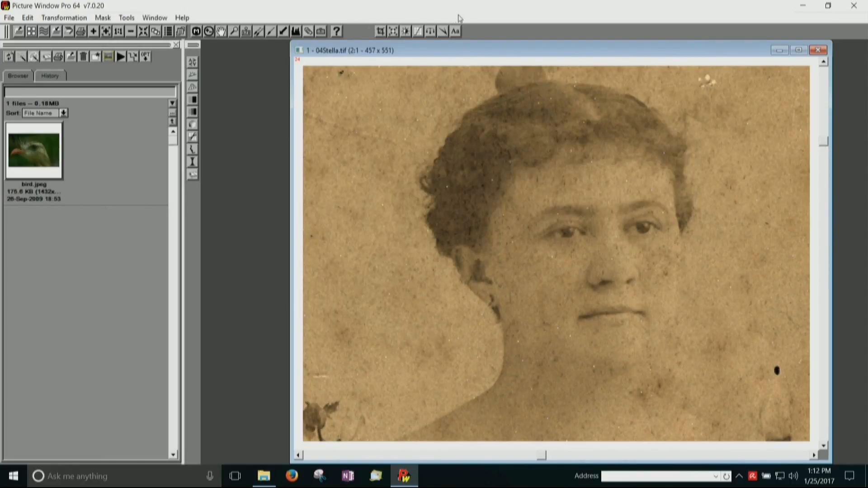
click(322, 32)
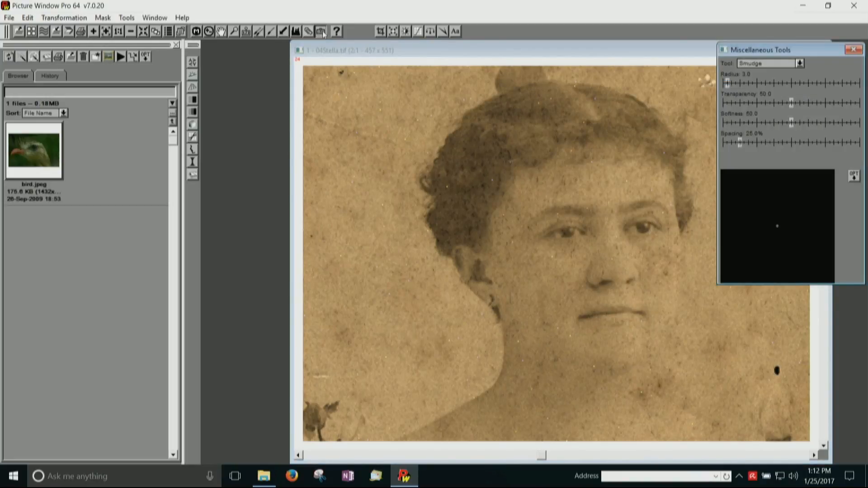
click(800, 65)
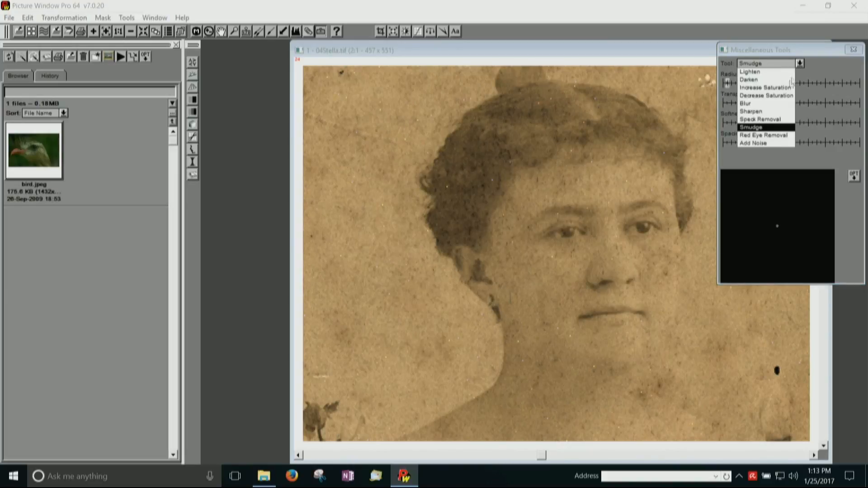
click(764, 119)
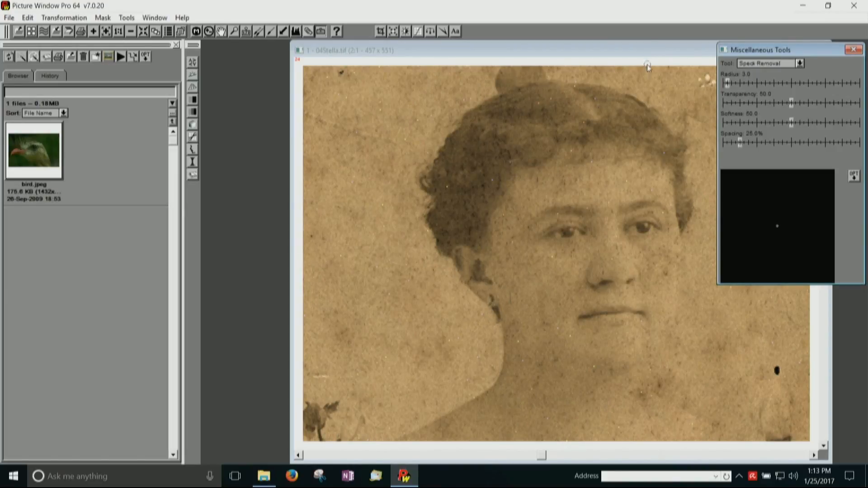
drag(650, 55, 547, 62)
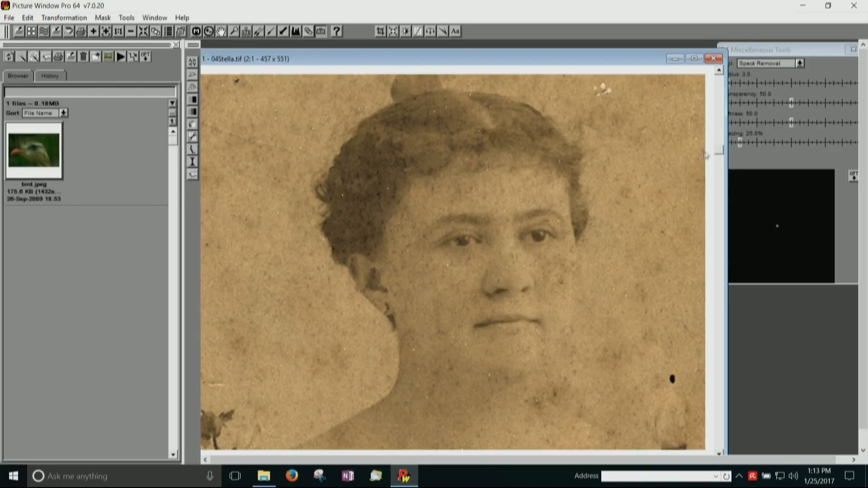
drag(767, 54, 778, 83)
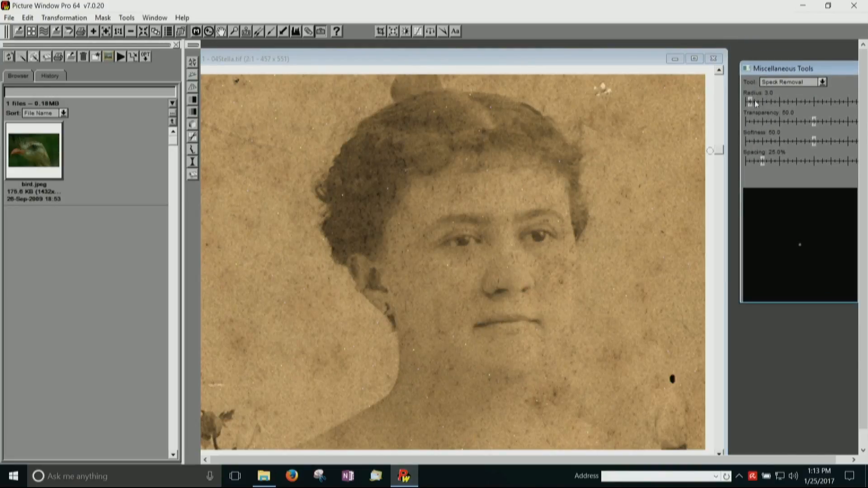
Step: Set the Speck Removal radius to 43.5 and clean the specks from the background on both sides of the woman's head
click(720, 155)
mouse_move(718, 124)
mouse_down()
mouse_move(718, 103)
mouse_move(769, 105)
mouse_up()
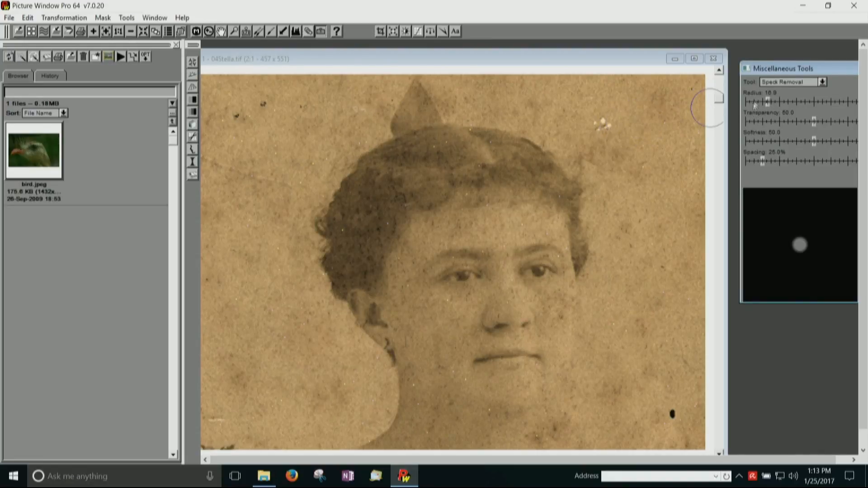
drag(767, 102, 788, 105)
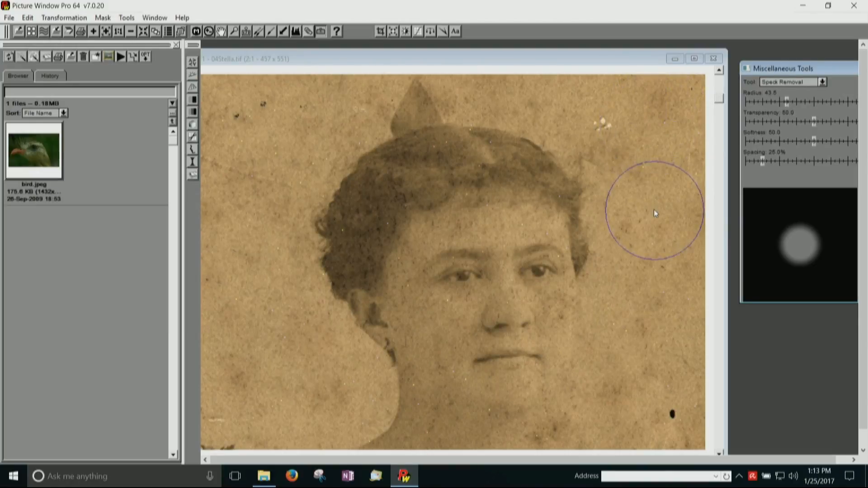
mouse_move(656, 186)
mouse_down()
mouse_move(638, 147)
mouse_move(595, 123)
mouse_move(663, 106)
mouse_up()
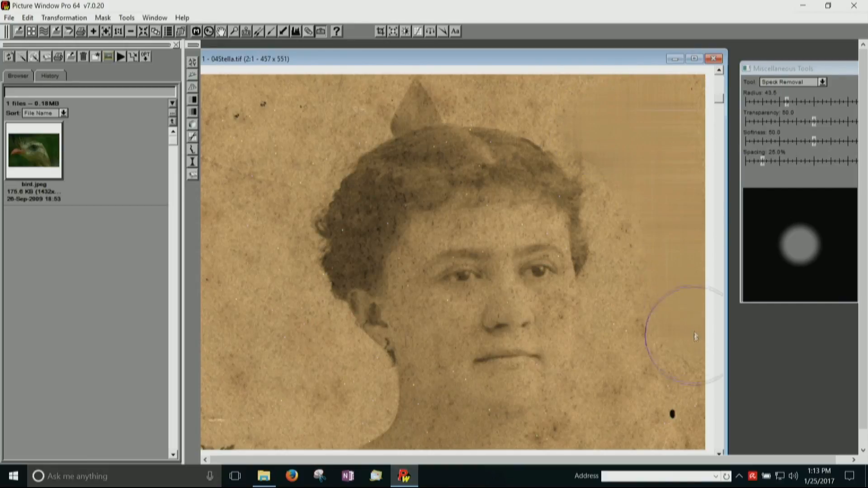
mouse_move(652, 225)
mouse_down()
mouse_move(682, 372)
mouse_move(722, 289)
mouse_move(726, 318)
mouse_move(684, 319)
mouse_move(651, 293)
mouse_up()
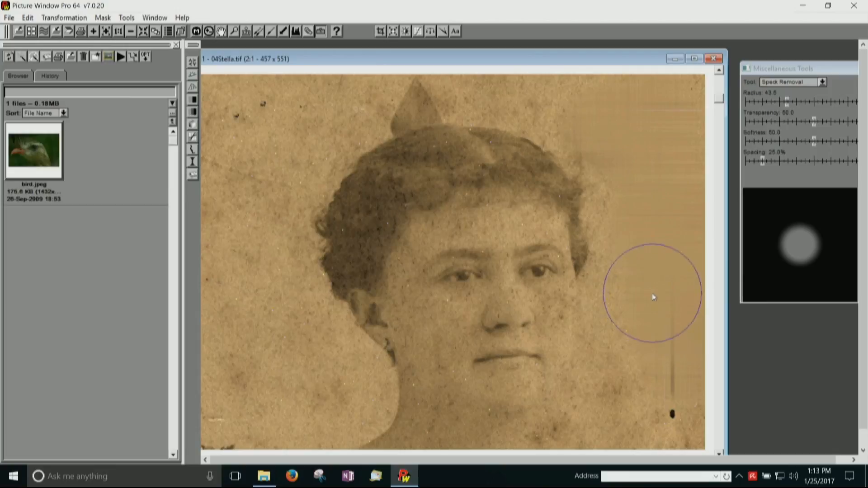
mouse_move(242, 113)
mouse_down()
mouse_move(243, 135)
mouse_move(244, 108)
mouse_move(254, 116)
mouse_move(306, 108)
mouse_move(265, 152)
mouse_move(233, 213)
mouse_move(224, 156)
mouse_move(266, 273)
mouse_move(260, 303)
mouse_move(232, 270)
mouse_move(250, 349)
mouse_move(260, 371)
mouse_move(289, 386)
mouse_move(227, 404)
mouse_move(312, 408)
mouse_move(299, 357)
mouse_up()
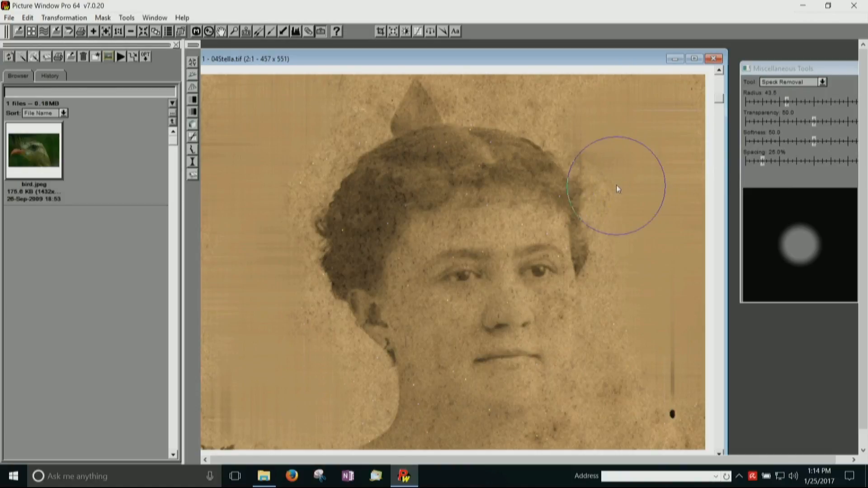
mouse_move(601, 183)
mouse_down()
mouse_move(587, 173)
mouse_move(636, 111)
mouse_move(644, 121)
mouse_up()
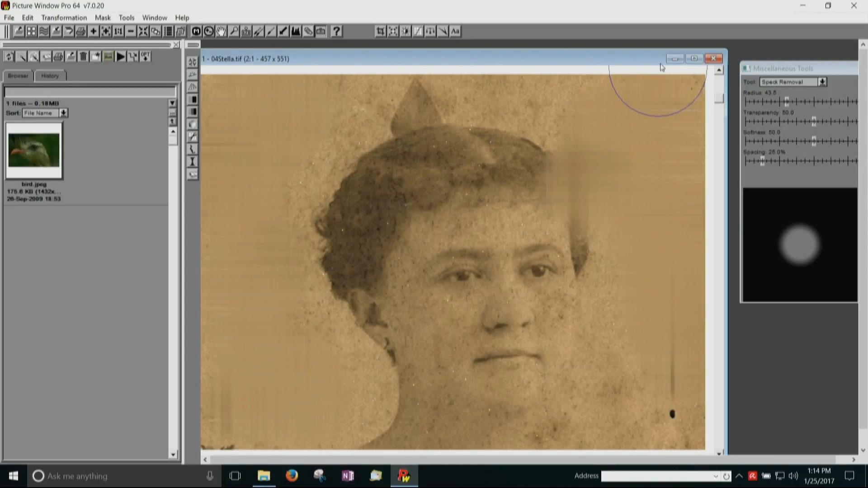
key(ctrl+z)
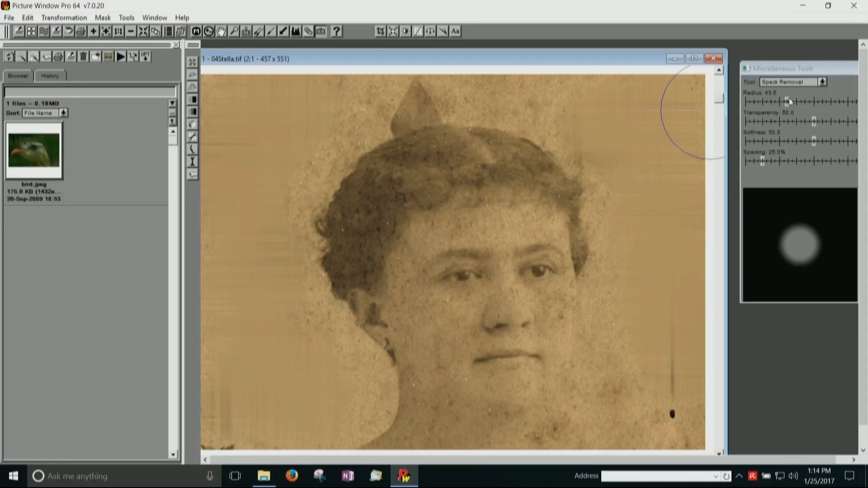
Step: Set the Speck Removal radius to 14.6 and clean the background above the hair and along its left edge
drag(787, 100, 765, 110)
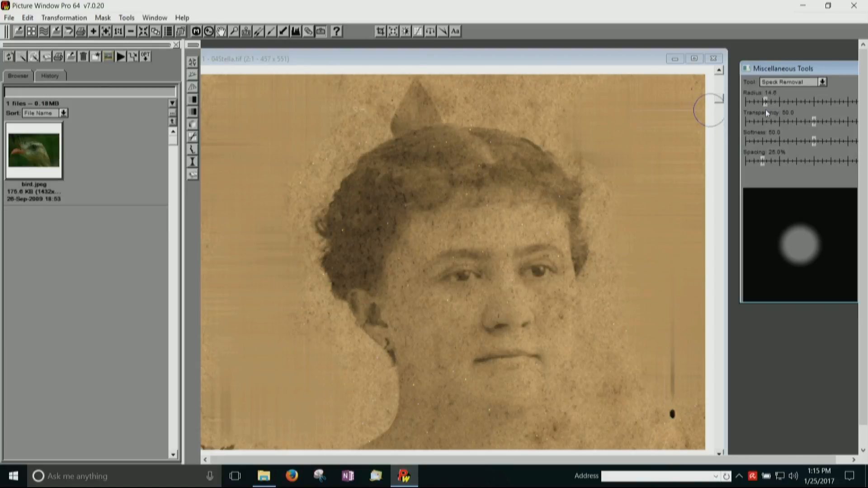
click(570, 124)
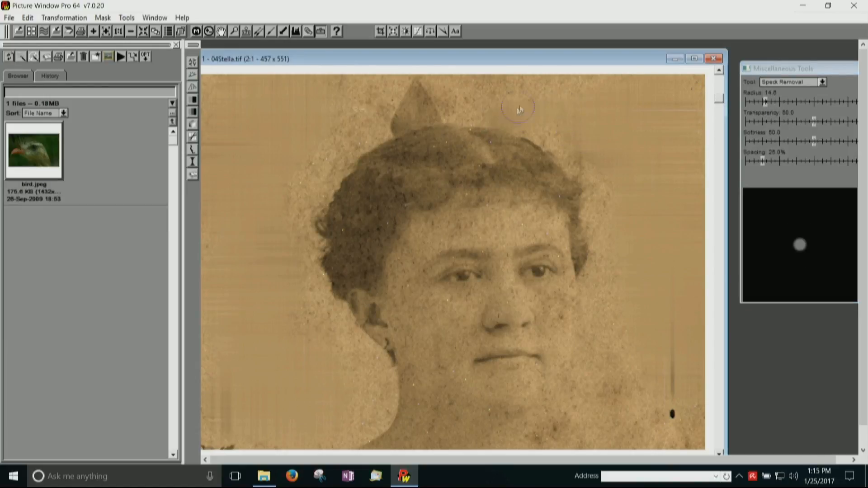
mouse_move(467, 109)
mouse_down()
mouse_move(387, 108)
mouse_move(449, 83)
mouse_move(362, 119)
mouse_move(416, 109)
mouse_move(386, 124)
mouse_move(436, 110)
mouse_up()
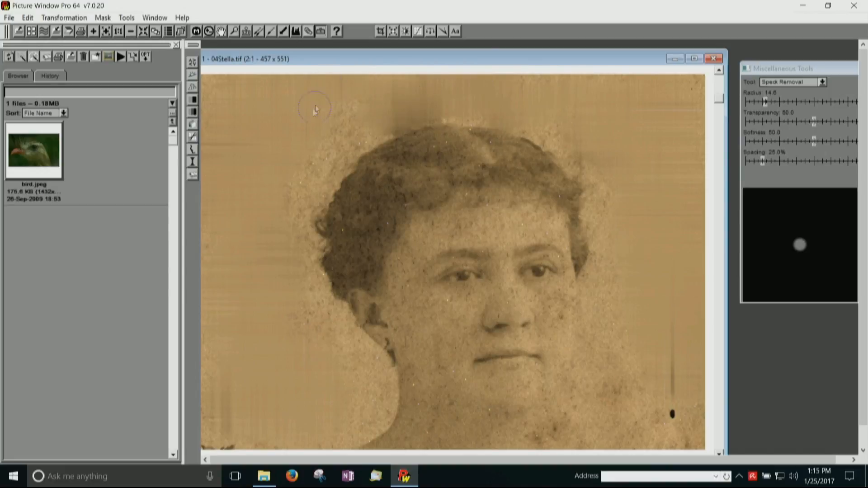
mouse_move(361, 127)
mouse_down()
mouse_move(301, 192)
mouse_move(288, 227)
mouse_move(292, 211)
mouse_move(310, 305)
mouse_move(358, 393)
mouse_move(324, 352)
mouse_up()
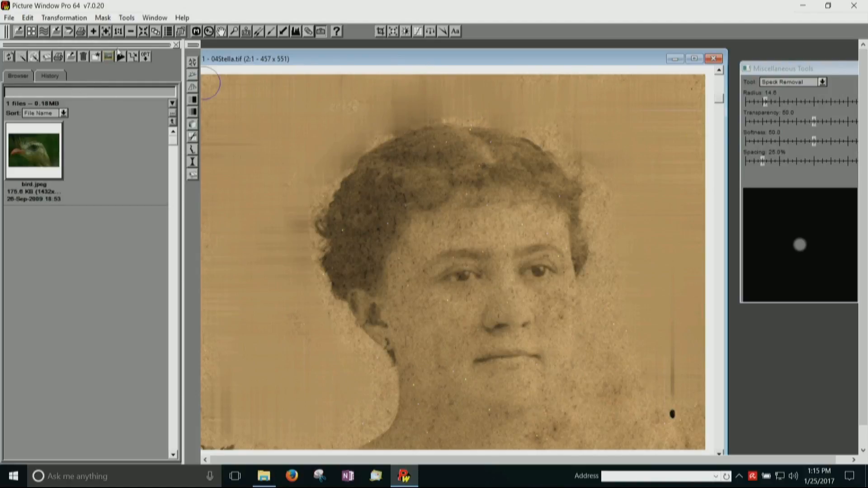
Step: Enlarge the portrait to 3:1, set the Speck Removal radius to 4.8, and arrange the tool settings beside the image
click(106, 34)
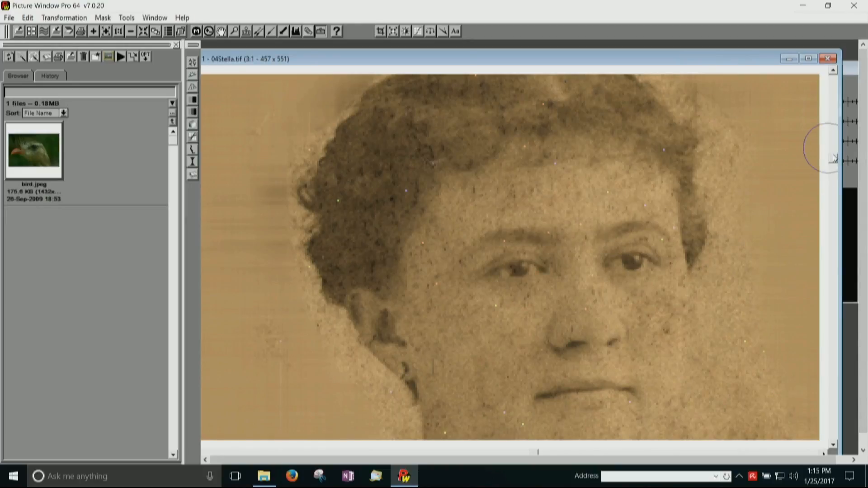
scroll(829, 135, up, 2)
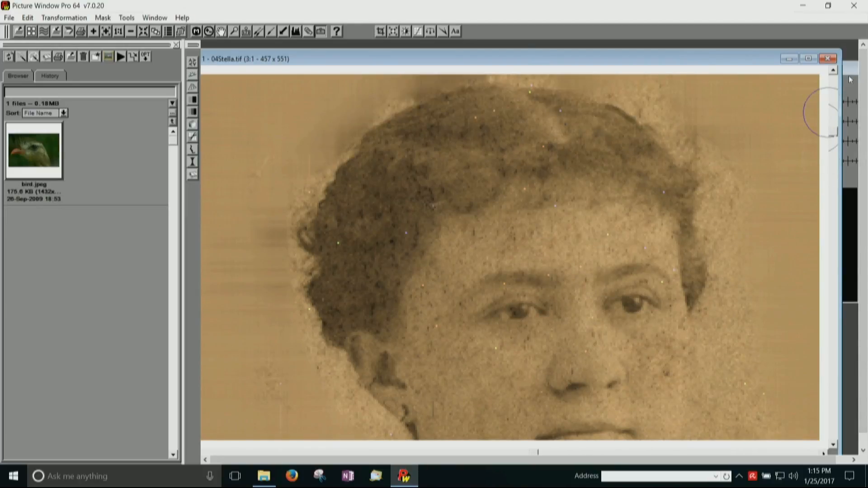
drag(852, 68, 311, 352)
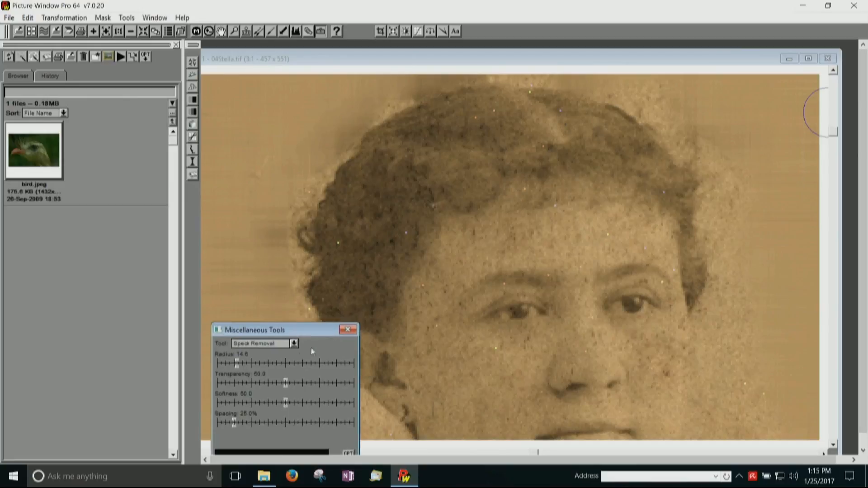
click(228, 366)
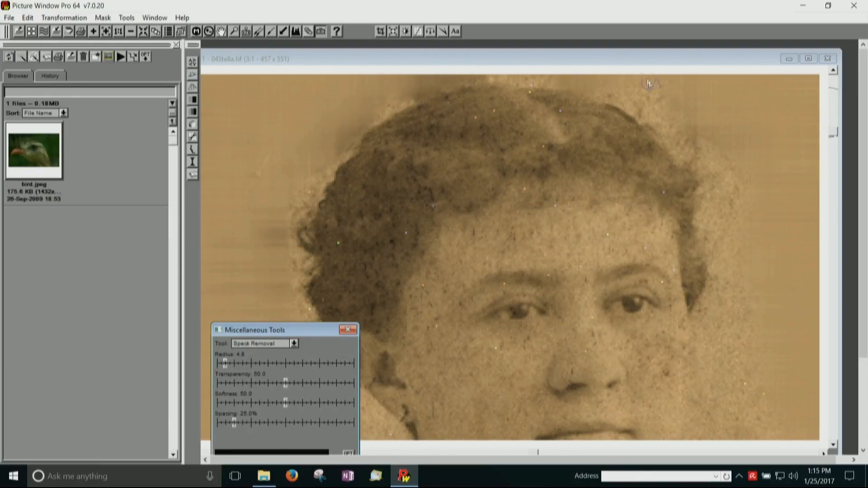
drag(641, 61, 644, 54)
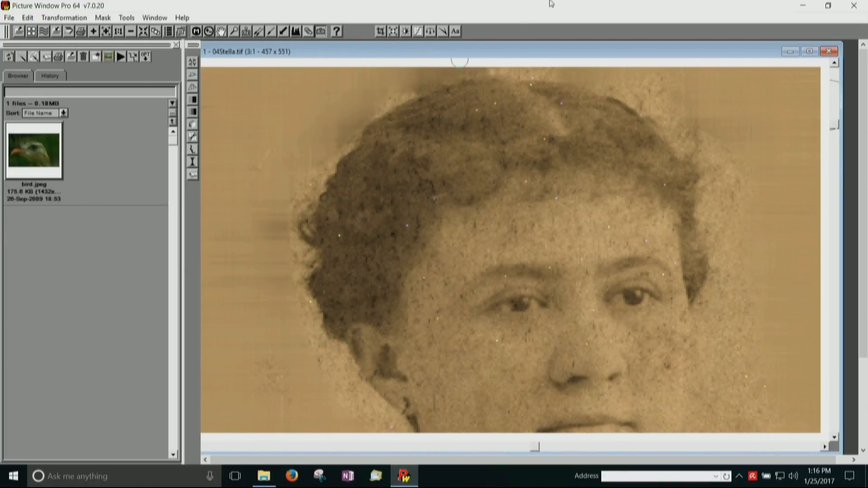
drag(526, 53, 675, 56)
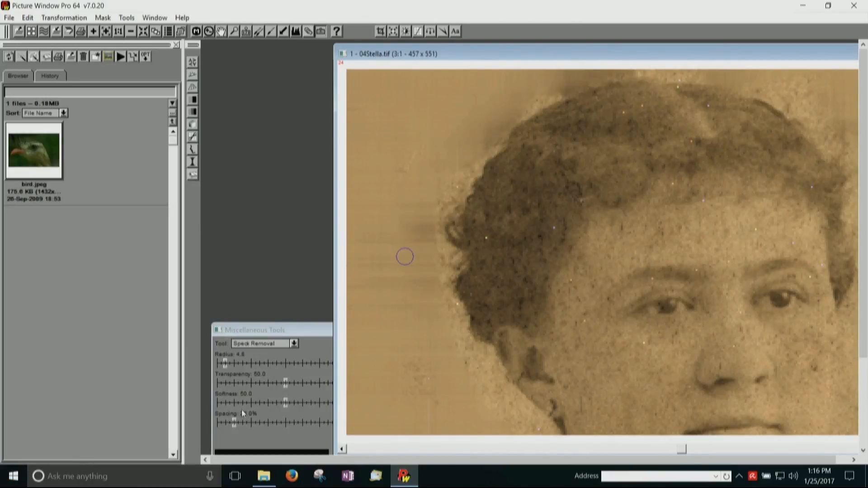
Step: Set the Speck Removal radius to 14.6 and clean the specks from the forehead, temple and the cheek nearest the ear
drag(228, 367, 238, 369)
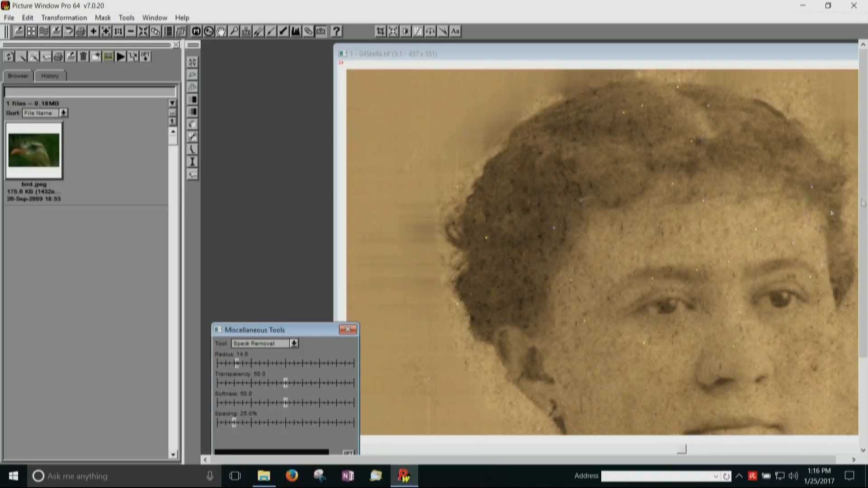
click(756, 223)
mouse_move(682, 238)
mouse_down()
mouse_move(726, 224)
mouse_move(615, 247)
mouse_move(626, 231)
mouse_move(584, 291)
mouse_up()
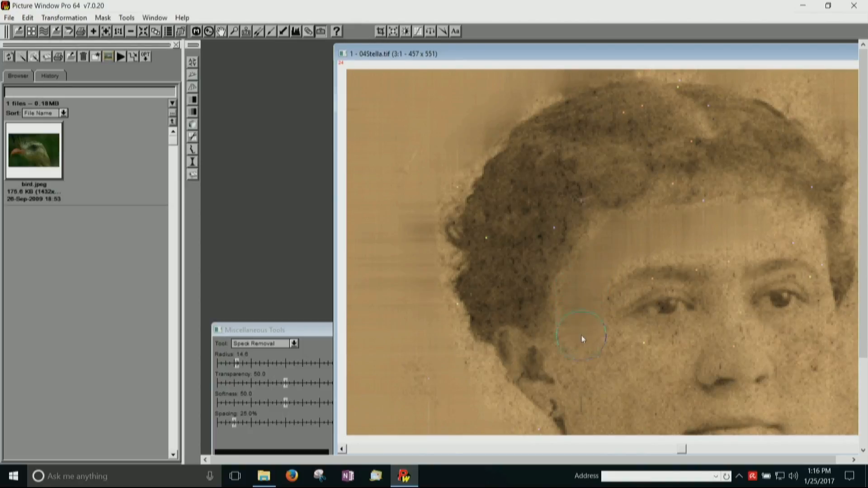
drag(594, 367, 672, 353)
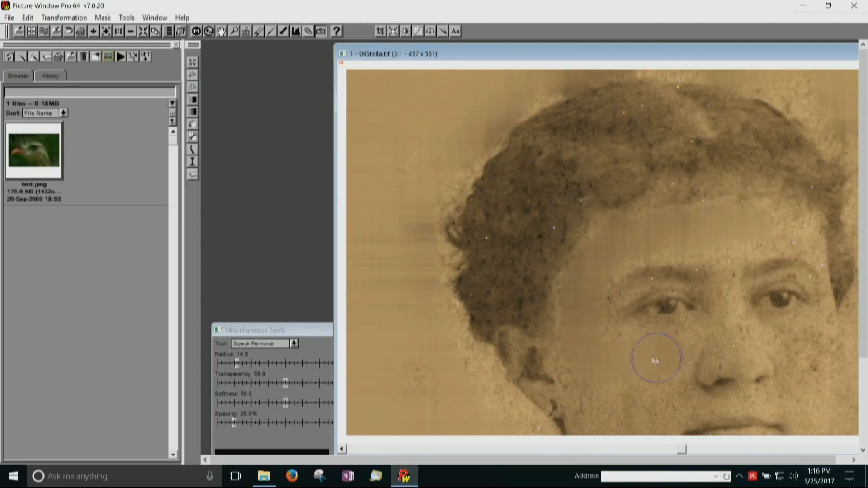
mouse_move(611, 358)
mouse_down()
mouse_move(675, 404)
mouse_move(609, 411)
mouse_move(586, 390)
mouse_move(583, 358)
mouse_up()
Step: Set the Speck Removal radius to 7.2 and remove the white specks from the hair at the crown
drag(239, 359, 229, 365)
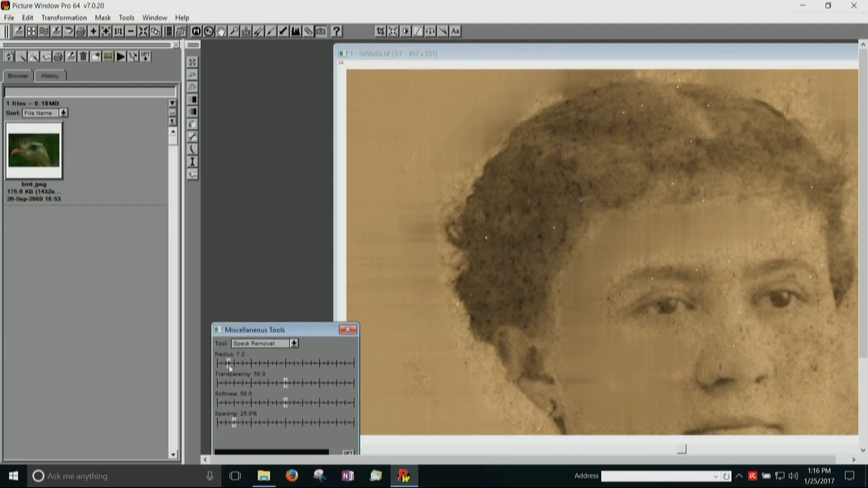
click(625, 117)
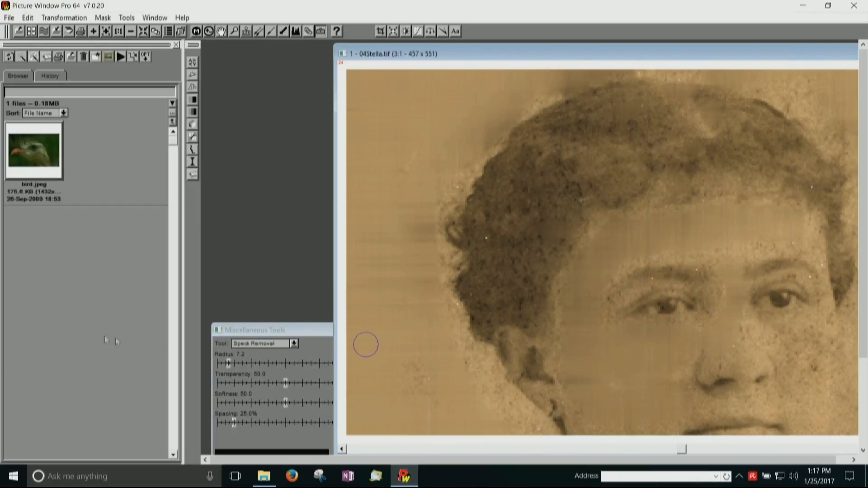
Step: Switch to the Smudge tool with a radius of 10.9 and smooth the specks in the background beside the hair
click(294, 344)
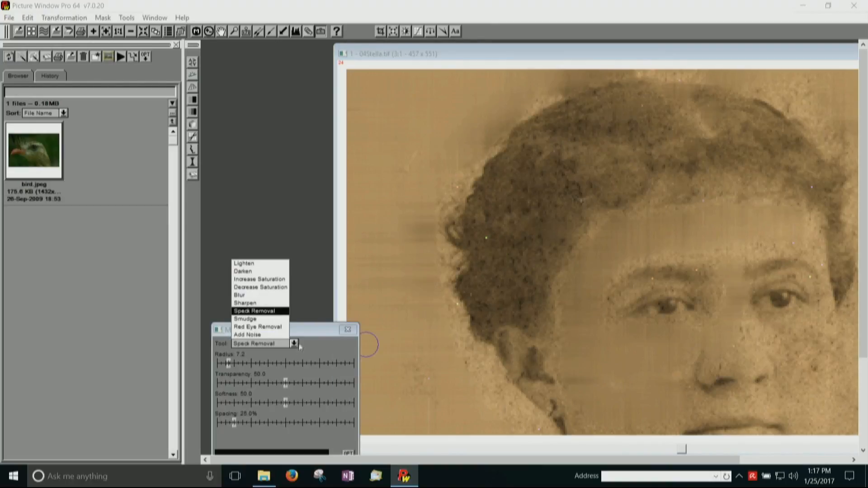
click(247, 319)
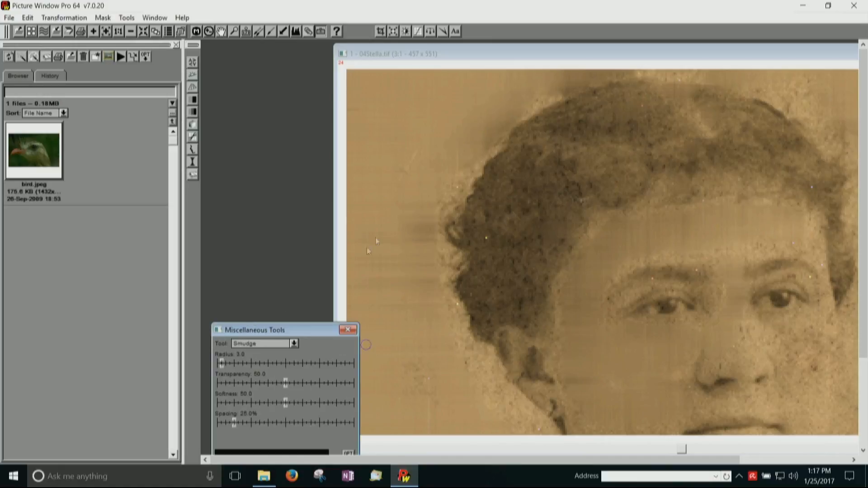
drag(224, 363, 232, 363)
click(474, 409)
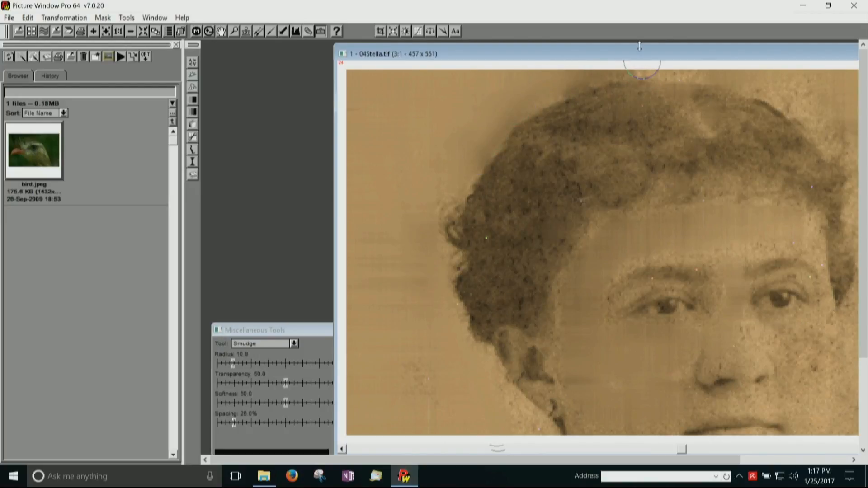
Step: Reposition the 04Stella.tif window so the full width of the portrait is in view
drag(632, 57, 437, 71)
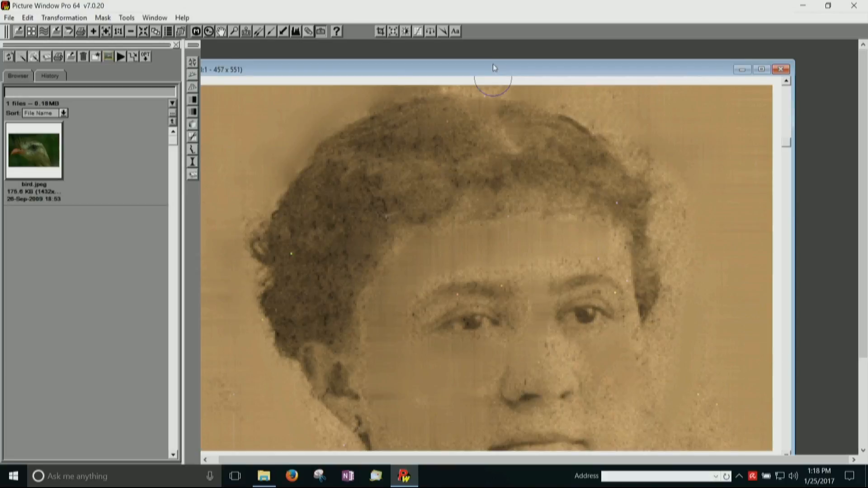
drag(493, 68, 496, 65)
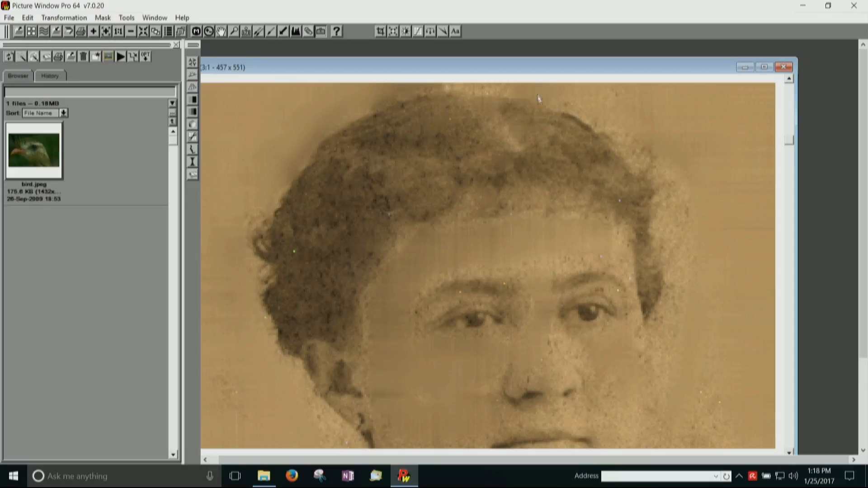
drag(541, 65, 608, 68)
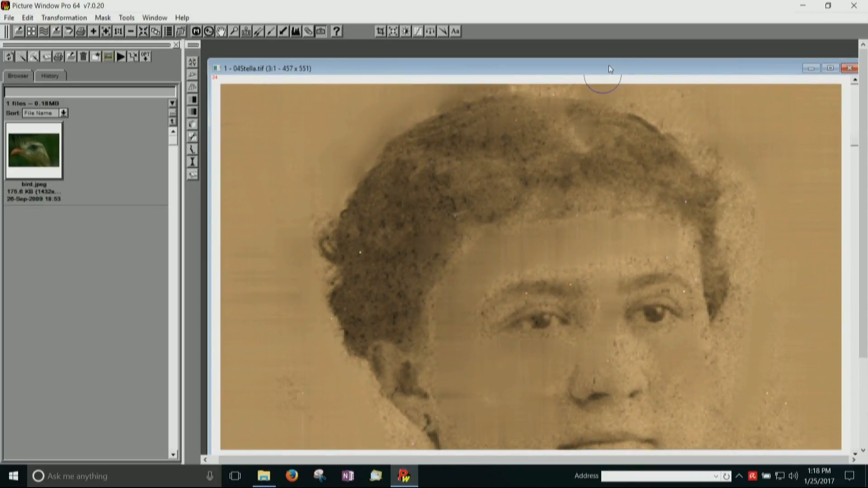
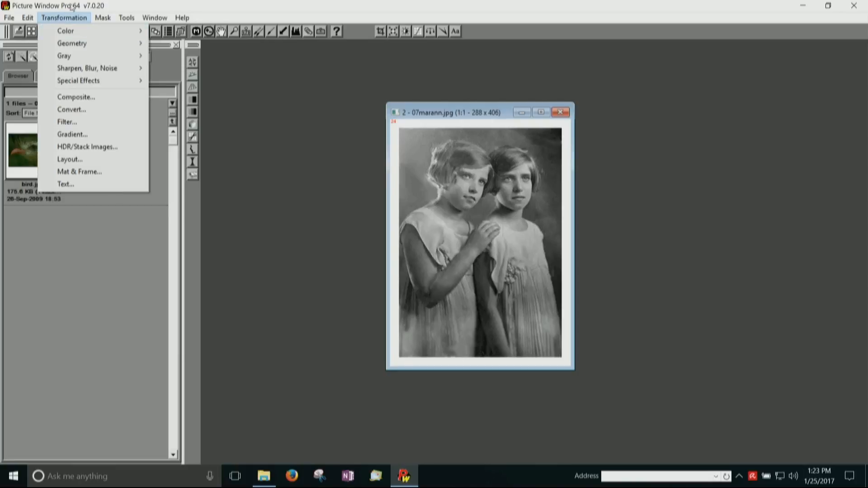
Step: Start the gray Tint transformation on 07marann.jpg and arrange its settings, the image and the preview without overlap
mouse_move(77, 33)
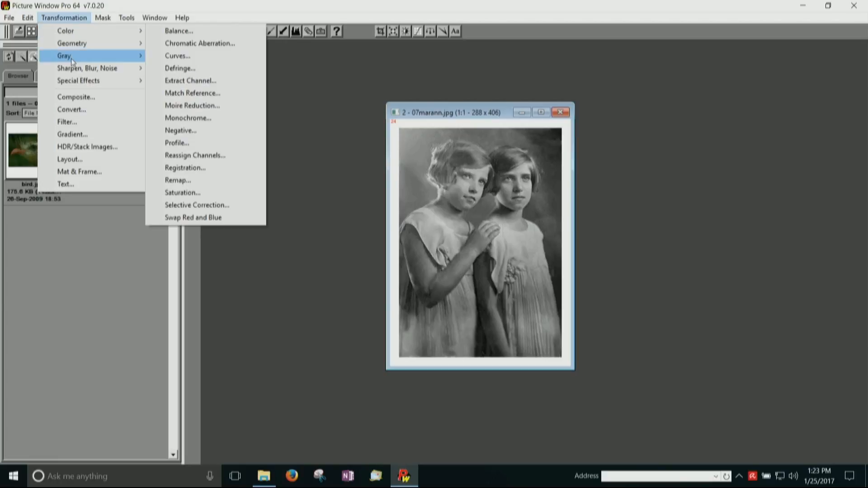
mouse_move(73, 61)
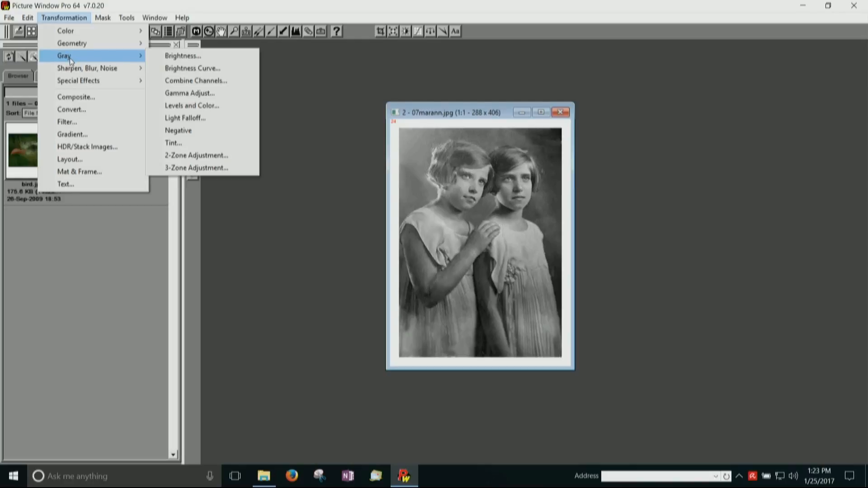
click(174, 143)
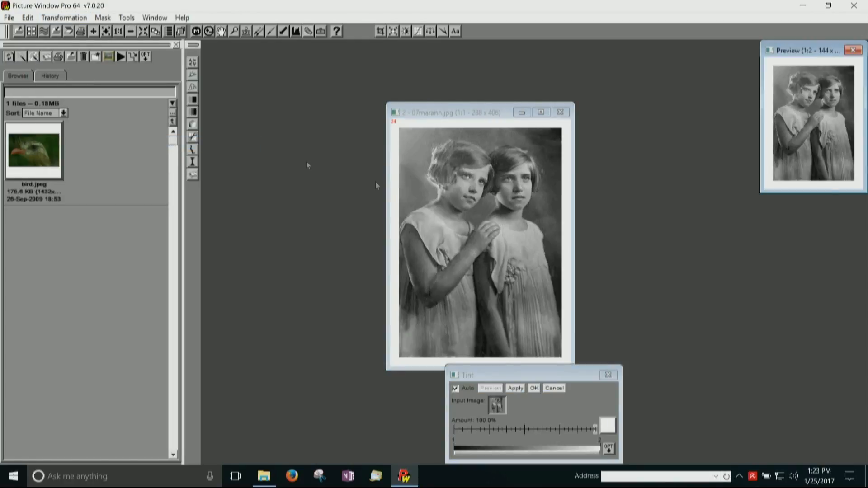
drag(574, 375, 762, 255)
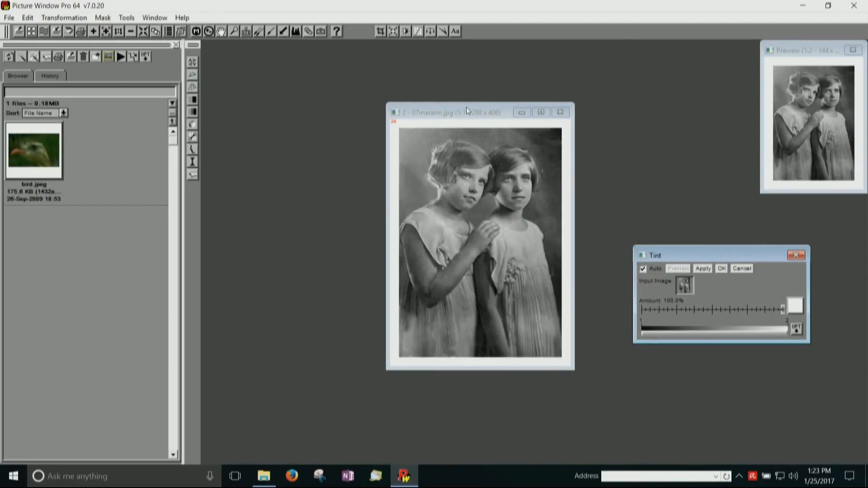
drag(466, 109, 370, 119)
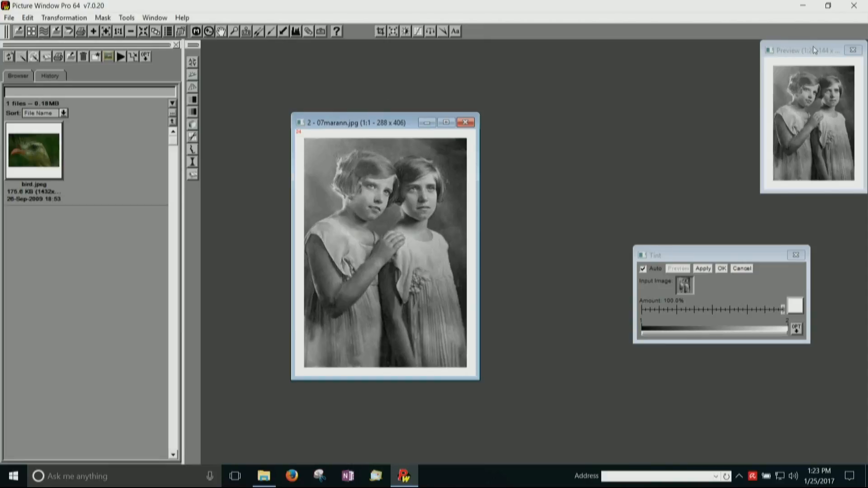
drag(813, 49, 658, 87)
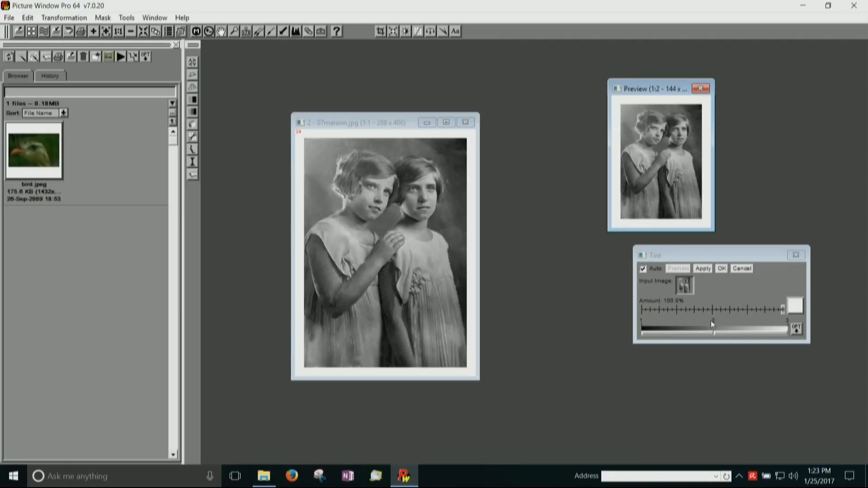
Step: Add a midpoint to the tint gradient, open its colour for editing, and enlarge the preview to 2:1 beside the original
drag(712, 322, 712, 323)
double_click(710, 322)
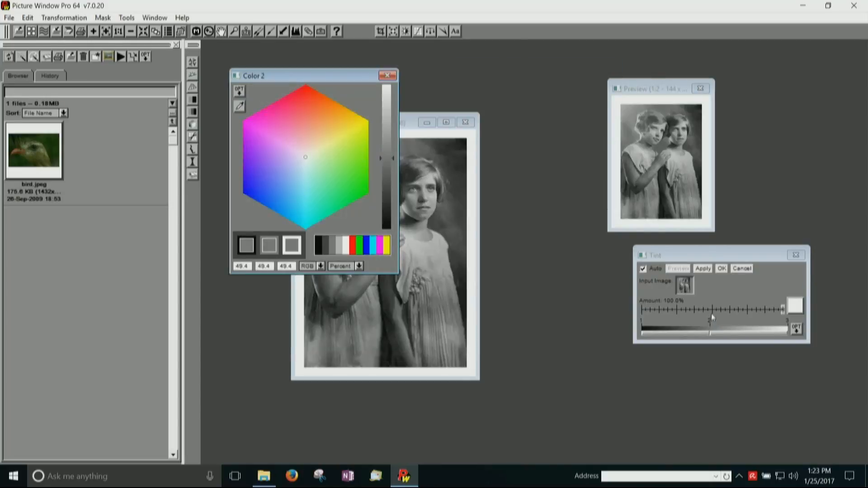
drag(708, 256, 704, 352)
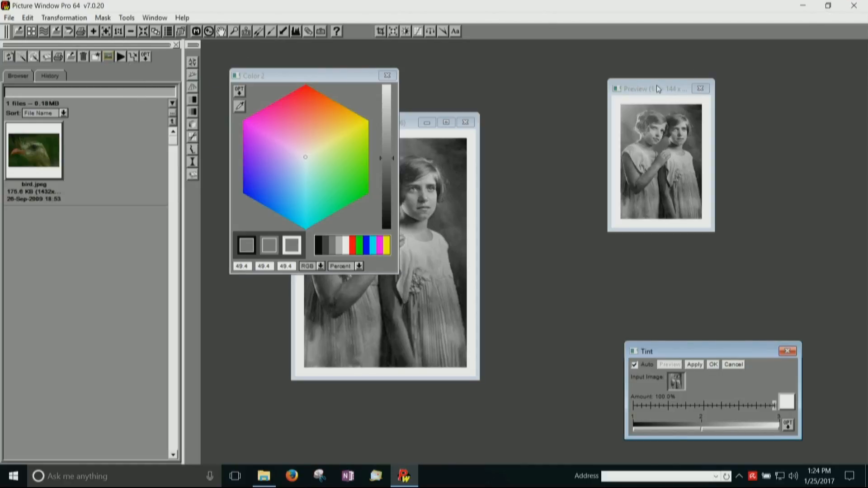
drag(658, 89, 729, 80)
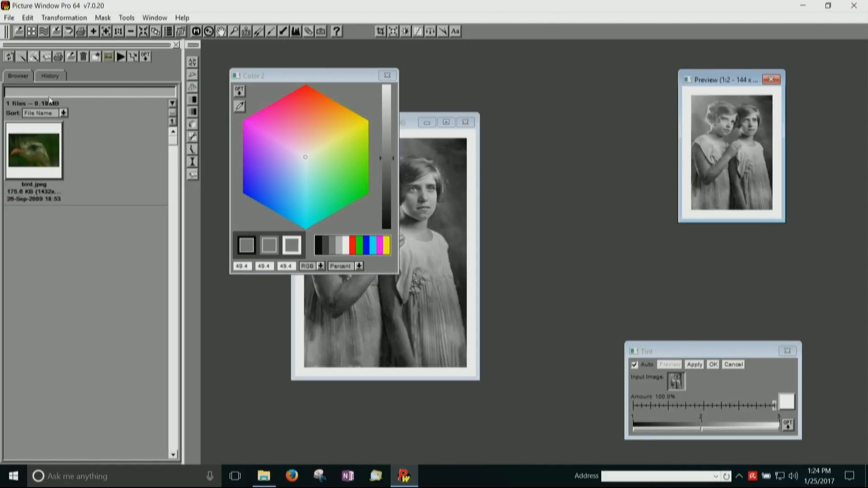
click(107, 33)
click(107, 33)
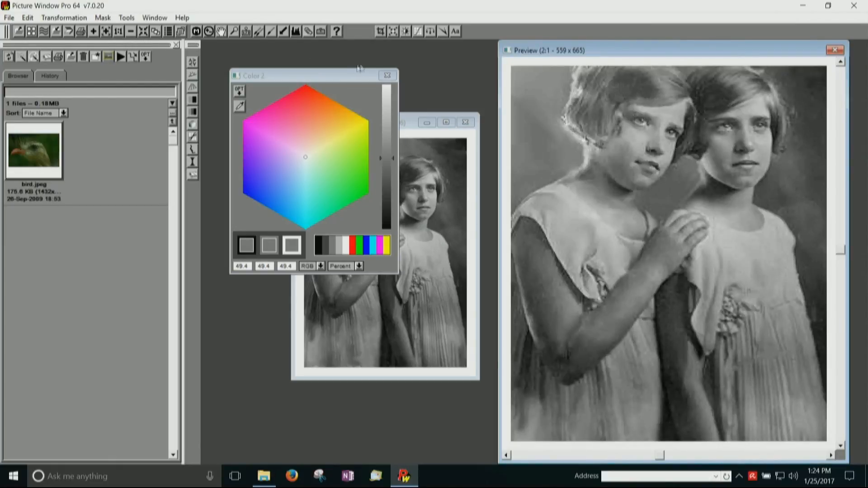
drag(413, 129, 368, 195)
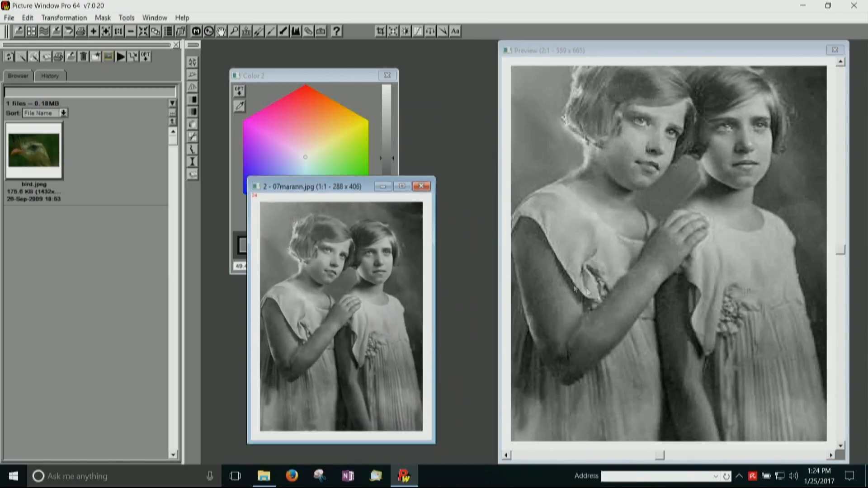
Step: Try an orange-brown midtone of RGB 49.4, 33.3, 8.6 percent and view it in both the preview and tint gradient
click(337, 116)
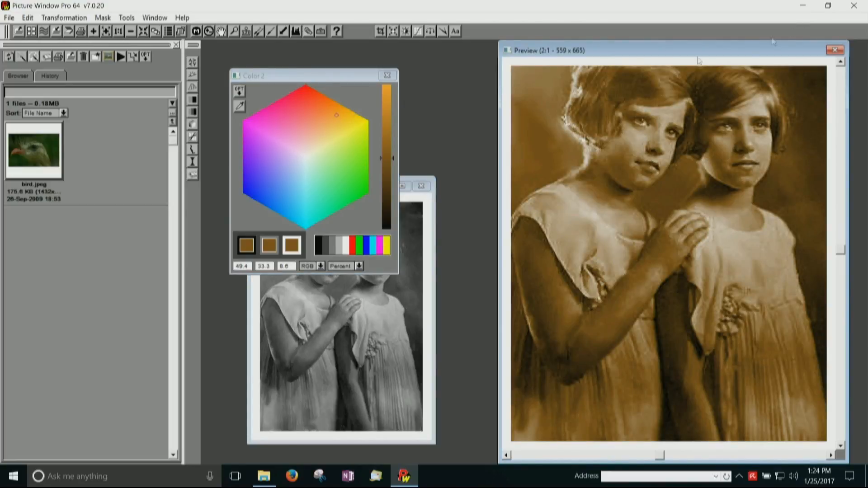
drag(741, 54, 395, 76)
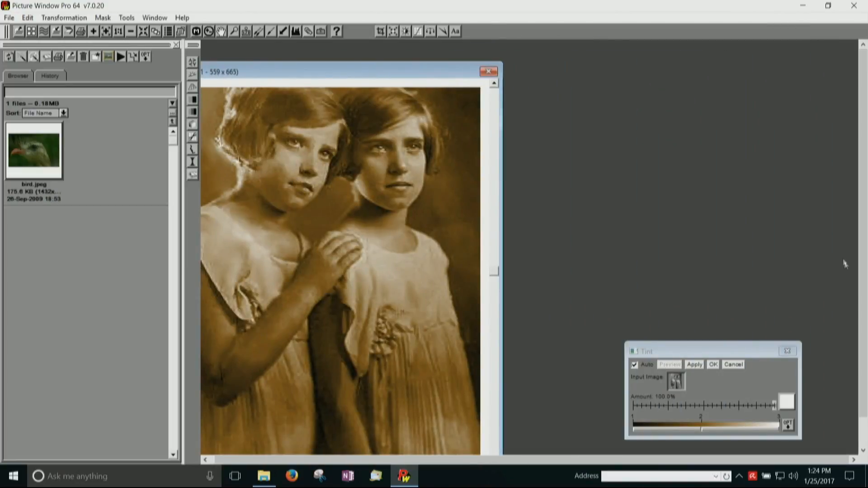
drag(739, 346, 705, 131)
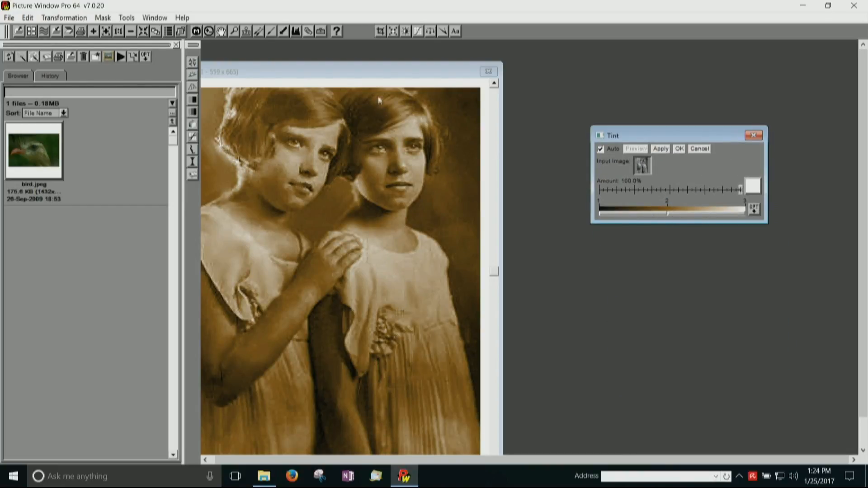
drag(371, 79, 652, 46)
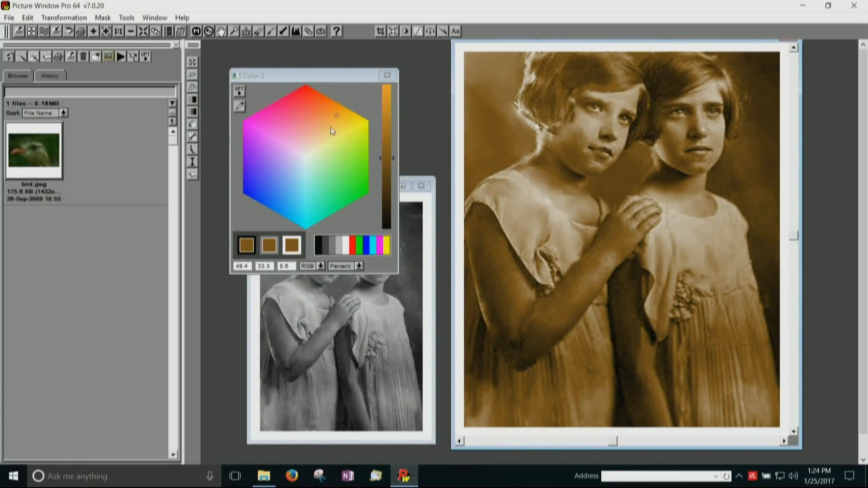
Step: Try other brown midtone tints, ending at RGB 49.4, 34.1, 16.9 percent, and bring the whole preview window into view
click(330, 126)
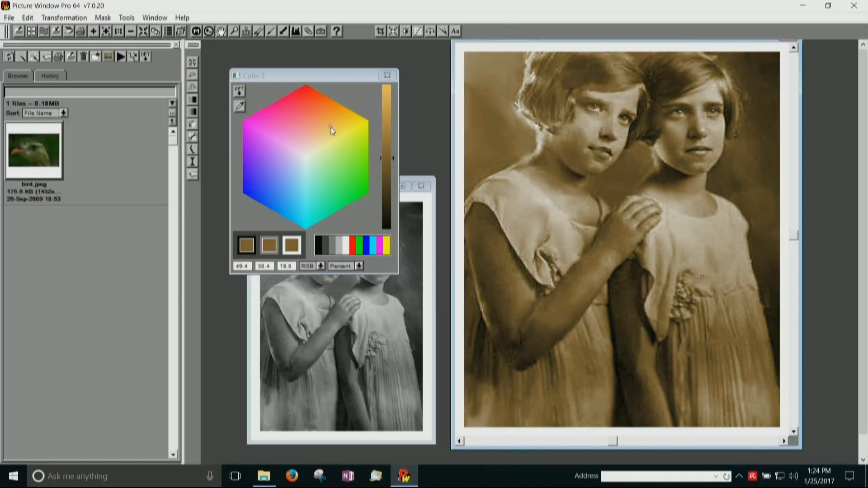
click(344, 114)
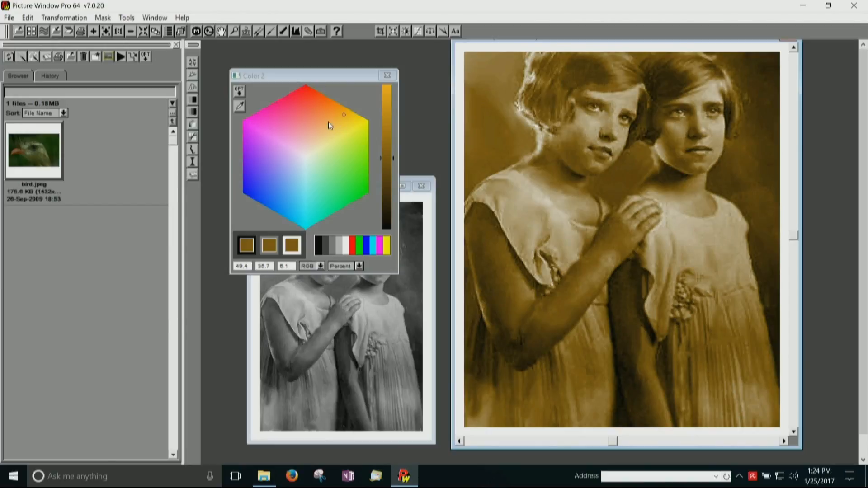
click(327, 121)
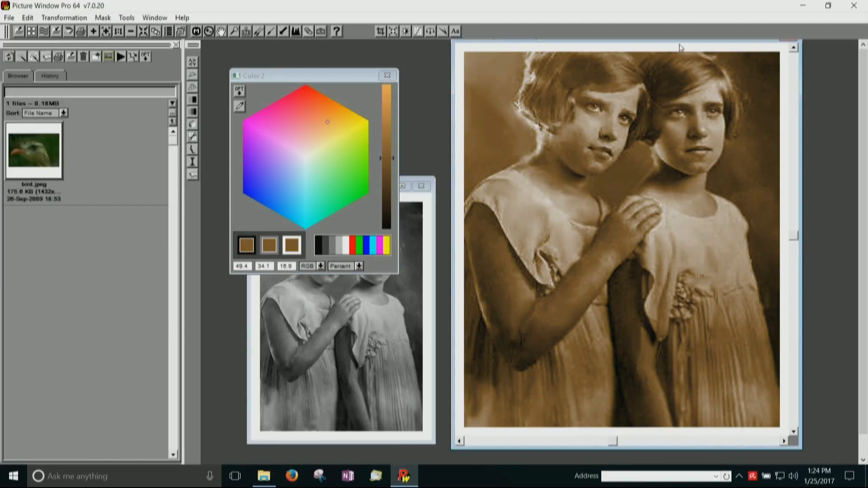
drag(678, 45, 697, 83)
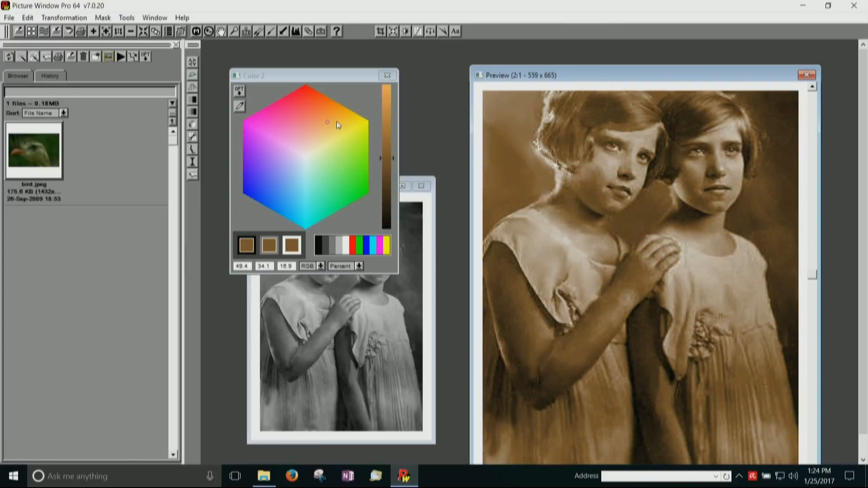
Step: Set the midtone tint to a lighter brown of RGB 54.9, 37.6, 13.3 percent and apply the Tint transformation
click(333, 118)
click(388, 158)
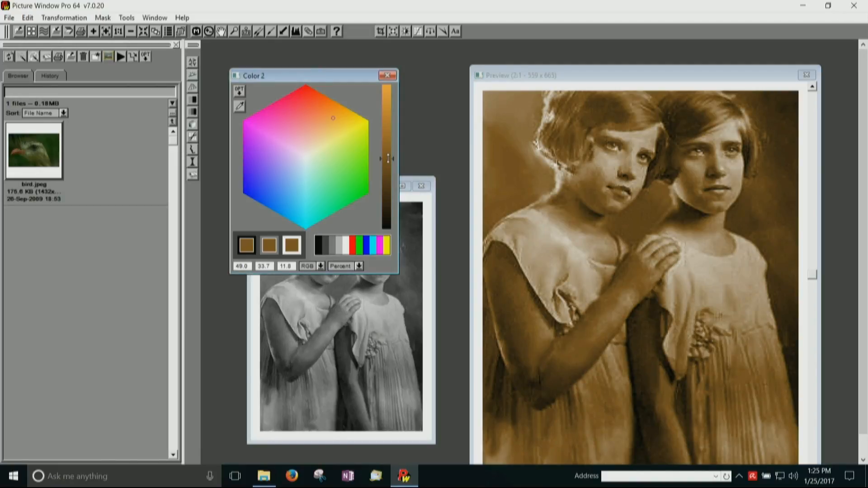
mouse_move(387, 158)
mouse_down()
mouse_move(388, 185)
mouse_move(393, 115)
mouse_move(392, 150)
mouse_up()
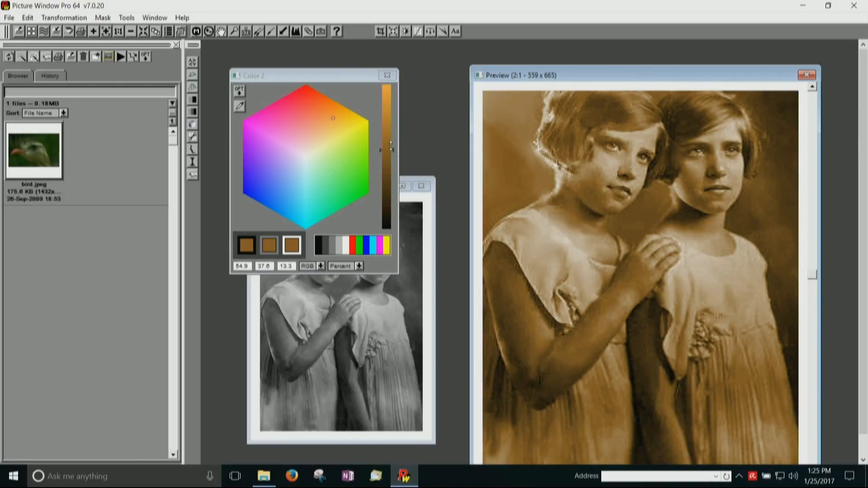
click(386, 76)
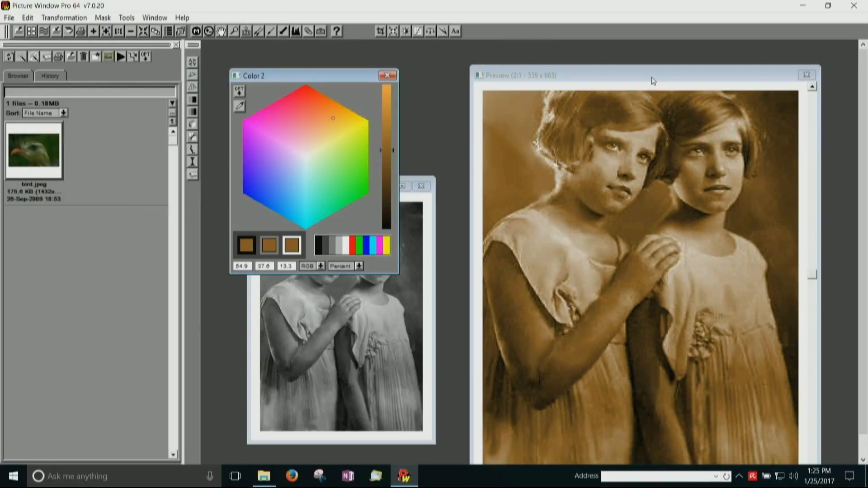
drag(652, 81, 358, 140)
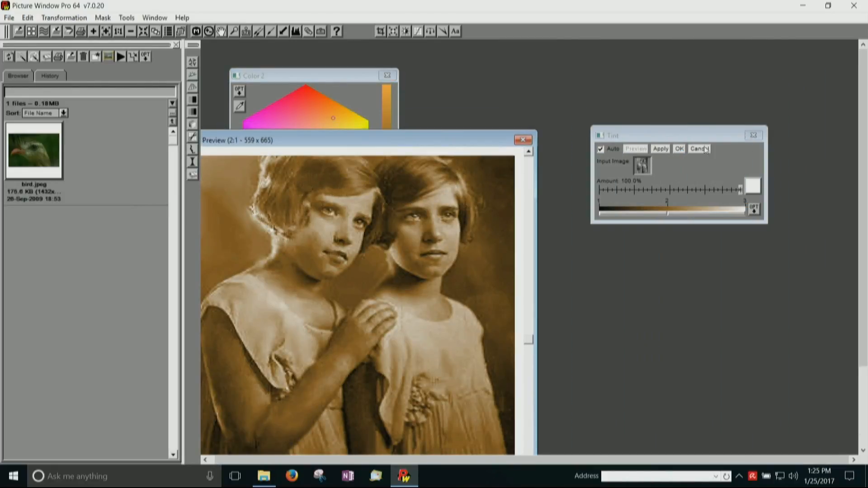
click(679, 149)
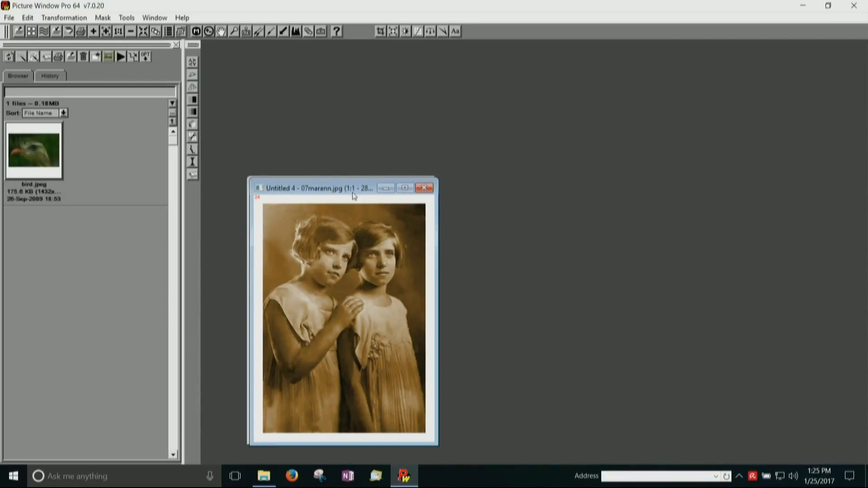
Step: Place the sepia-tinted result and the black-and-white original side by side for comparison
drag(352, 191, 670, 114)
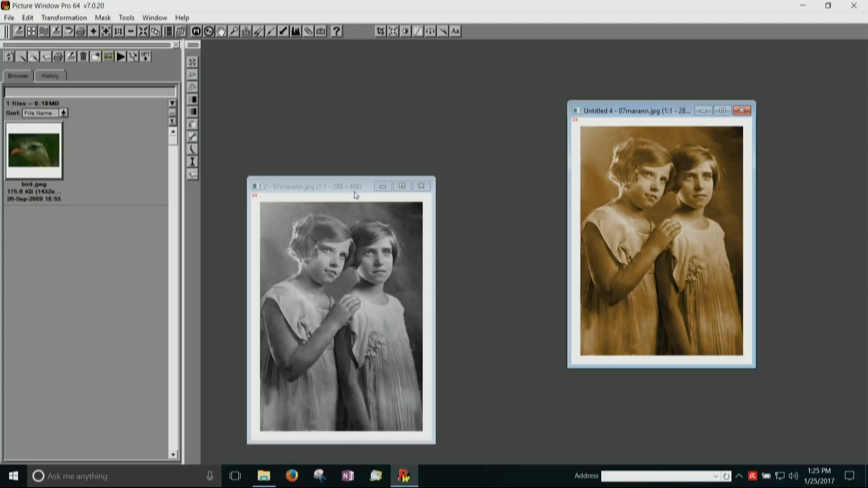
drag(355, 195, 386, 114)
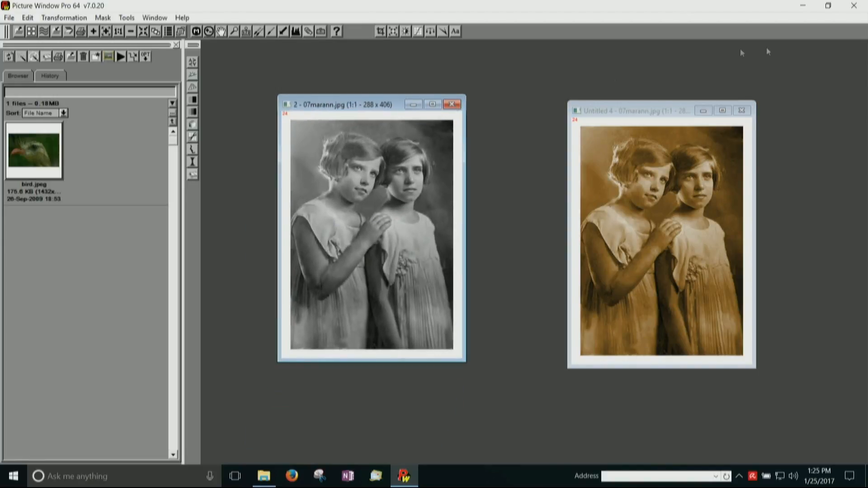
mouse_move(676, 109)
mouse_down()
mouse_move(674, 77)
mouse_move(673, 92)
mouse_up()
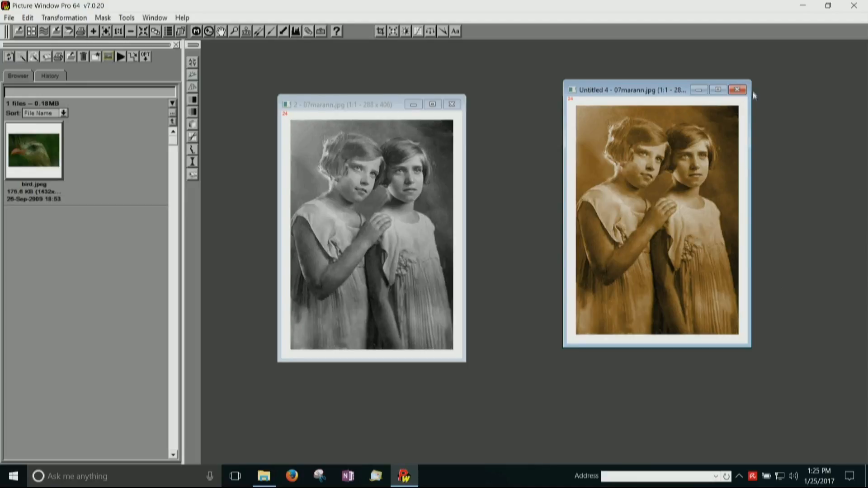
Step: Close the tinted image without saving it, and close the original 07marann.jpg
click(738, 90)
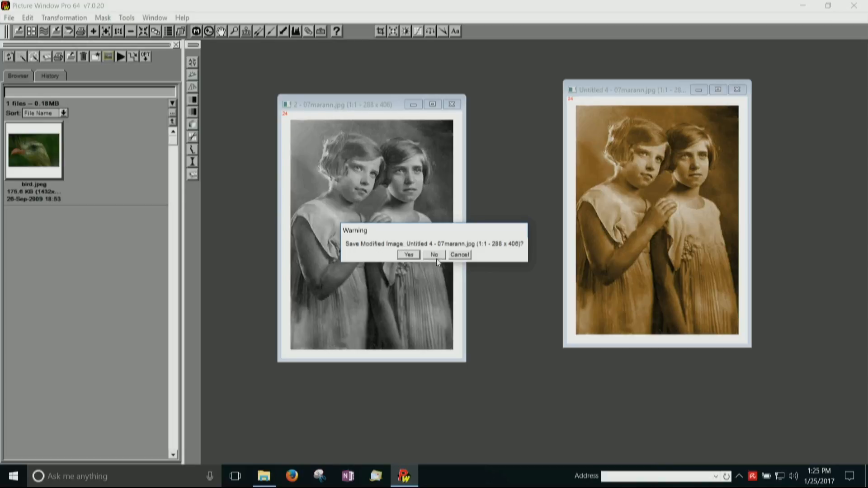
click(435, 257)
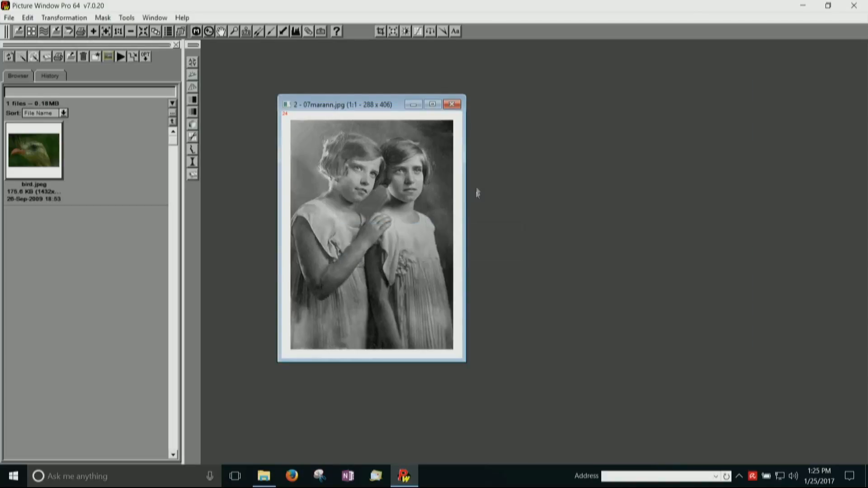
click(451, 105)
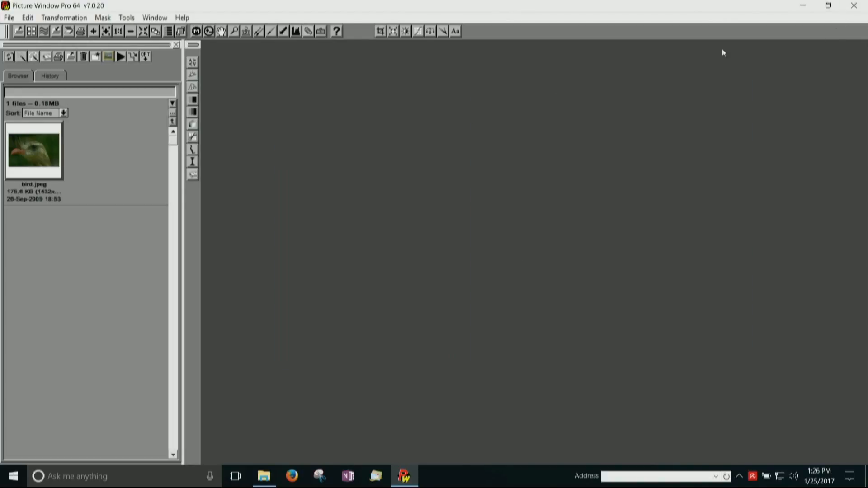
Step: Reduce the editor window and view 08Scooter.JPG from the PWP Photos folder full screen, closing the viewer when done
drag(717, 14, 599, 307)
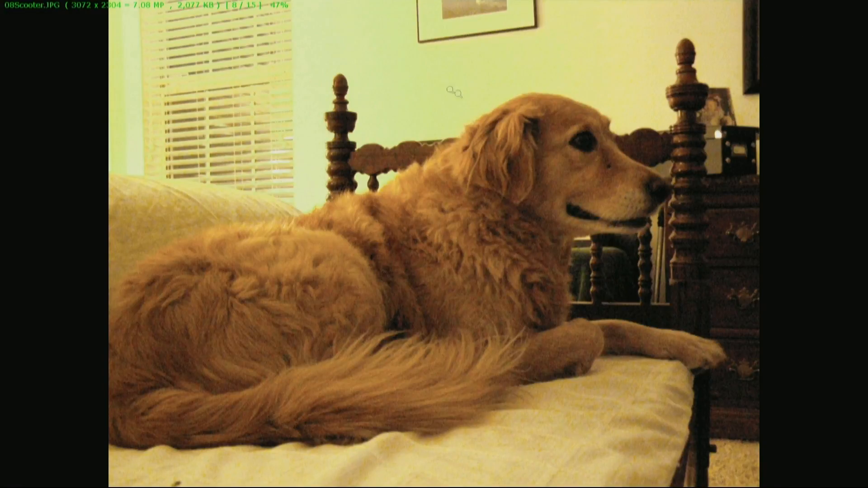
mouse_move(733, 1)
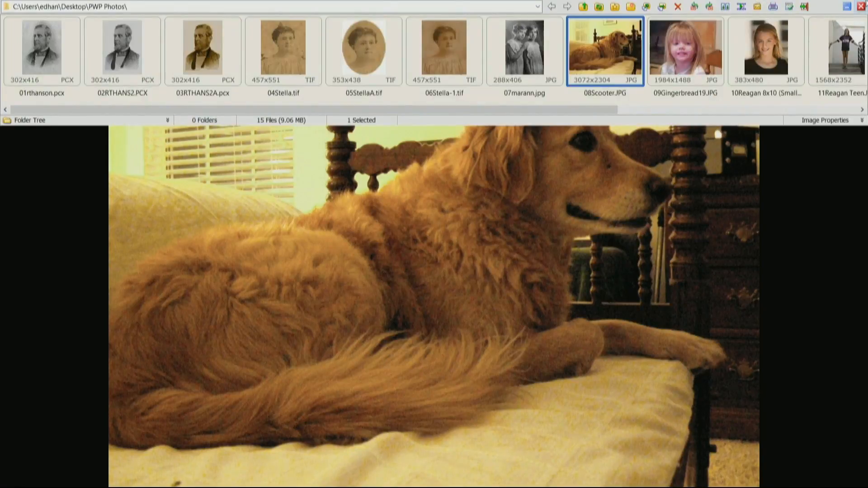
click(861, 7)
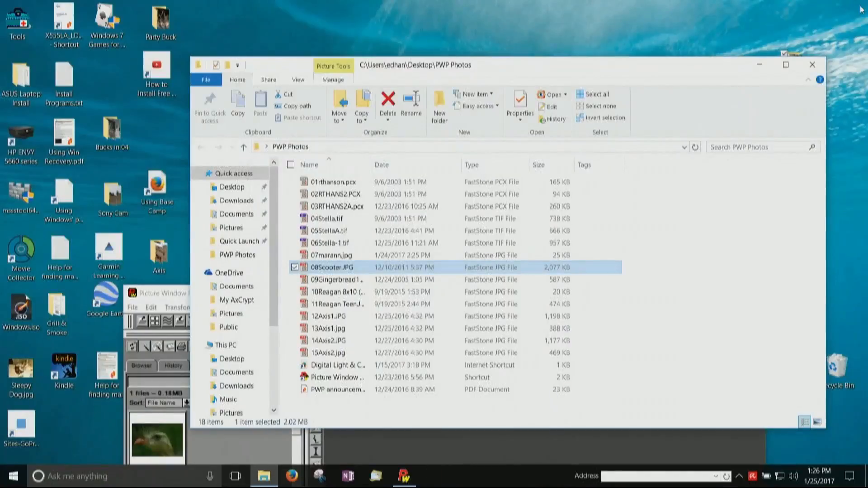
Step: Load 08Scooter.JPG from the PWP Photos folder into Picture Window Pro and maximise the program window
click(405, 483)
drag(357, 267, 483, 397)
drag(530, 294, 549, 20)
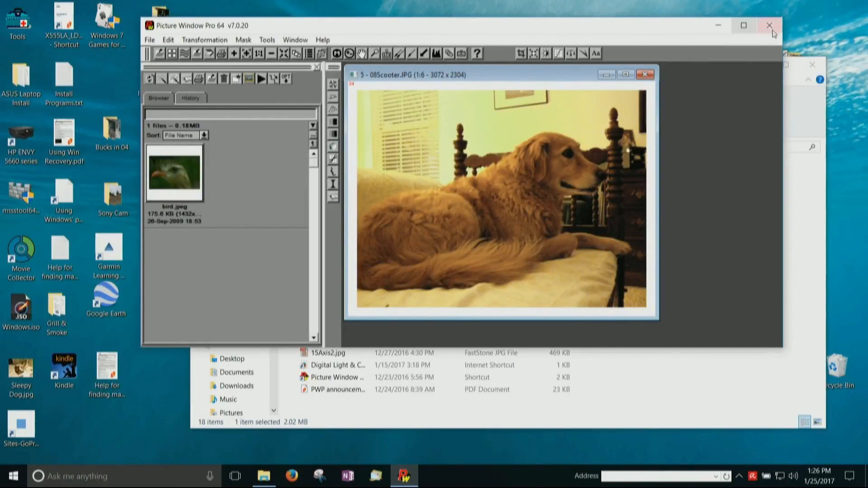
click(743, 27)
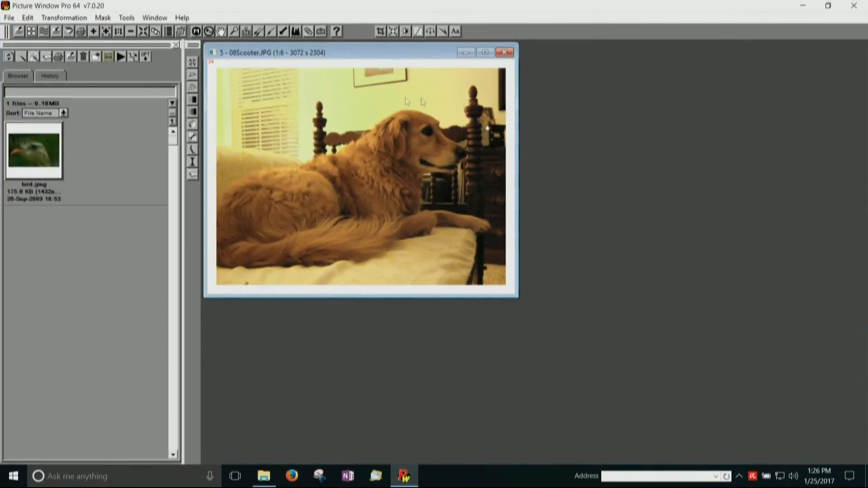
drag(384, 55, 397, 88)
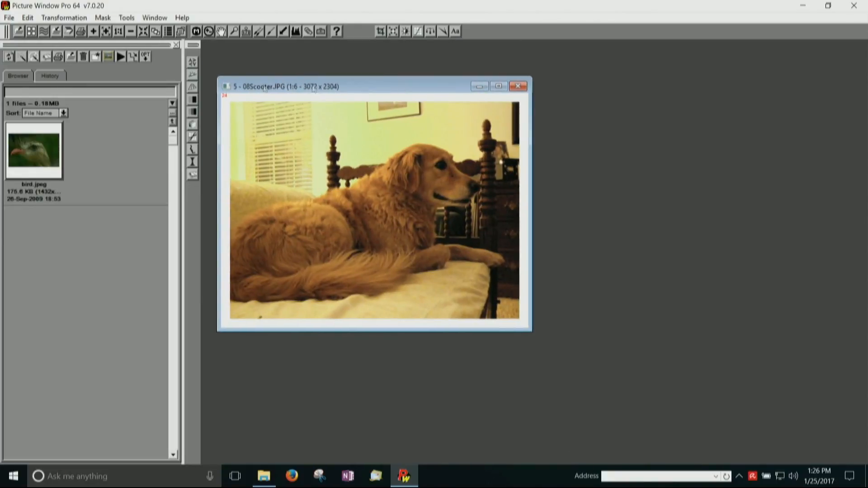
Step: Start the Color Balance transformation on 08Scooter.JPG and place its dialog clear of the wall and the dog's head
click(64, 20)
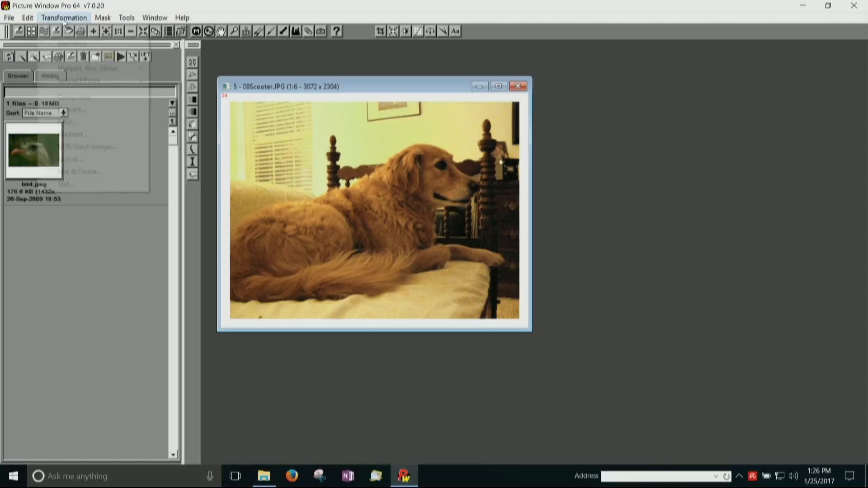
mouse_move(70, 32)
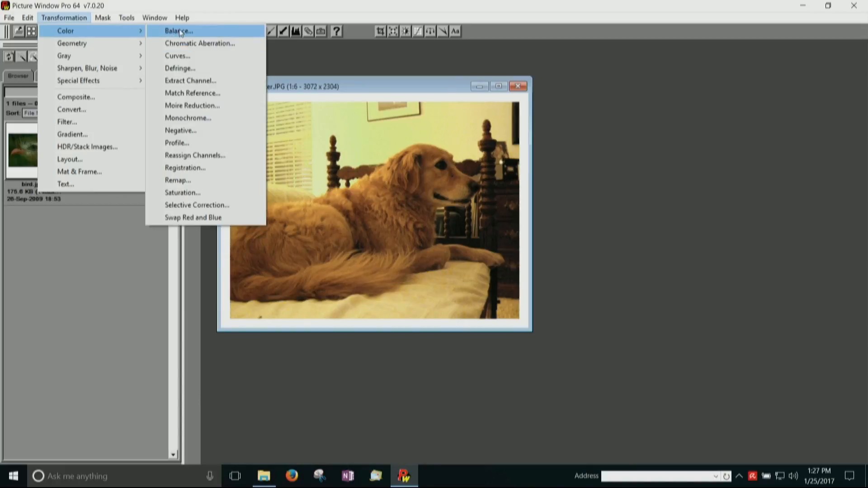
click(181, 32)
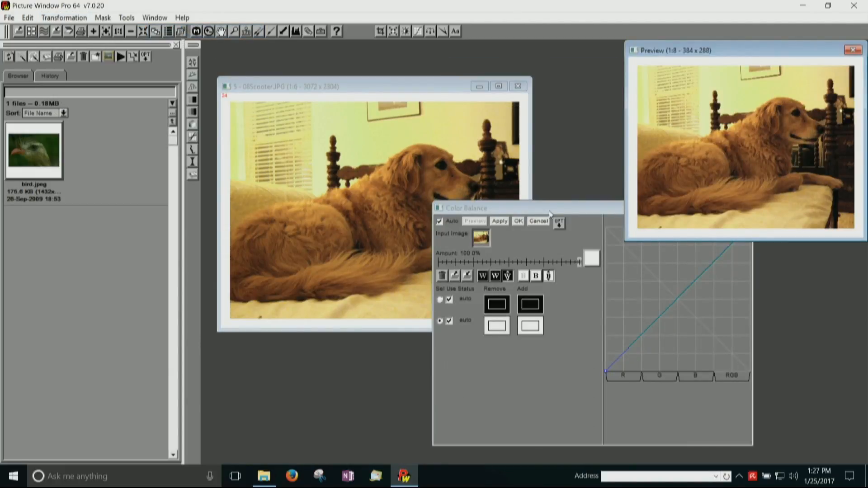
drag(548, 207, 446, 178)
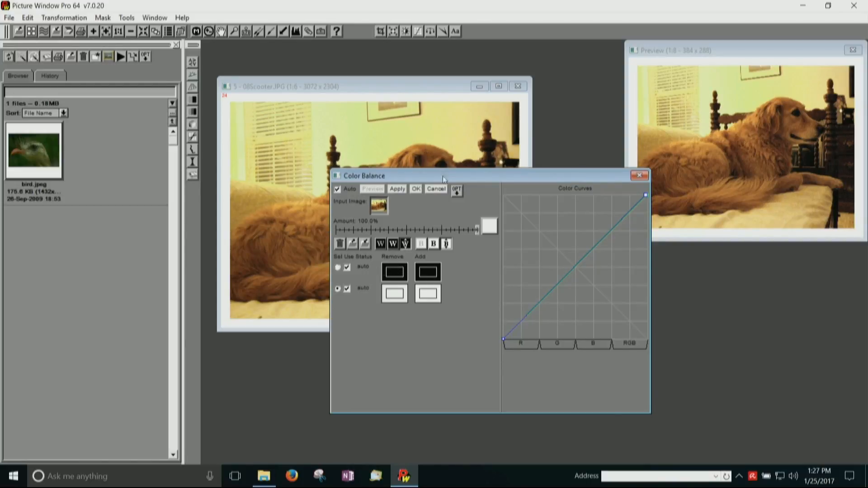
drag(442, 176, 554, 219)
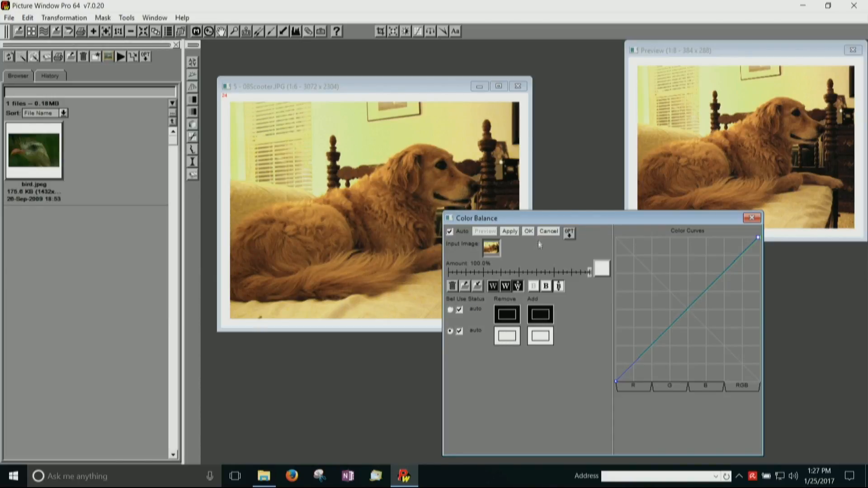
drag(552, 215, 560, 226)
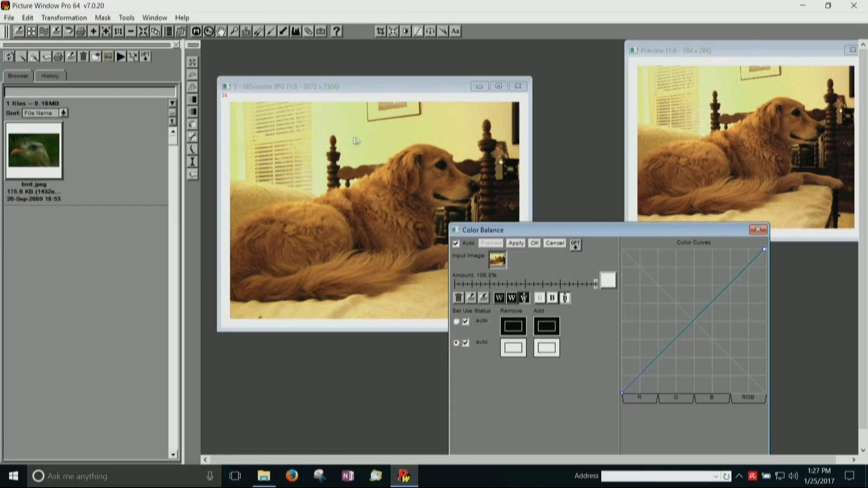
Step: Sample the yellowish wall above the dog as the white to neutralise, accept the Color Balance, and set the result beside the original
click(398, 135)
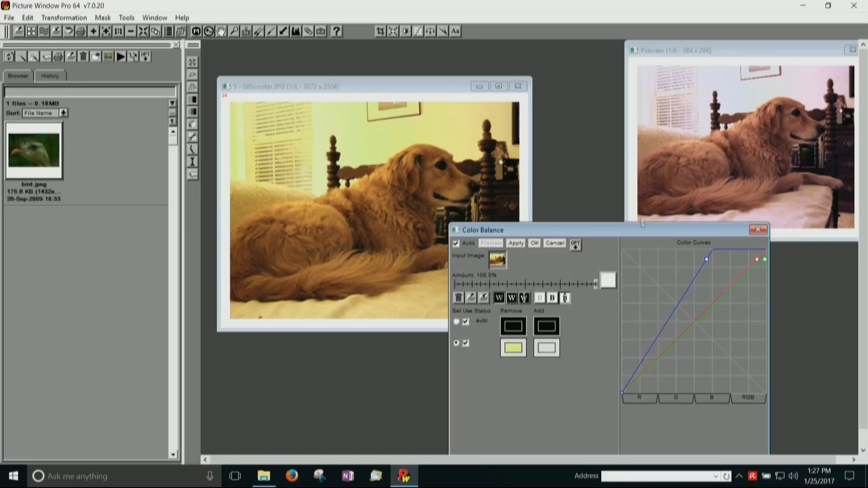
drag(621, 234, 463, 200)
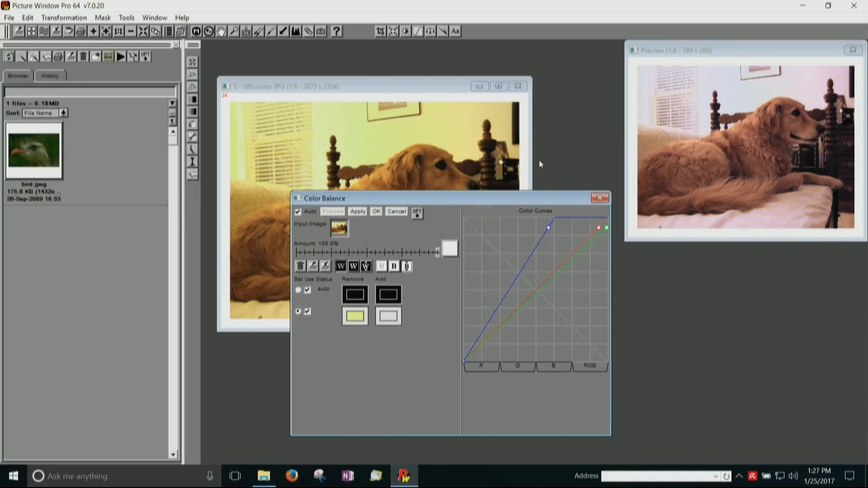
click(377, 212)
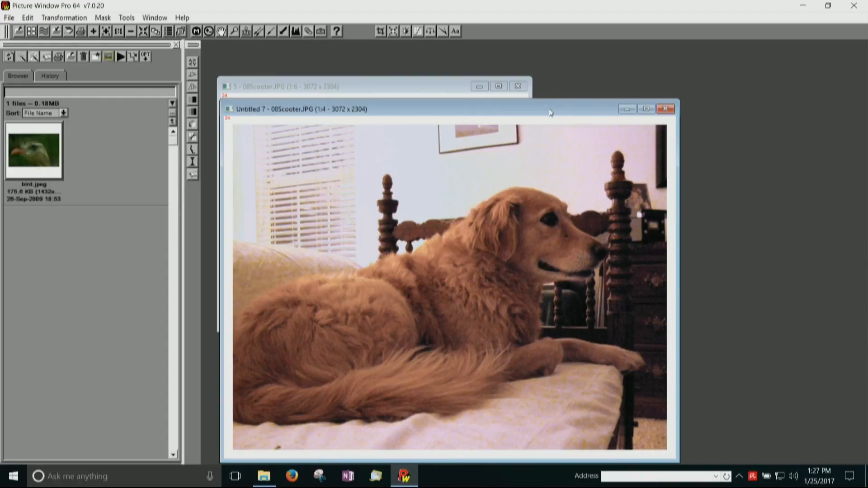
drag(549, 108, 676, 104)
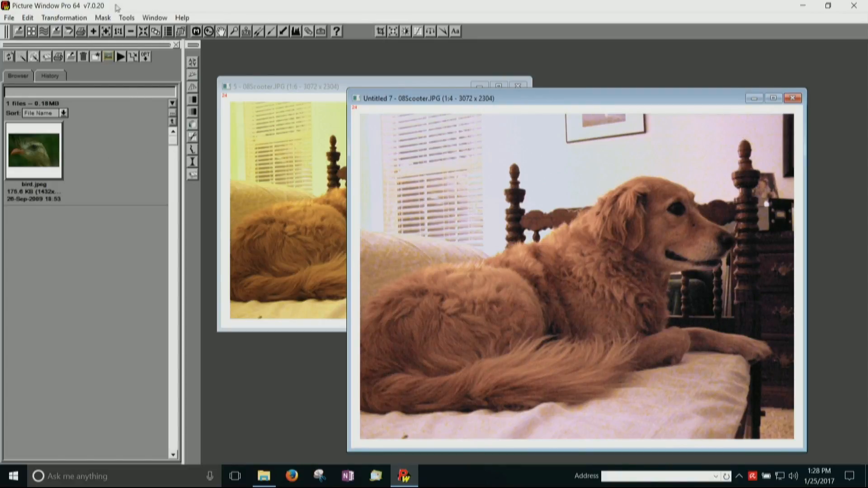
Step: Start Selective Correction on the colour-balanced dog photo and arrange the Color Correct dialog beside the image
click(65, 19)
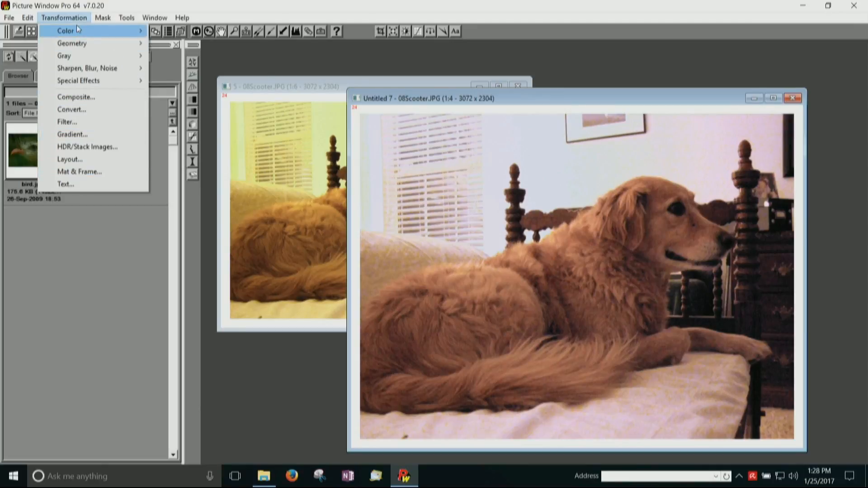
mouse_move(79, 29)
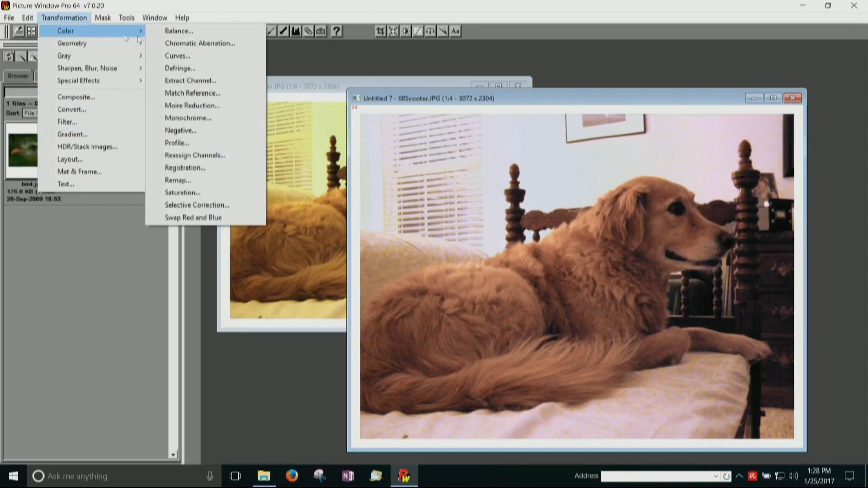
click(198, 206)
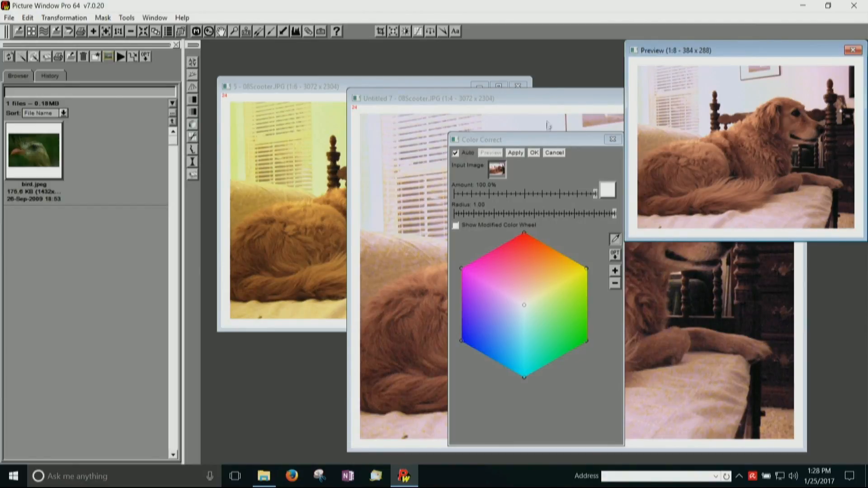
drag(542, 145, 293, 180)
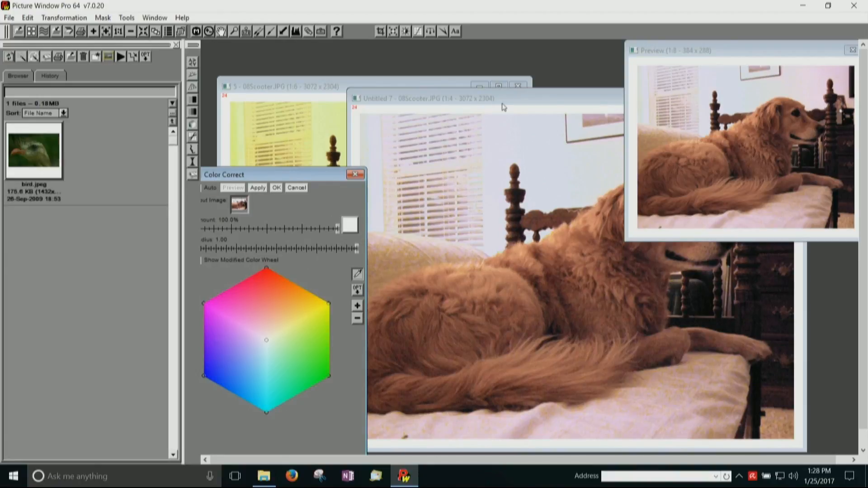
drag(503, 102, 495, 100)
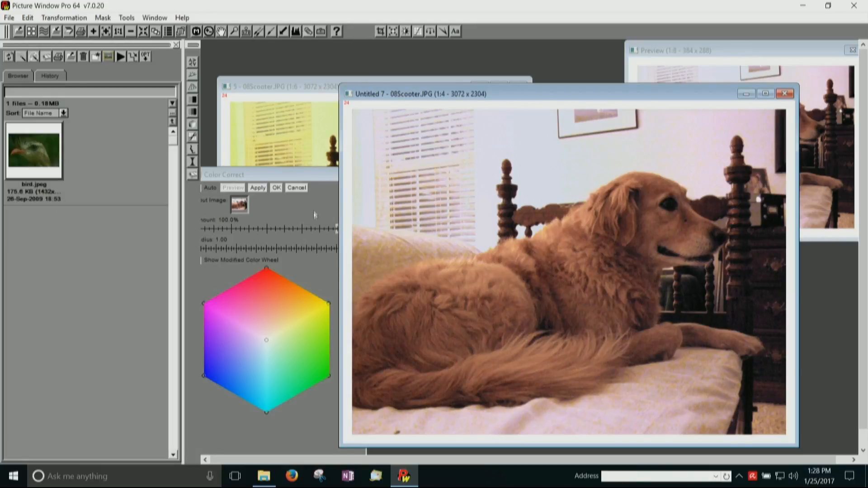
drag(311, 177, 319, 148)
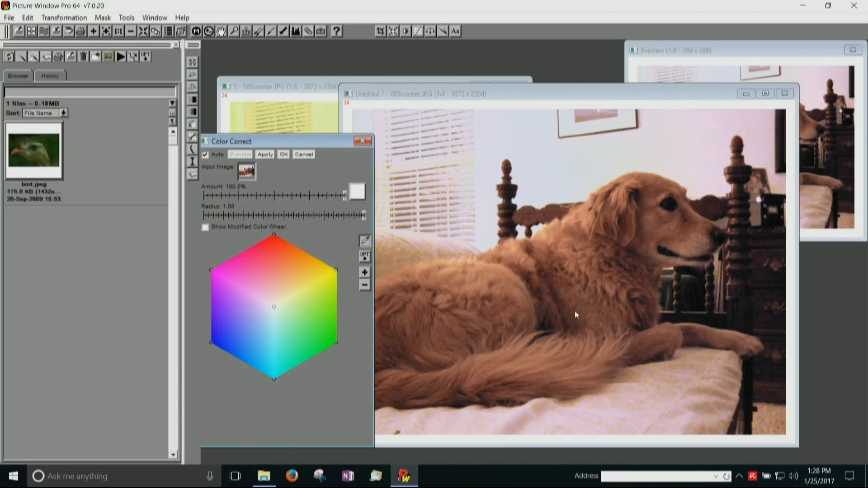
Step: Add colour wheel control points by sampling two spots of the dog's fur and the pinkish wall near the bedpost
click(549, 297)
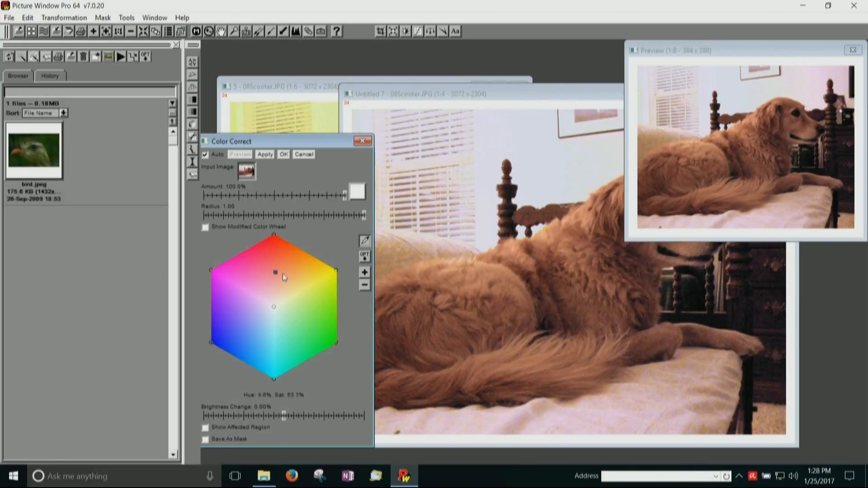
click(465, 342)
click(514, 94)
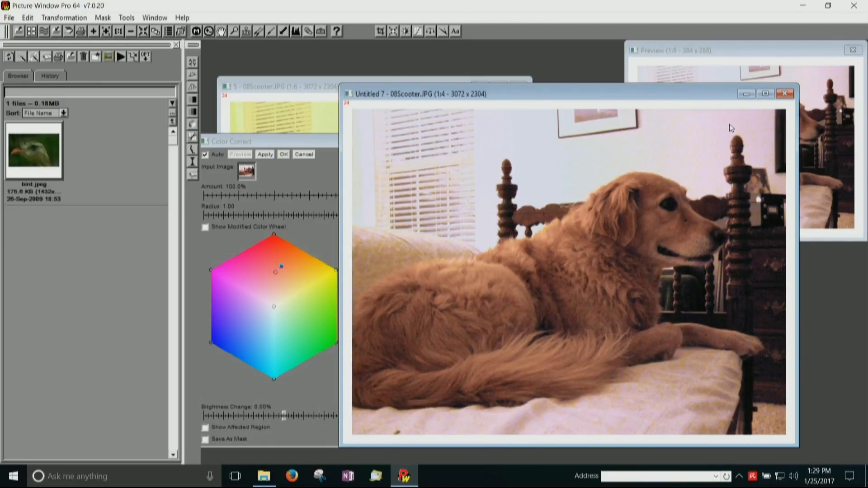
click(729, 124)
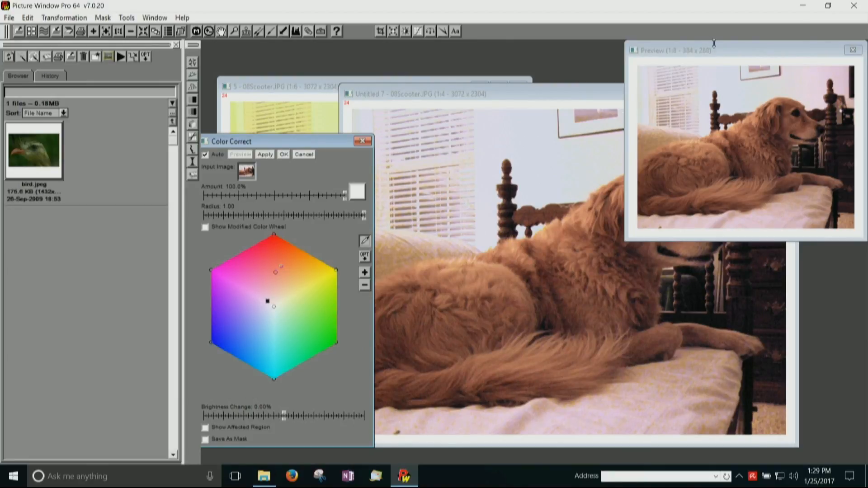
Step: Enlarge the preview to 1:7 and shift the sampled pinkish wall colour to near the neutral centre of the colour wheel
drag(710, 52, 676, 67)
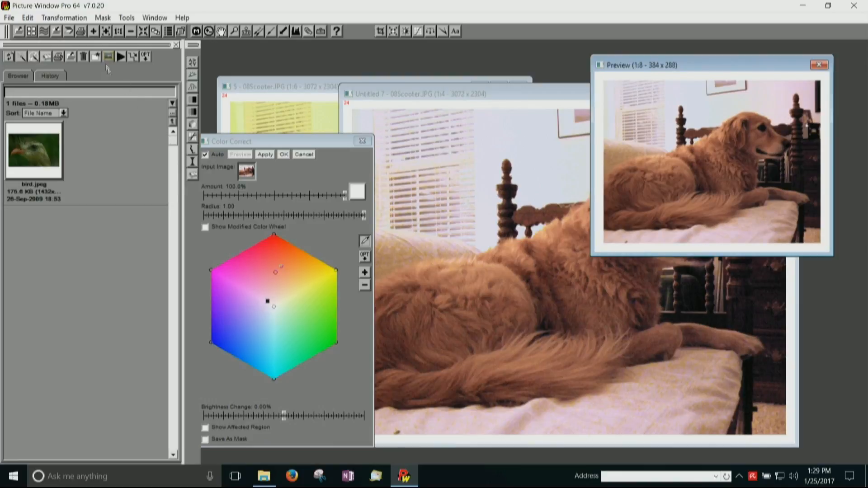
click(109, 32)
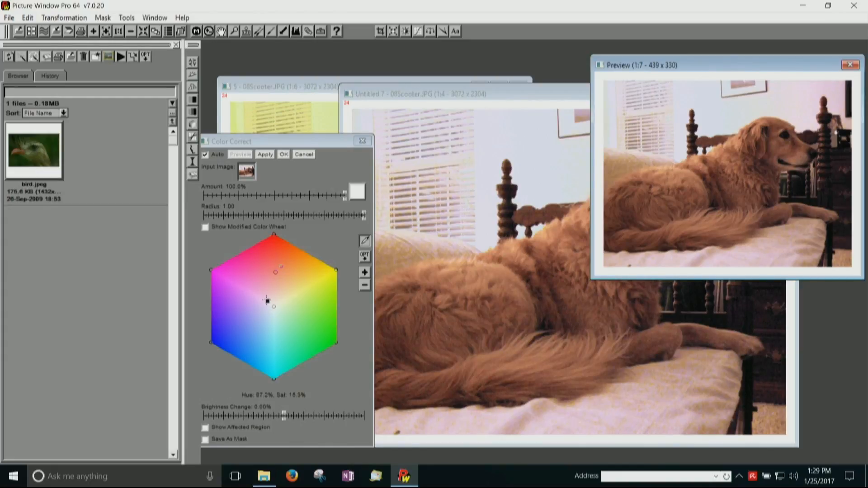
click(267, 301)
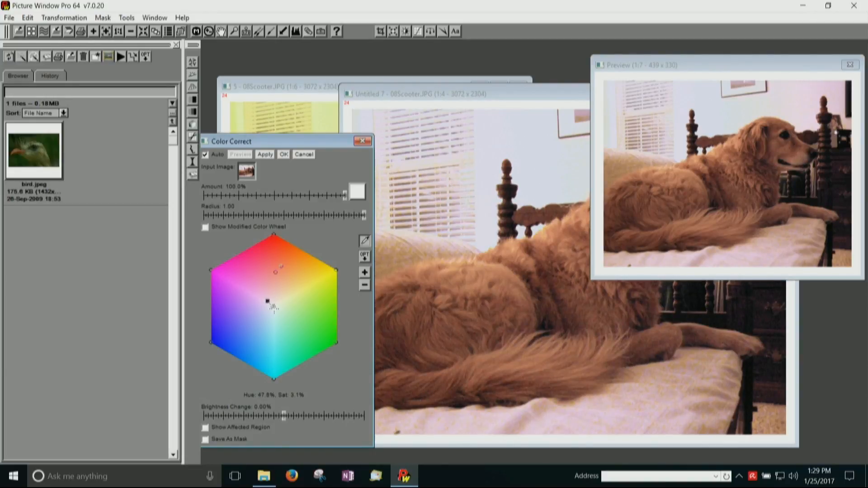
drag(272, 306, 273, 307)
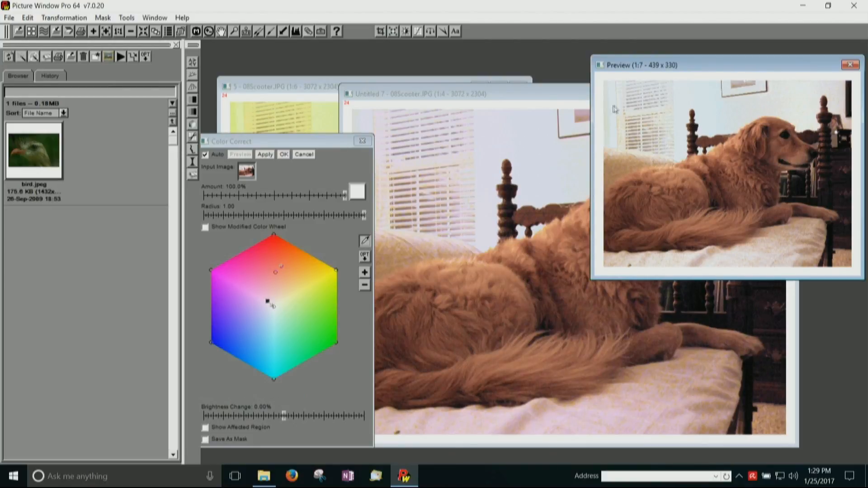
Step: Bring the colour-balanced dog image in front of the preview and position it beside the Color Correct dialog for comparison
mouse_move(565, 92)
mouse_down()
mouse_move(555, 106)
mouse_move(564, 105)
mouse_up()
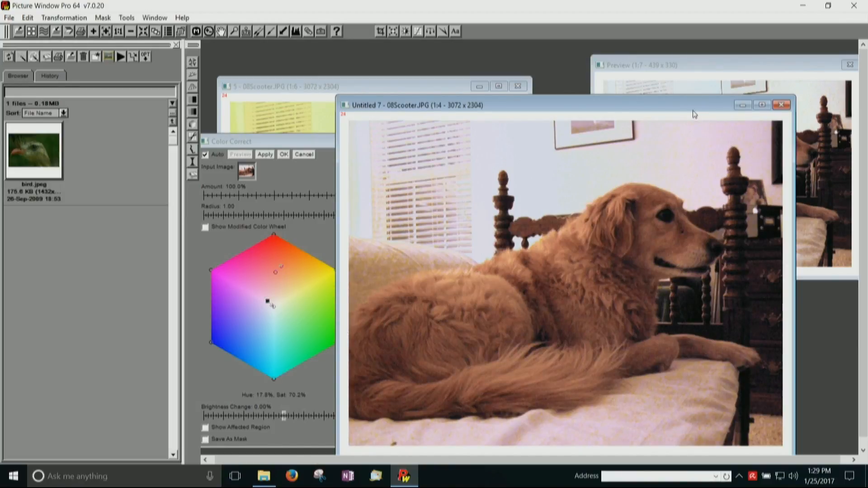
drag(695, 114, 511, 96)
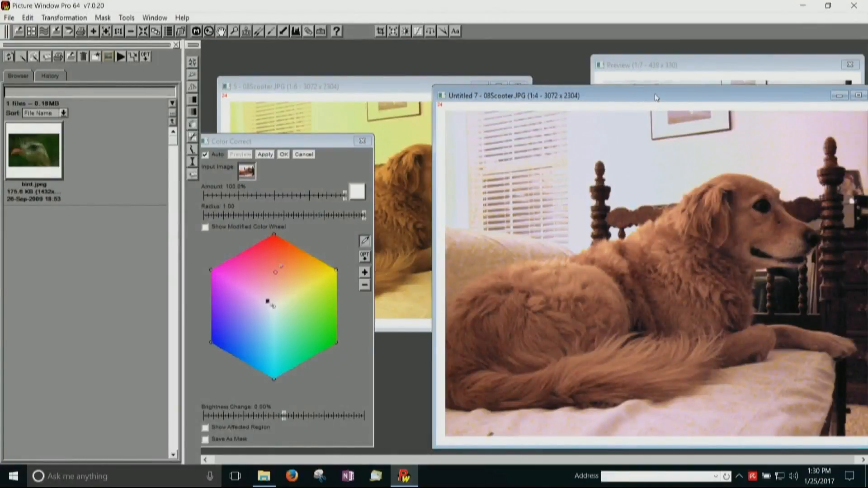
drag(656, 93, 644, 103)
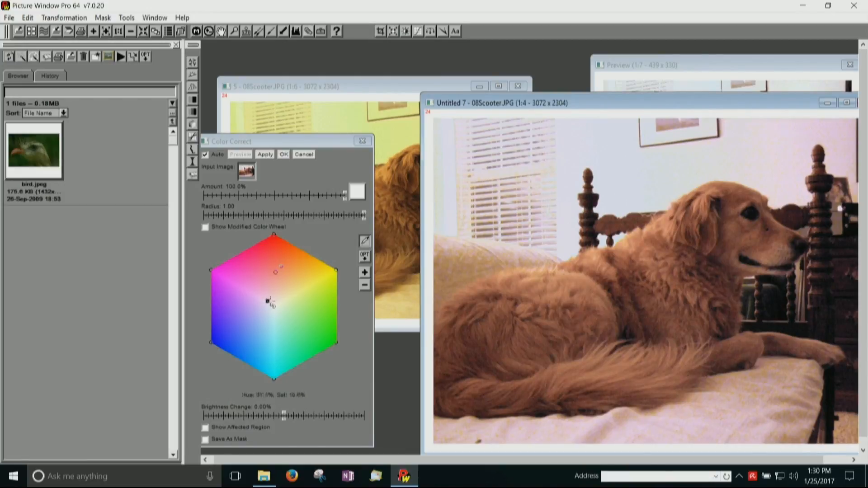
click(262, 311)
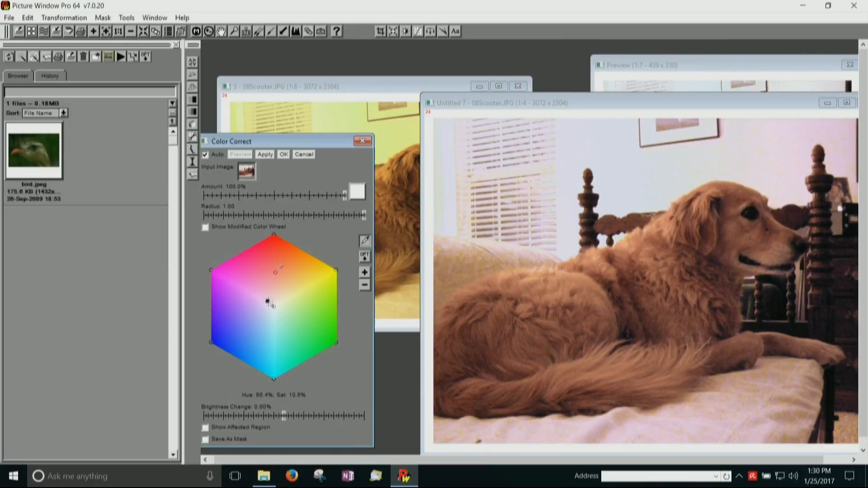
Step: Reset the colour wheel's control points and close the Color Correct dialog without applying the correction
click(364, 242)
click(363, 258)
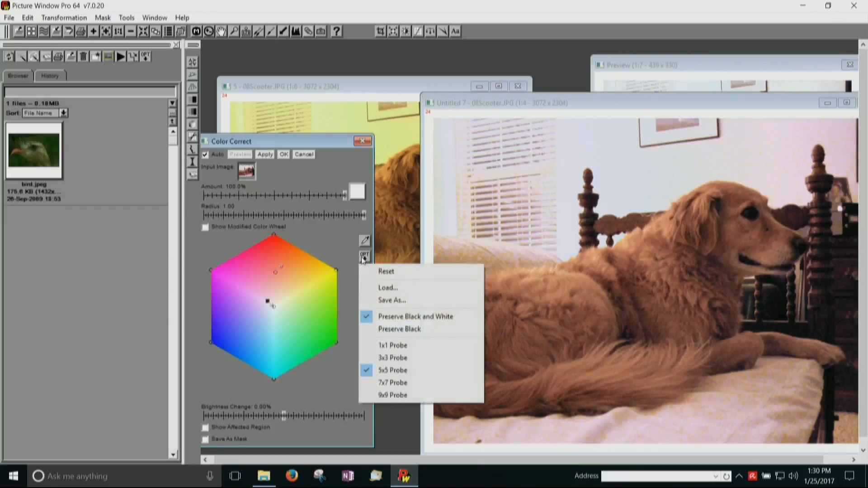
click(394, 271)
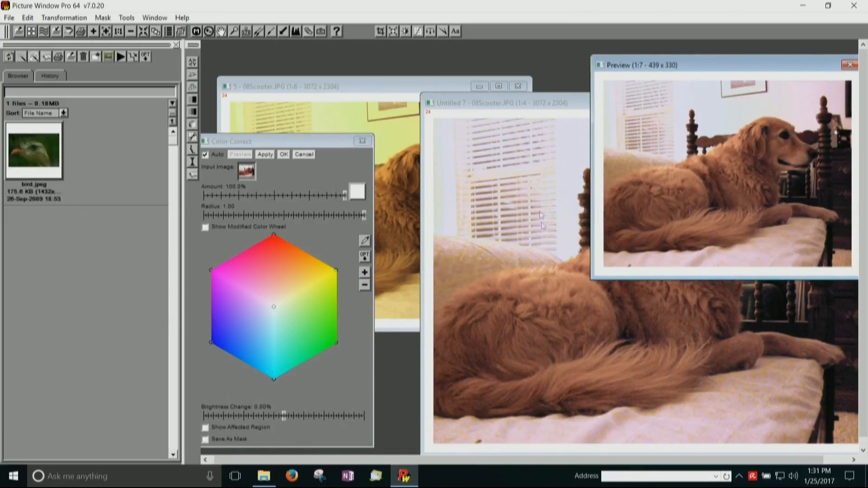
click(546, 102)
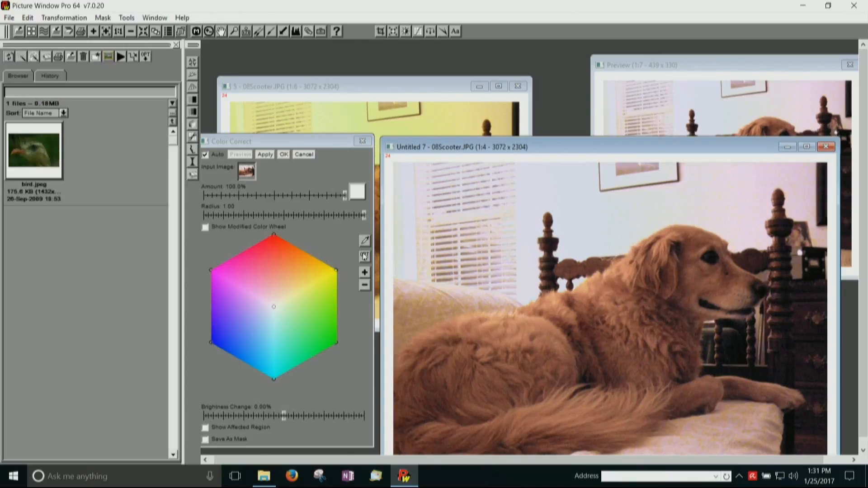
click(361, 141)
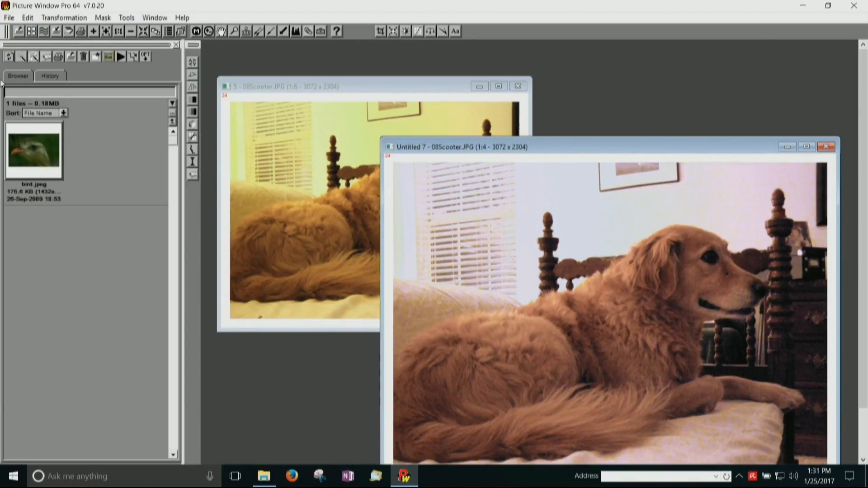
Step: Restart Selective Correction on the colour-balanced dog photo, sample the wall above the dog, and shift that colour strongly towards green
click(71, 19)
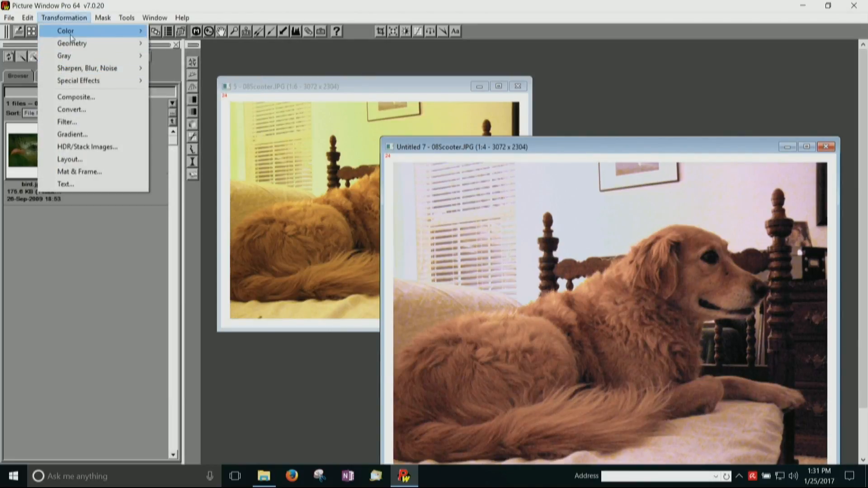
mouse_move(71, 38)
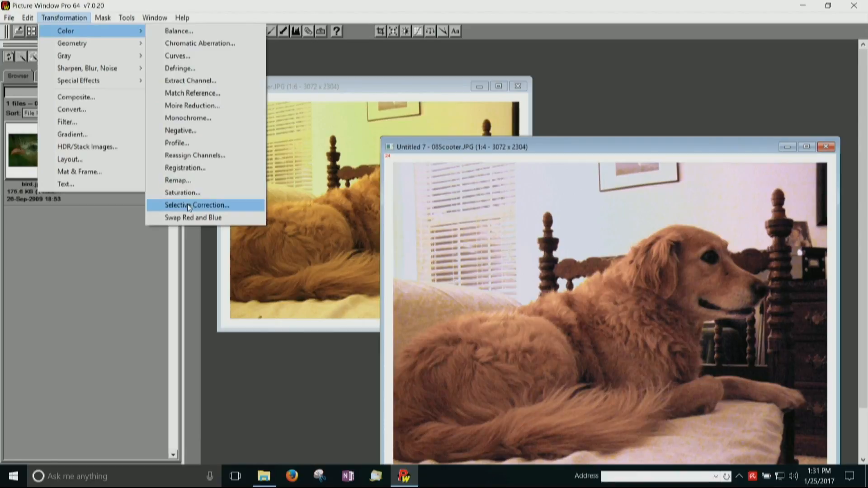
click(187, 205)
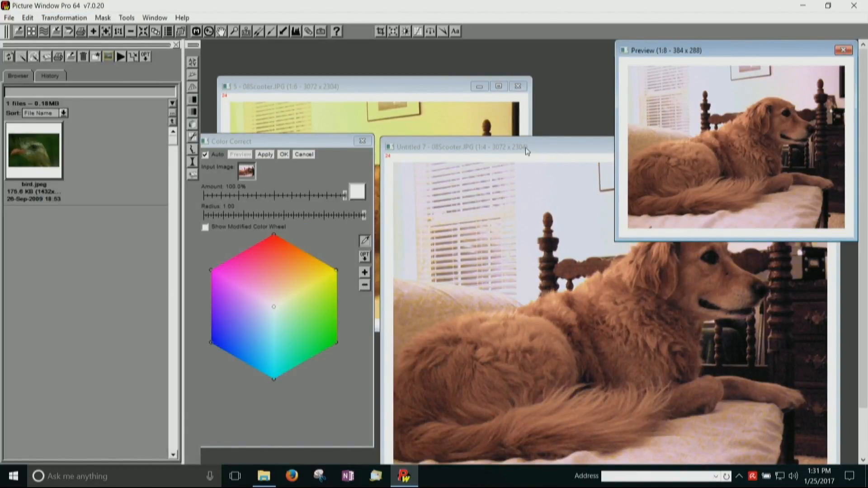
drag(525, 147, 506, 154)
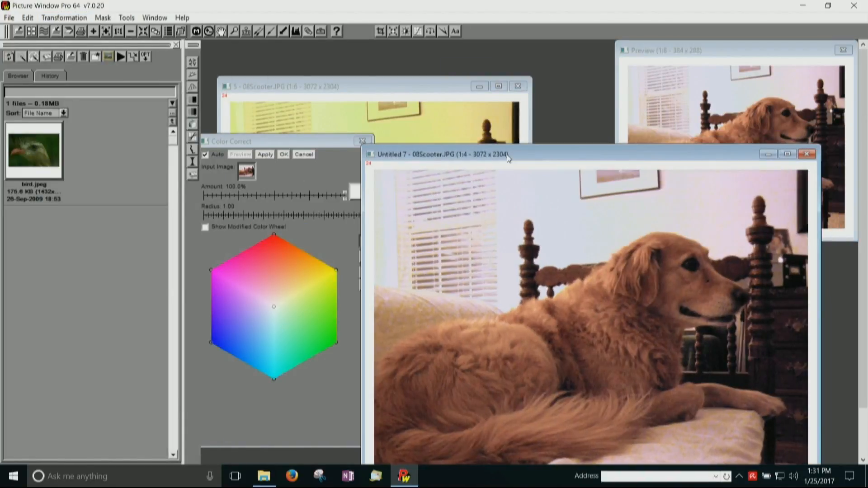
click(671, 213)
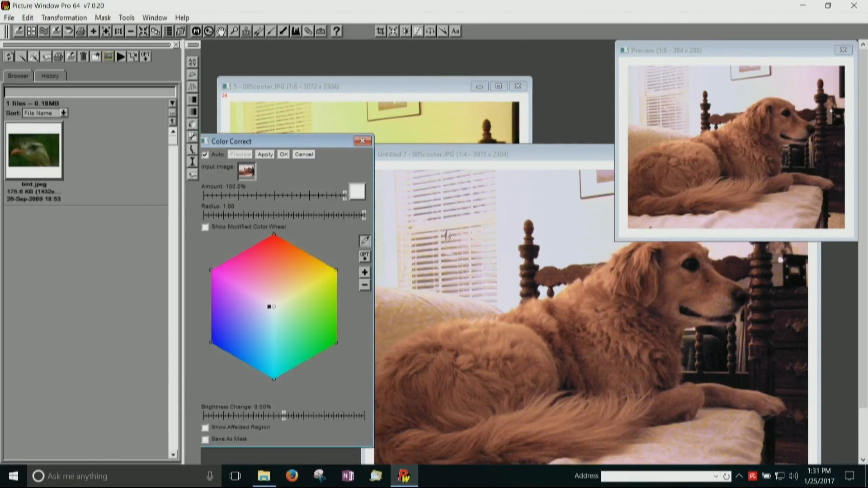
click(270, 309)
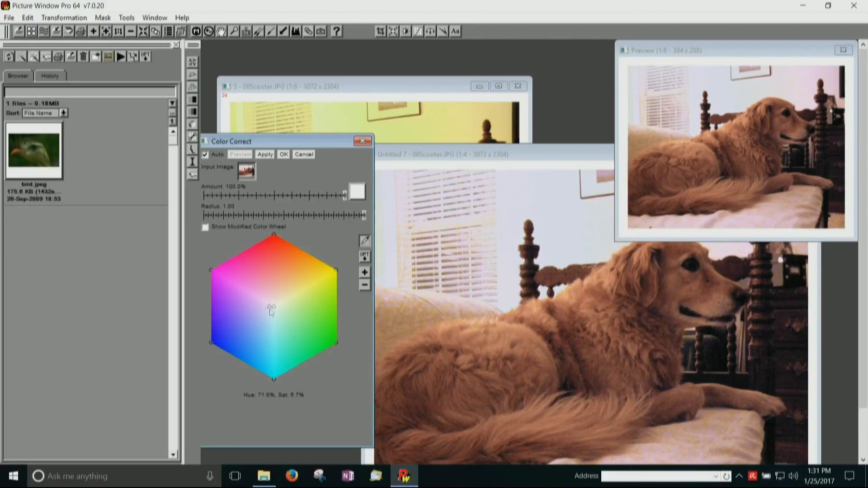
drag(270, 307, 325, 315)
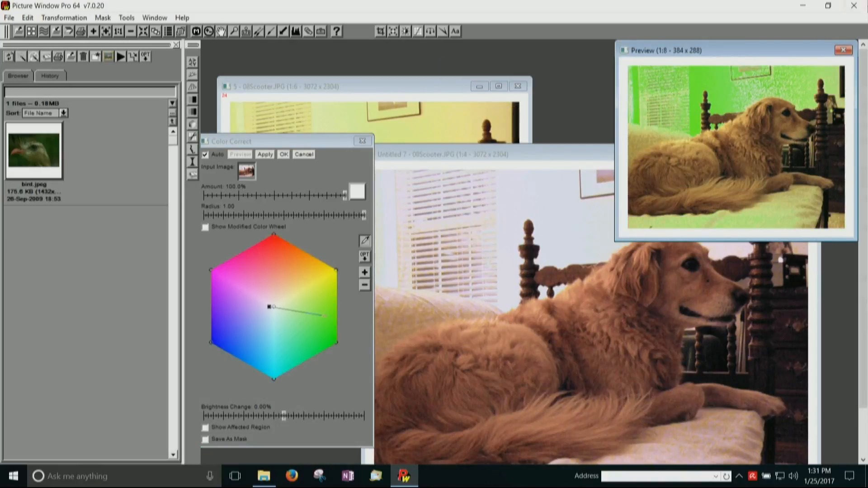
Step: Close the green-shifted preview and try to close the colour-balanced dog image
drag(807, 46, 645, 111)
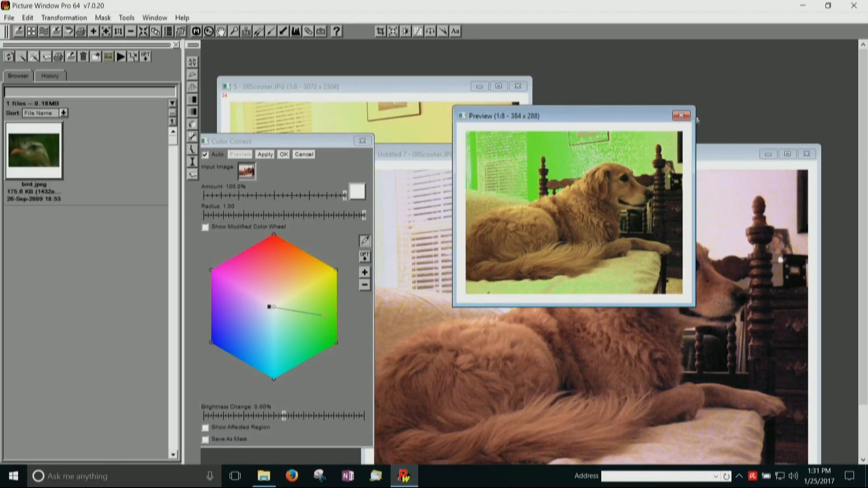
click(681, 116)
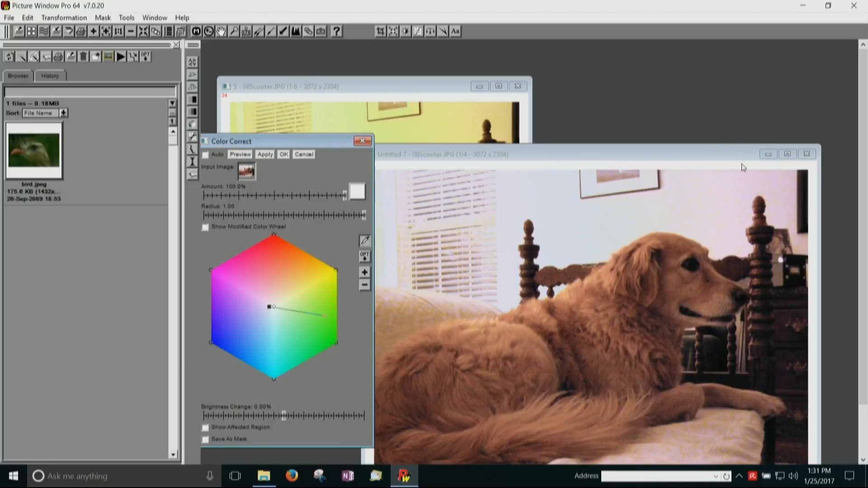
drag(736, 152, 720, 87)
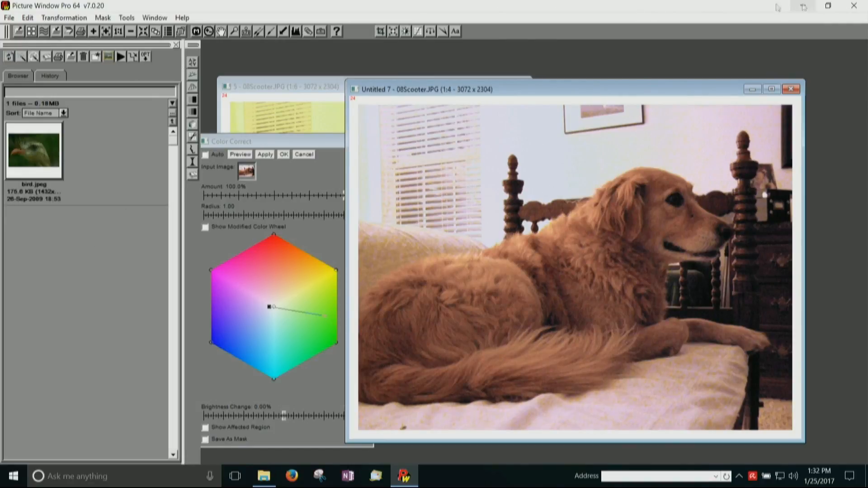
click(792, 90)
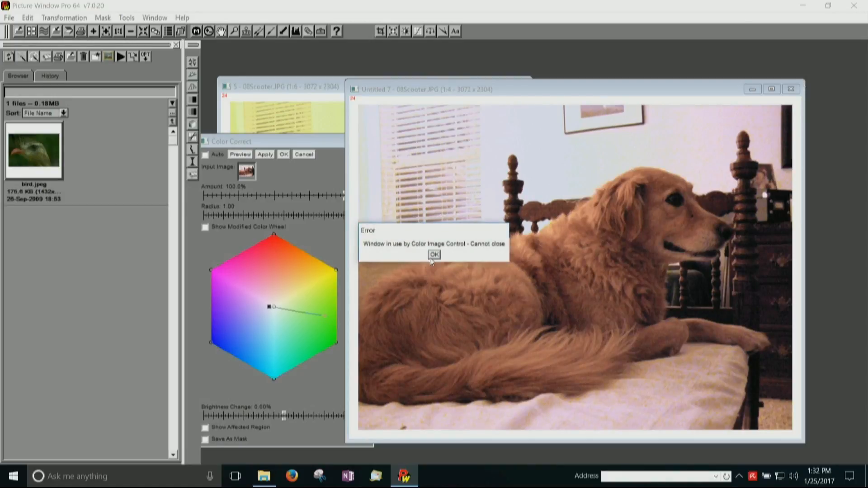
click(435, 255)
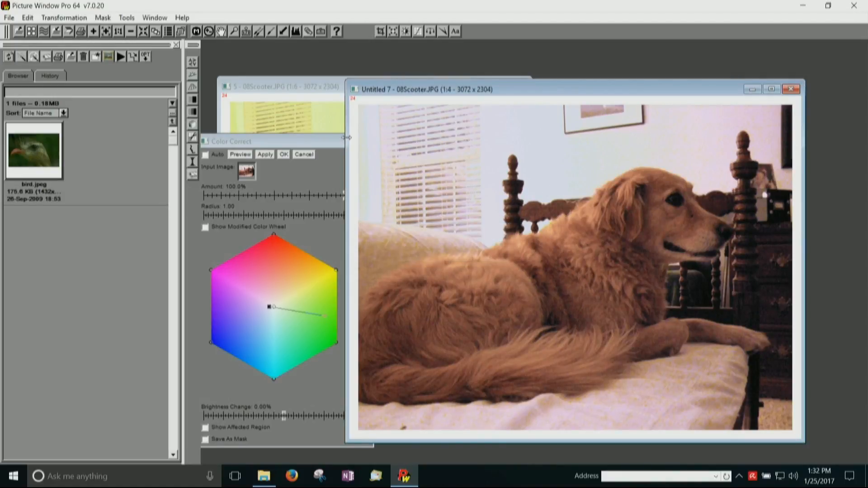
Step: Cancel the Selective Correction, then close the colour-balanced dog image without saving and the original 08Scooter.JPG
click(329, 142)
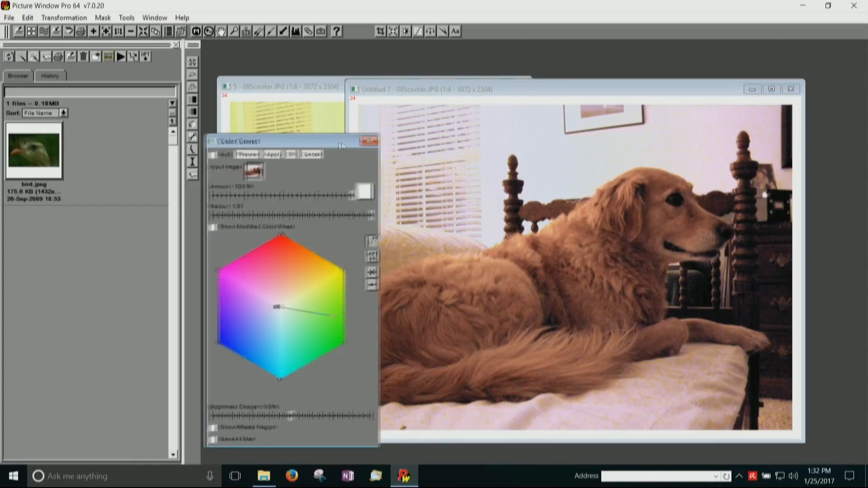
drag(330, 143, 399, 137)
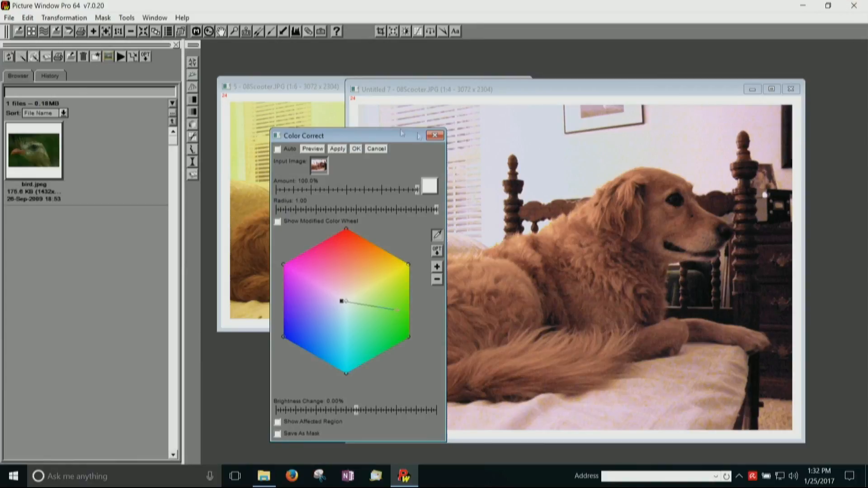
click(435, 135)
click(791, 90)
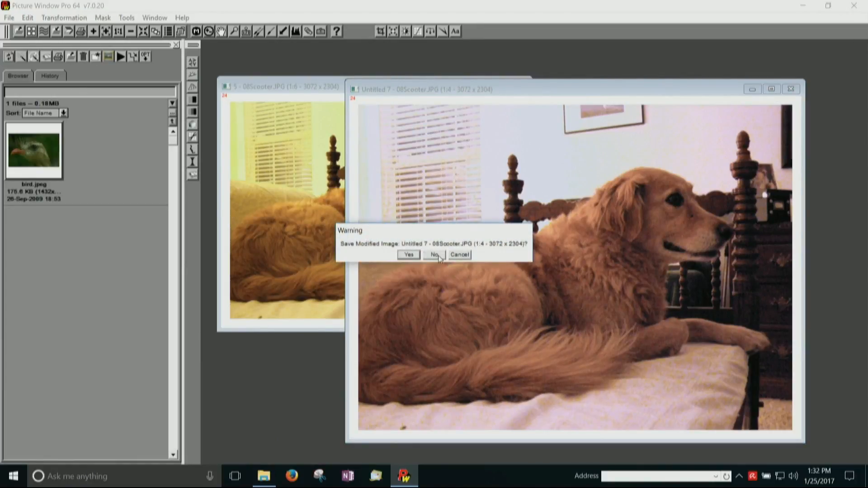
click(434, 255)
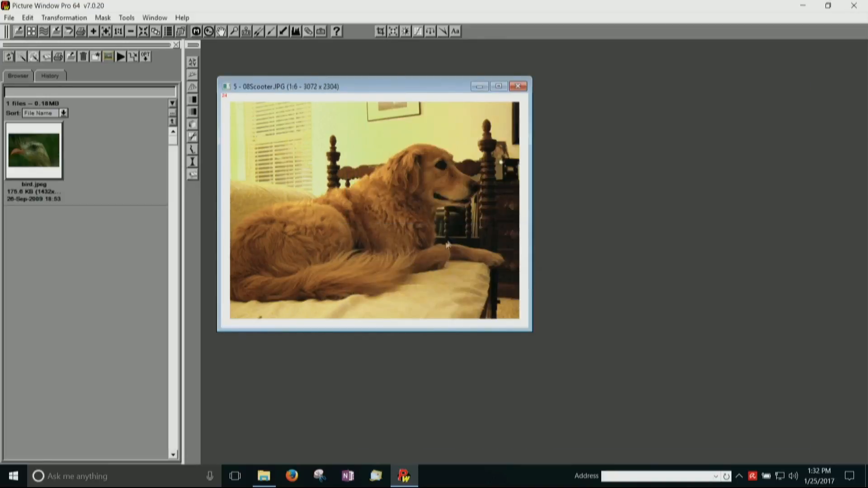
click(517, 86)
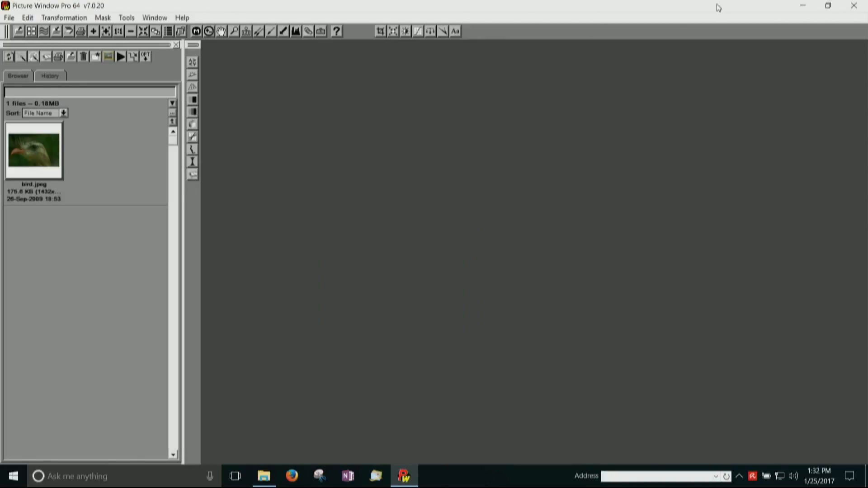
Step: Open 09Gingerbread19.JPG from the PWP Photos folder in Picture Window Pro and maximize the program window
drag(718, 10, 596, 310)
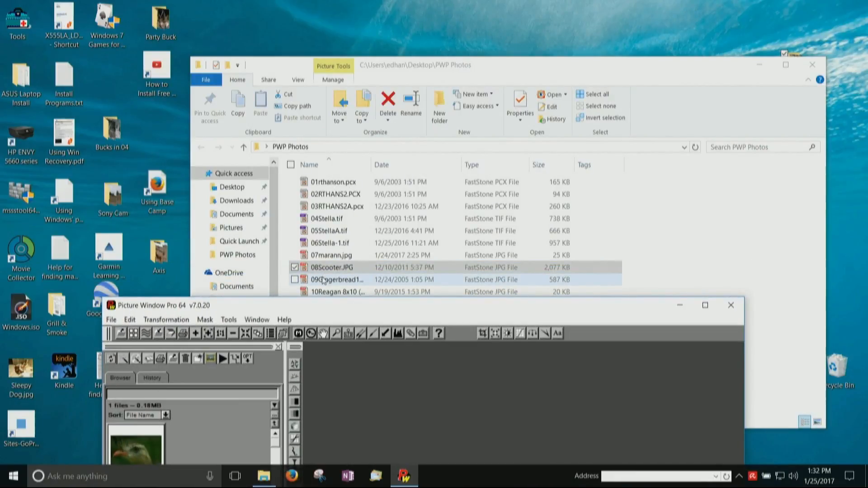
drag(324, 282, 399, 356)
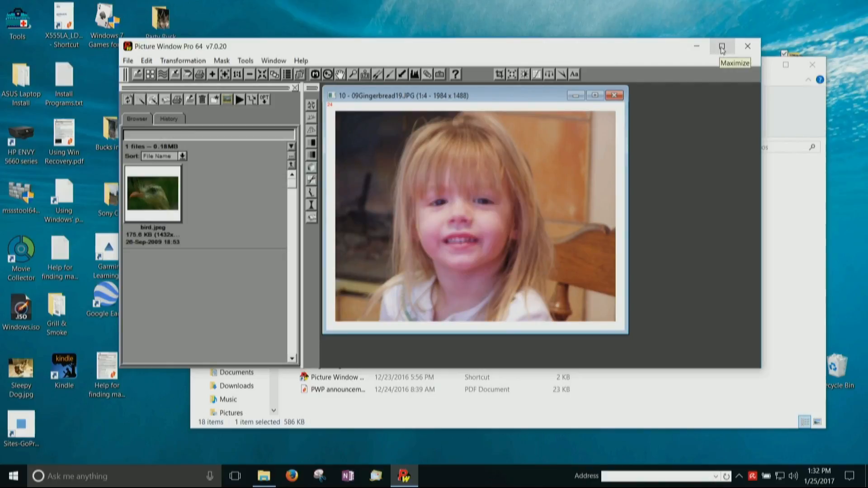
click(722, 47)
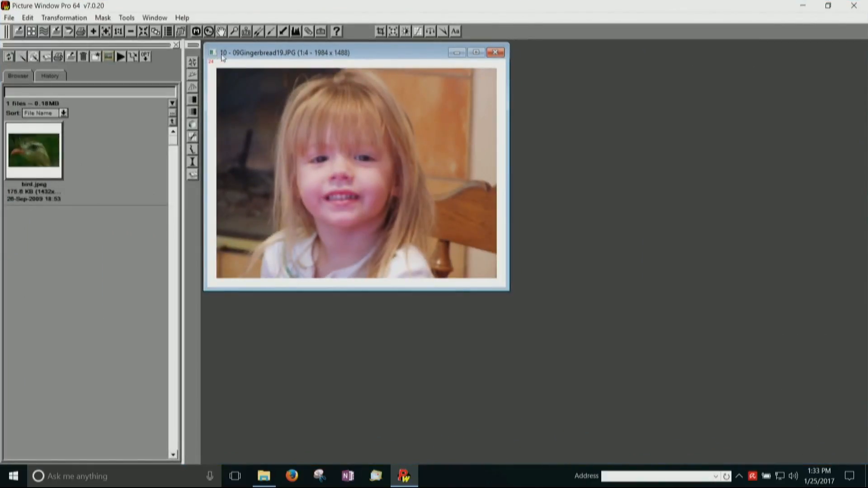
Step: Enlarge the girl's portrait to 1:2 in its own window and bring her face and shoulders into view
drag(392, 55, 552, 117)
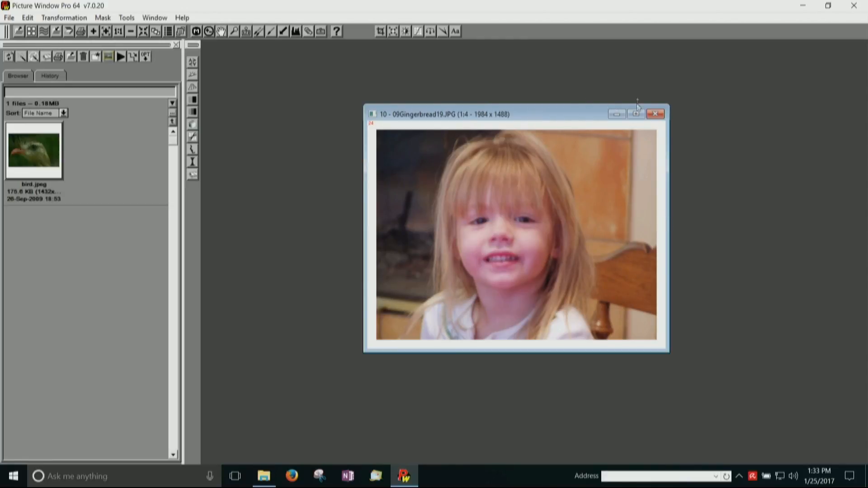
click(634, 115)
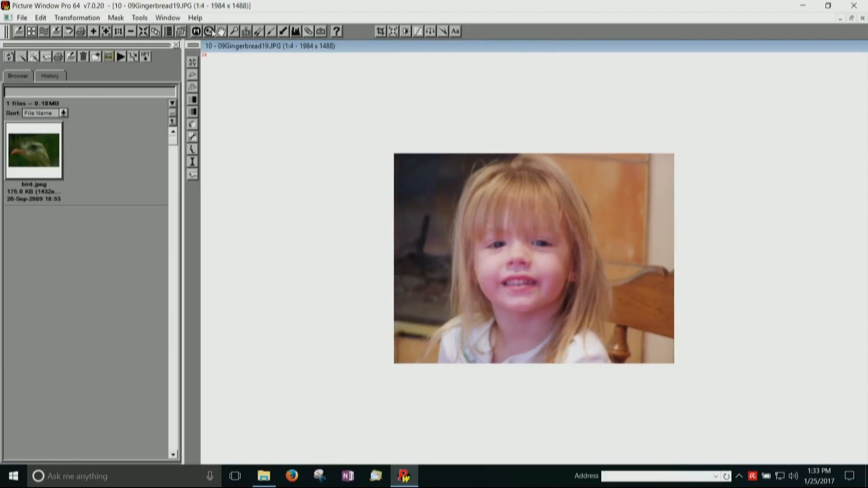
click(155, 32)
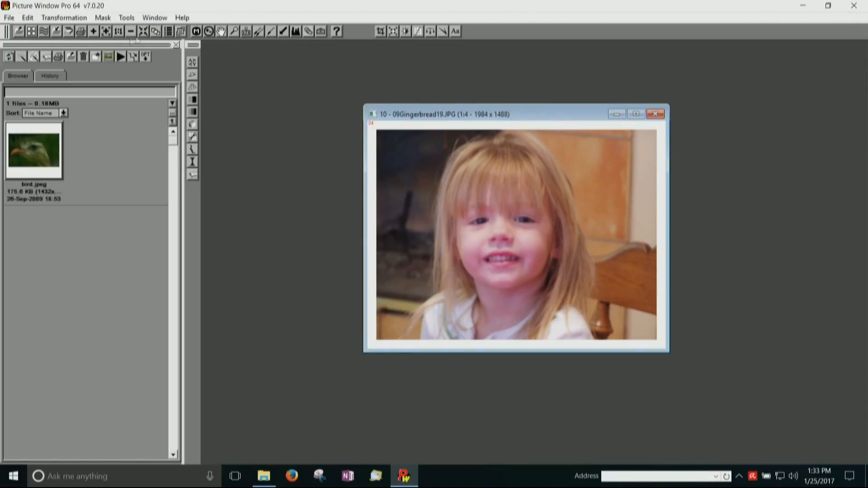
click(109, 37)
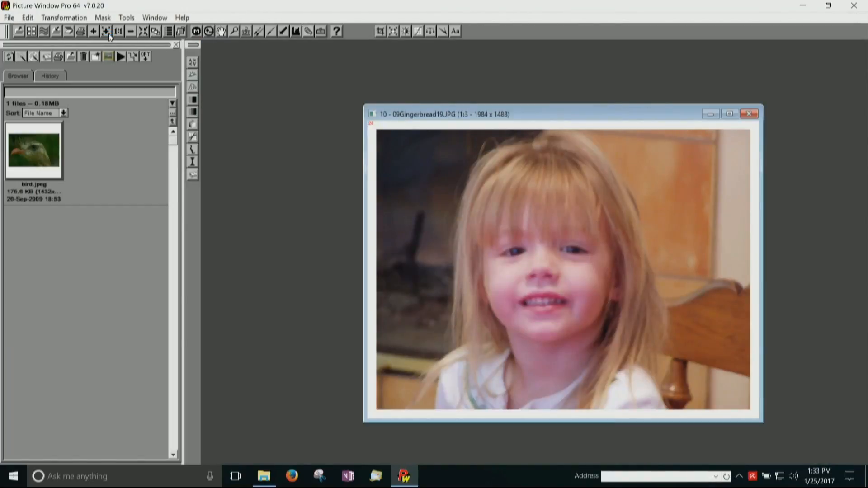
click(110, 36)
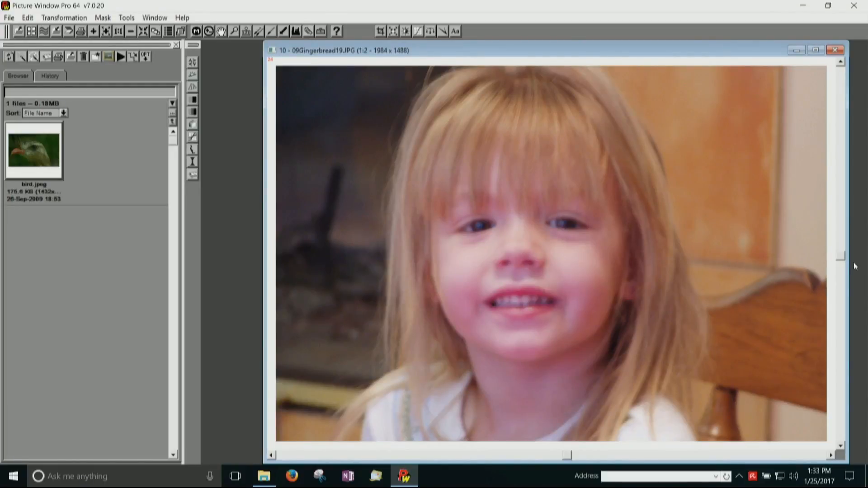
drag(840, 256, 843, 274)
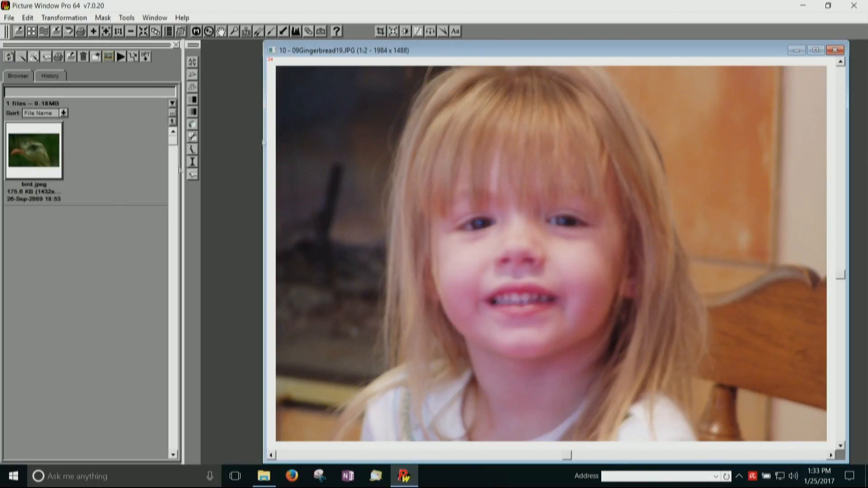
Step: Start a Saturation adjustment on the girl's portrait and try an amount of 45.5%
click(59, 20)
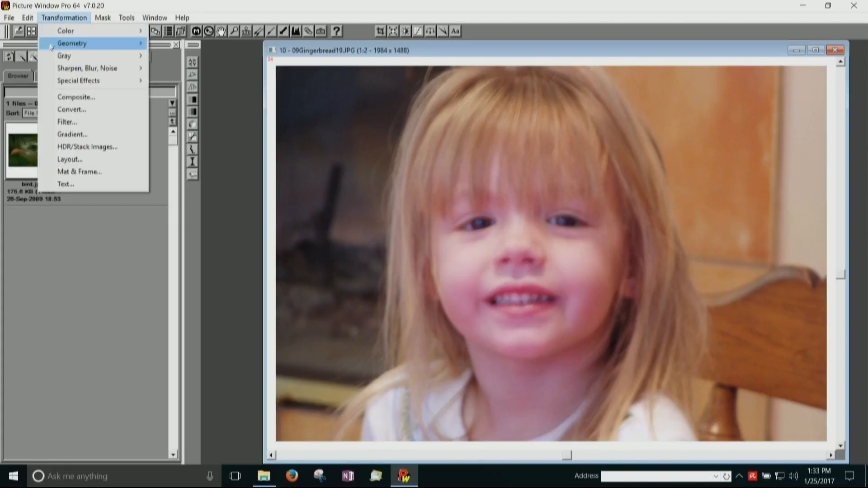
mouse_move(63, 32)
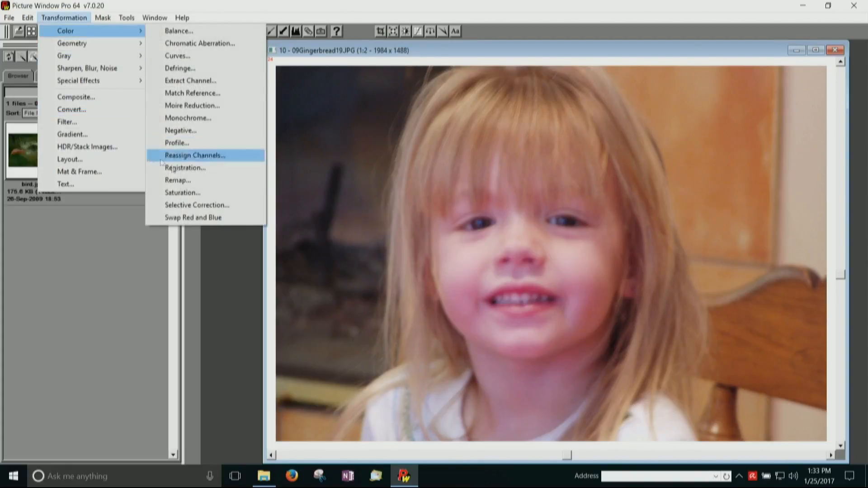
click(184, 194)
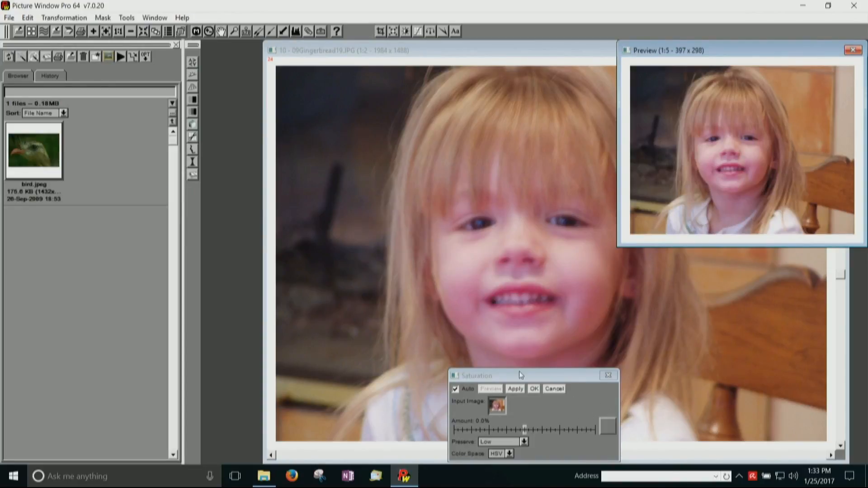
drag(524, 375, 400, 188)
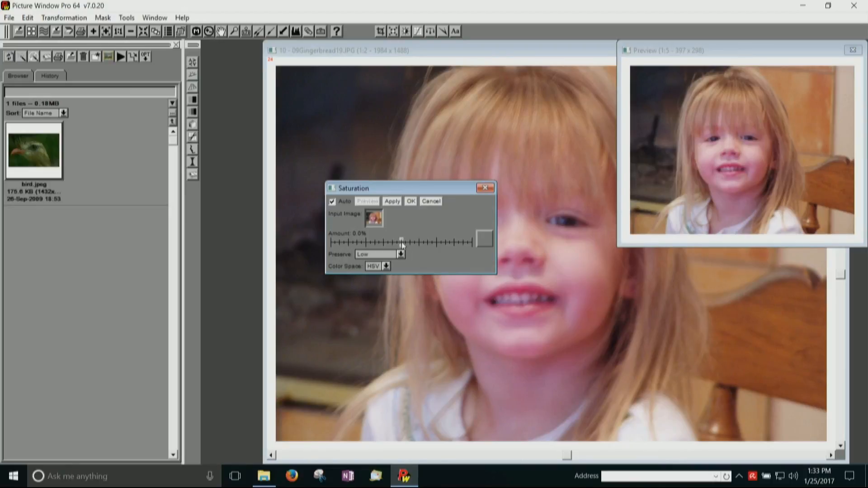
drag(401, 242, 433, 246)
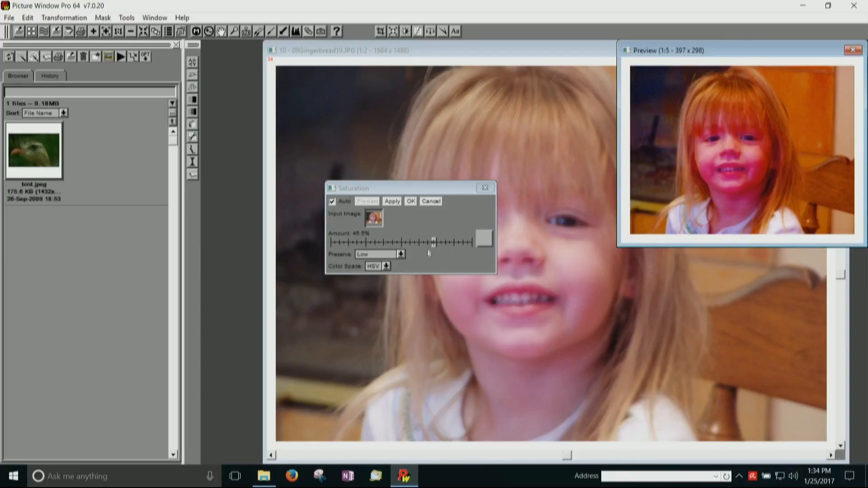
Step: Lower the portrait's saturation to -17.8%, accept it, and shift the resulting image so the original shows behind it
drag(433, 242, 396, 256)
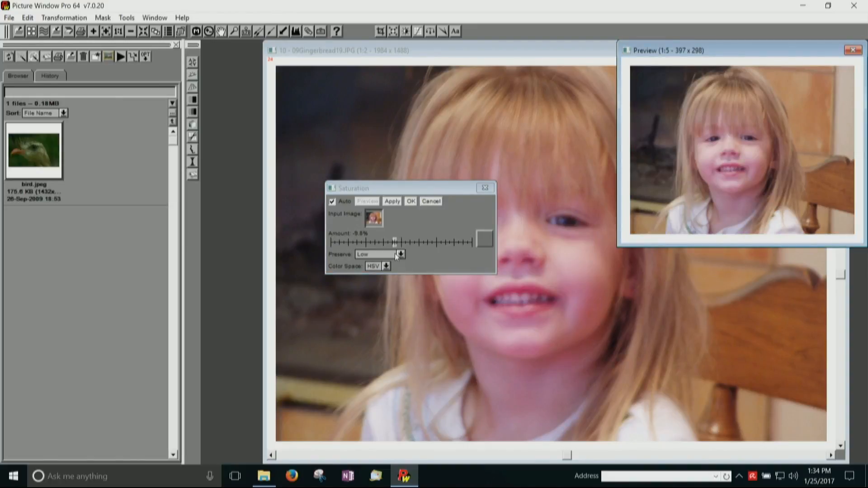
click(394, 244)
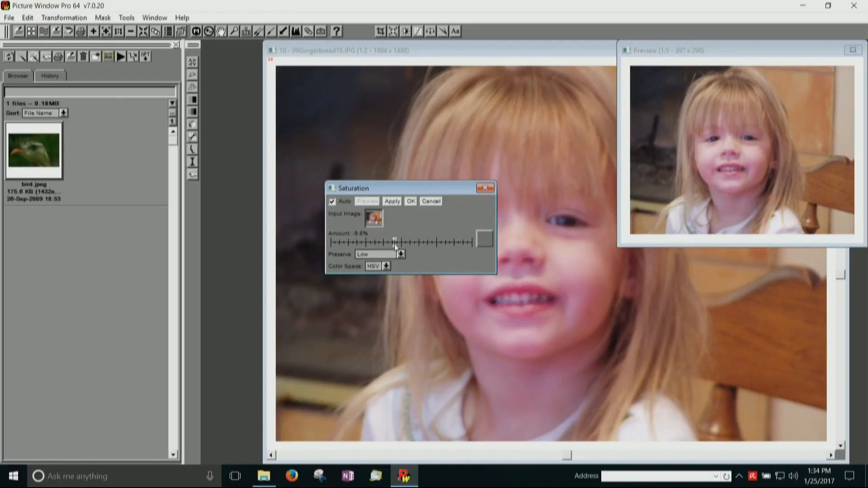
drag(393, 246, 393, 248)
click(394, 249)
drag(393, 244, 389, 244)
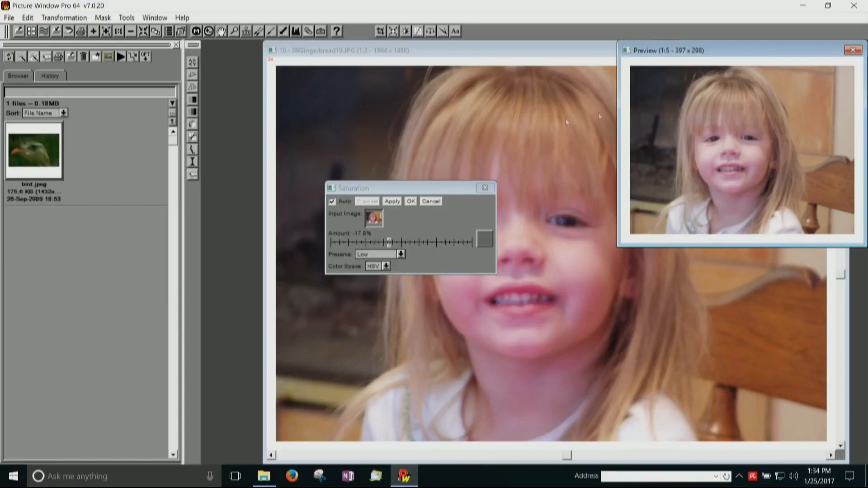
click(413, 202)
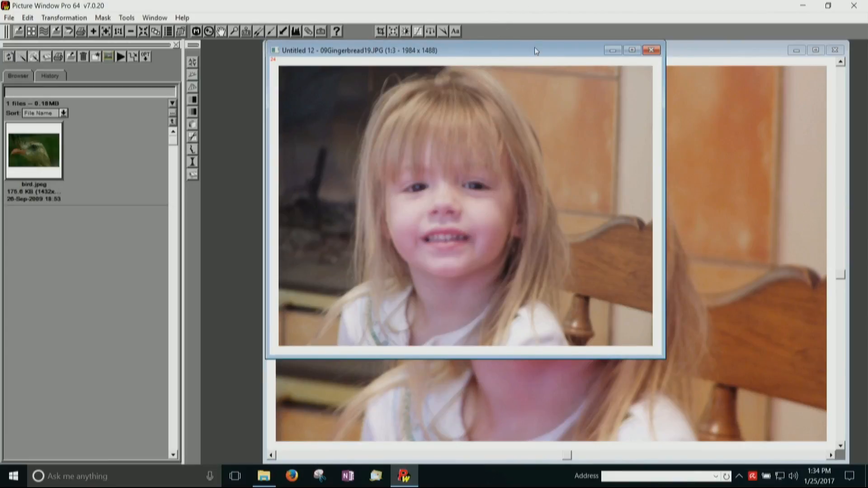
drag(530, 47, 593, 113)
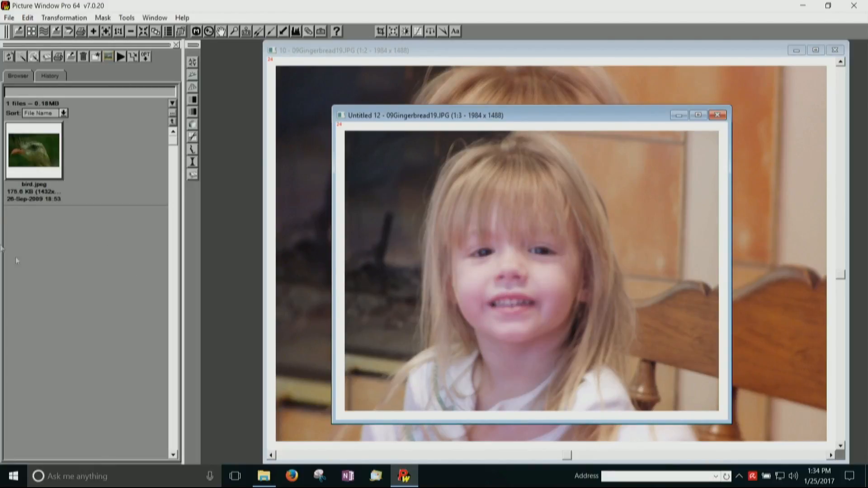
click(69, 20)
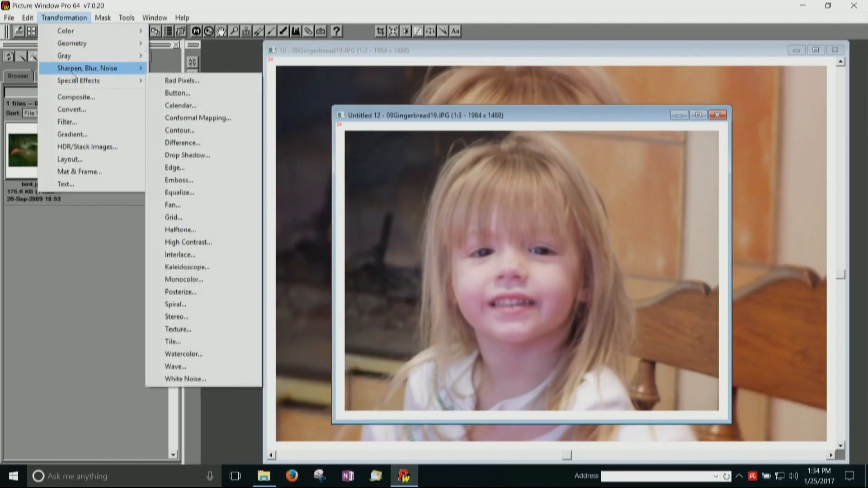
mouse_move(71, 73)
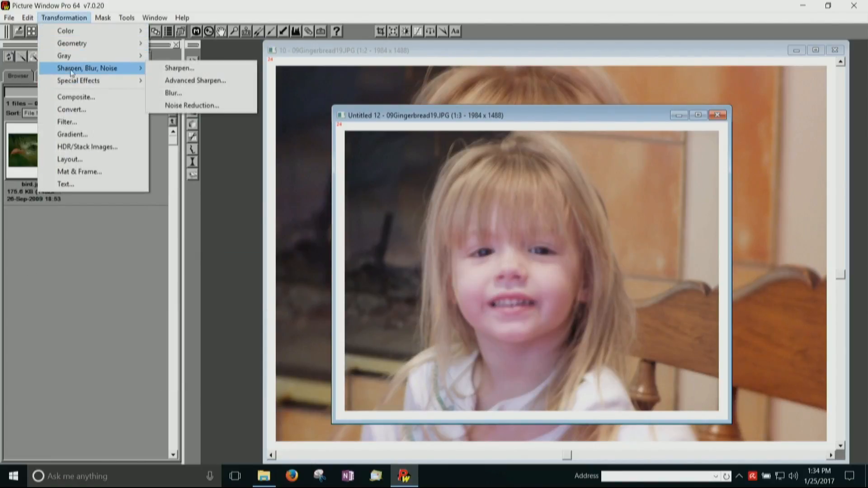
click(172, 82)
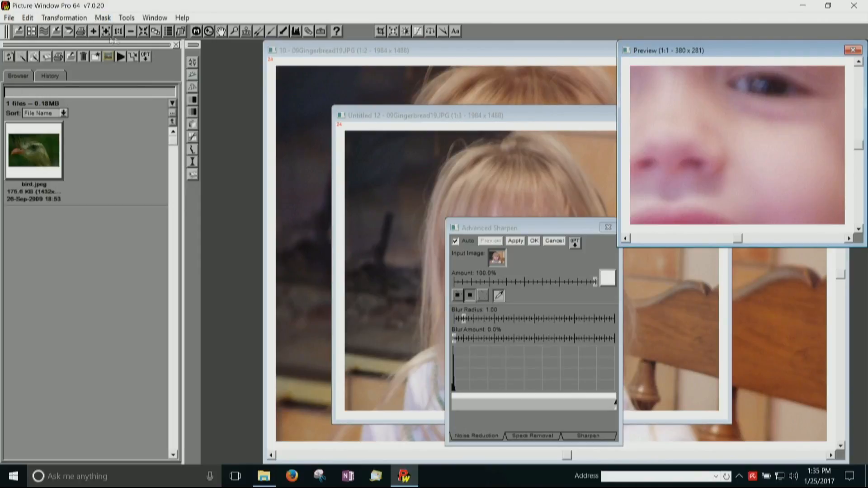
click(608, 227)
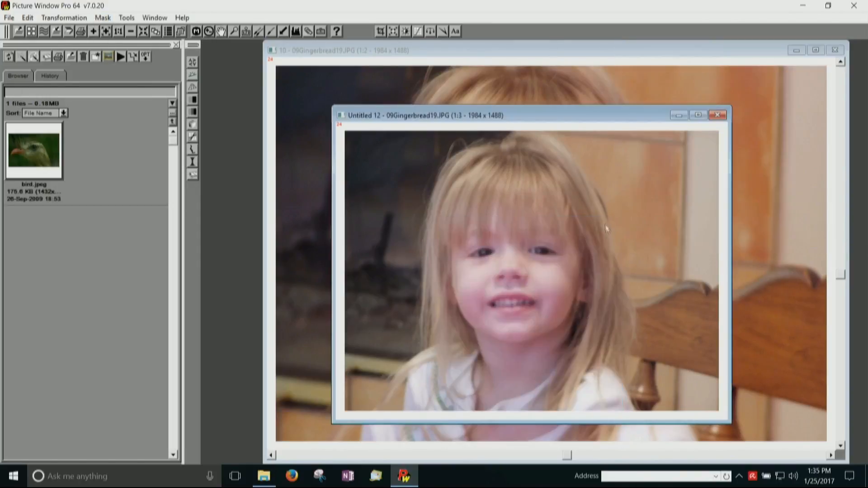
Step: Start Sharpen with the Unsharp Mask method on the desaturated portrait and set its radius to 5, checking the mouth in the preview
click(65, 18)
mouse_move(90, 74)
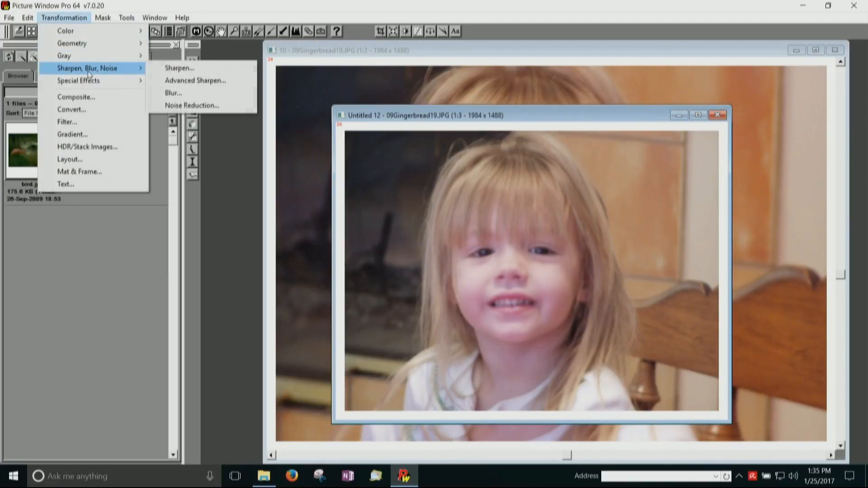
click(179, 68)
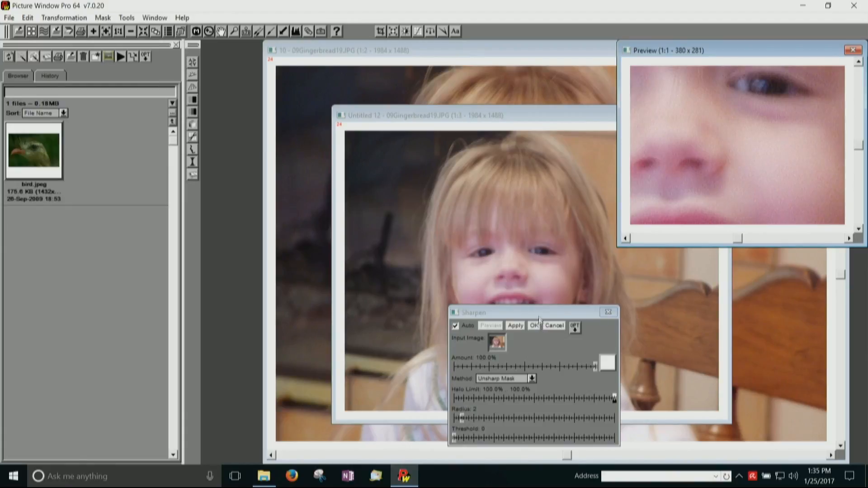
drag(540, 314, 462, 209)
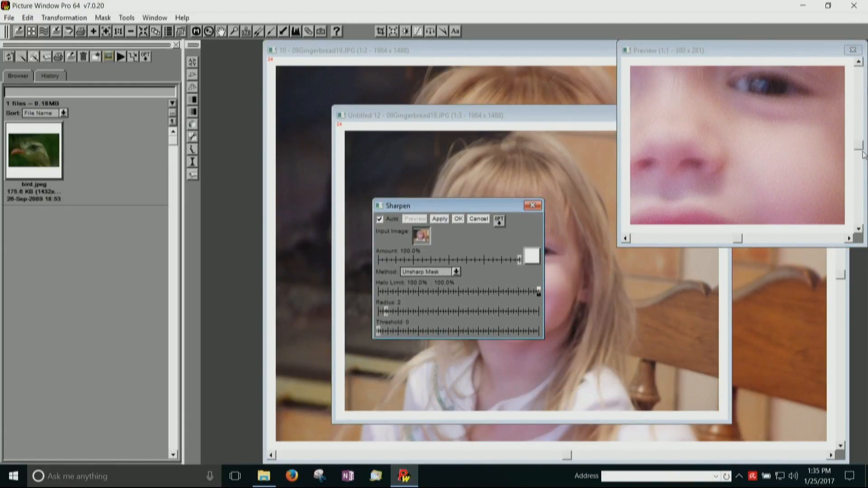
drag(860, 152, 860, 176)
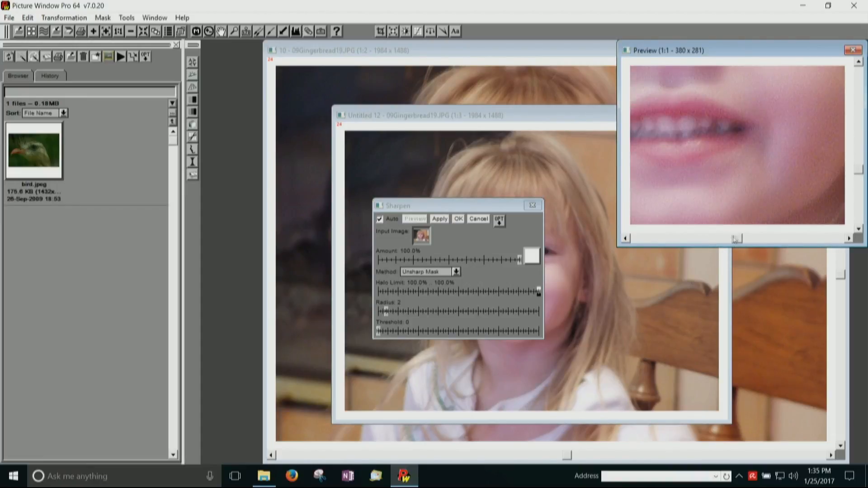
drag(735, 244, 713, 256)
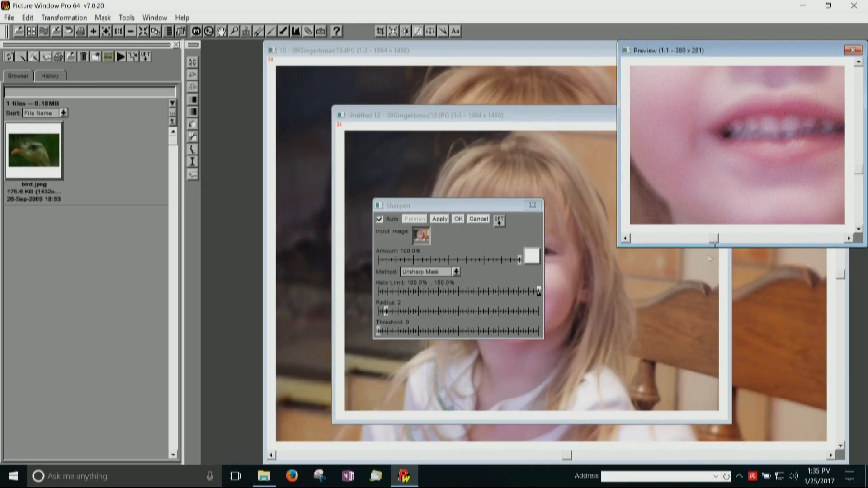
click(384, 310)
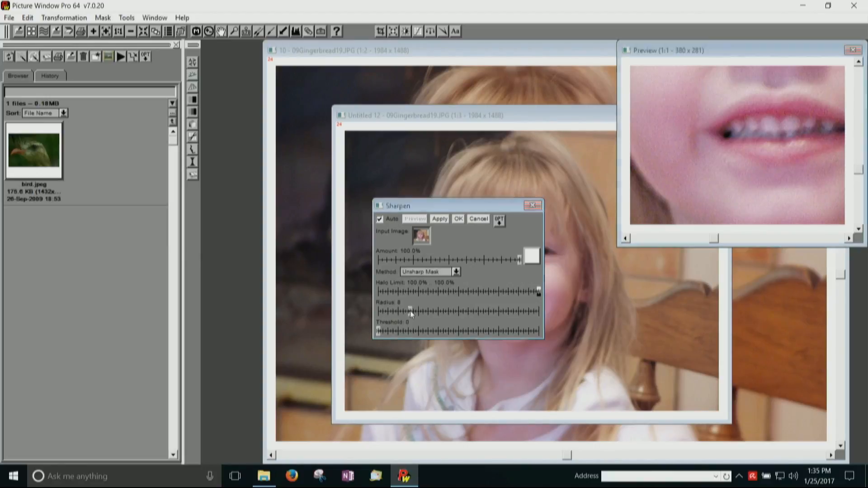
drag(409, 311, 400, 316)
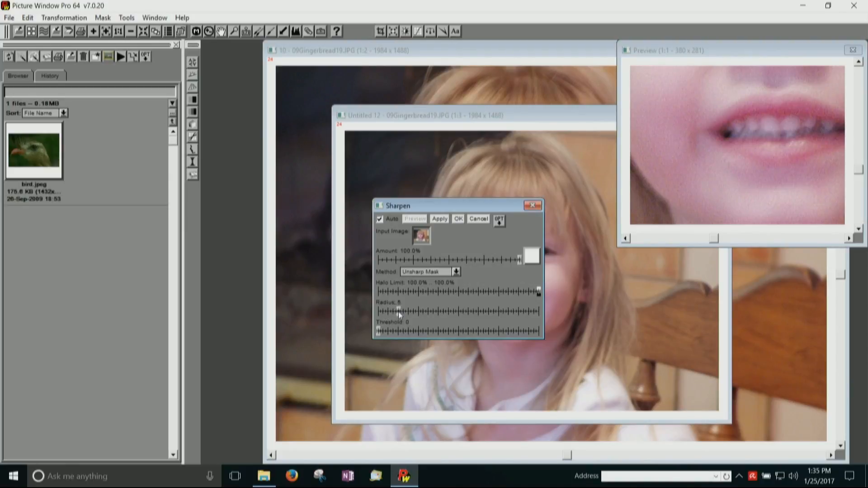
drag(398, 311, 399, 311)
Step: Set the sharpening threshold to 6, check the eye in the preview, and apply the sharpening as a new image
drag(395, 333, 422, 332)
drag(395, 332, 400, 328)
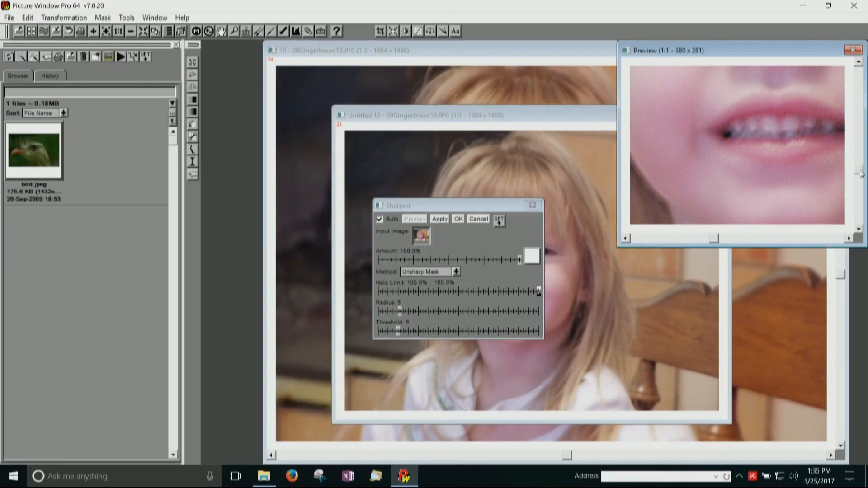
drag(860, 174, 859, 144)
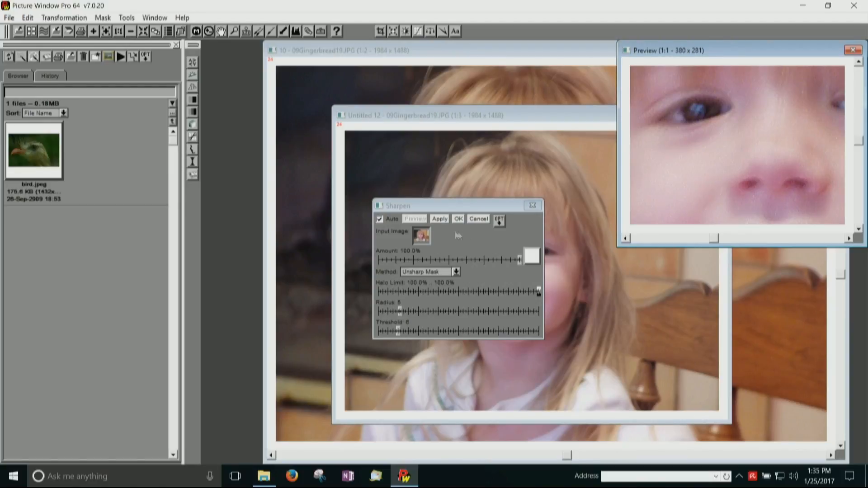
click(435, 218)
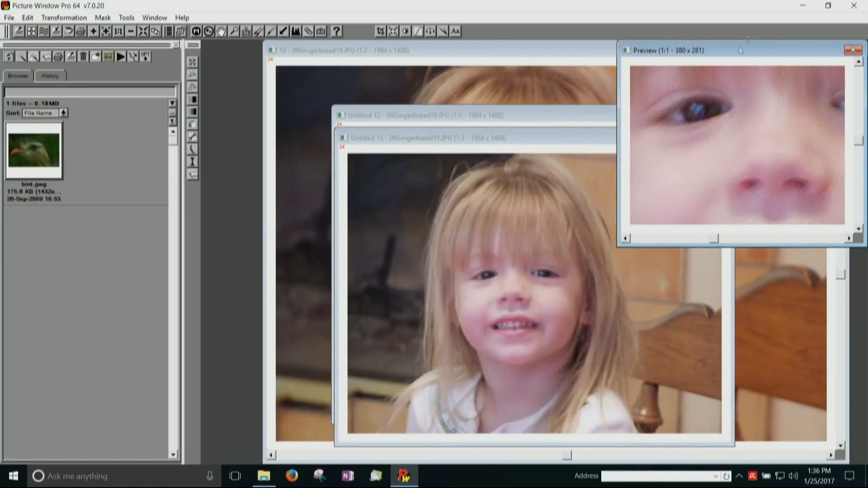
Step: Move the preview and Sharpen dialog aside and arrange the desaturated and sharpened portraits side by side for comparison
drag(778, 56, 865, 421)
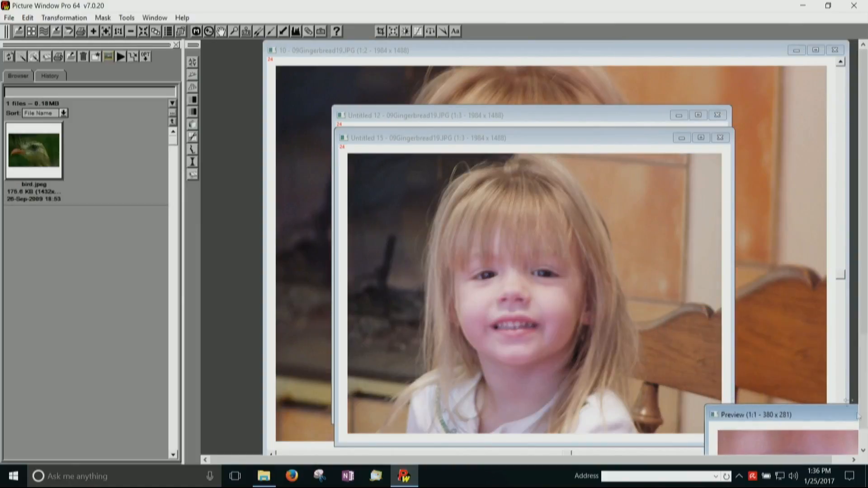
drag(421, 141, 687, 97)
drag(439, 210, 209, 244)
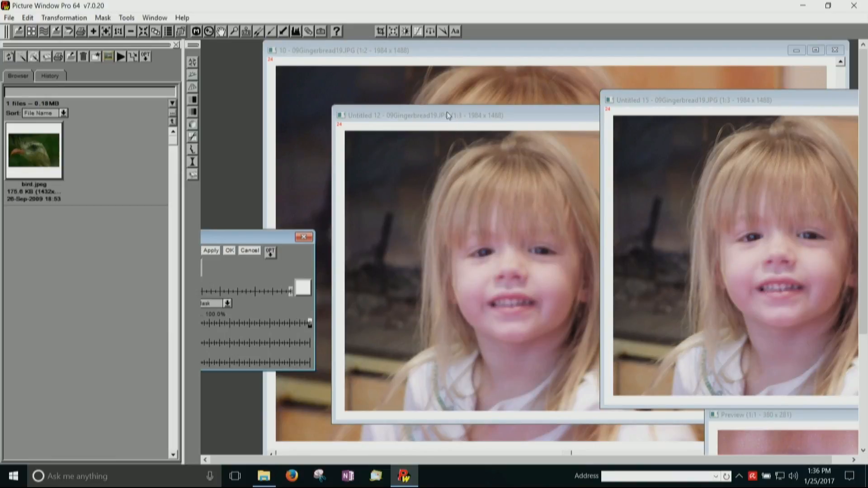
drag(446, 113, 315, 219)
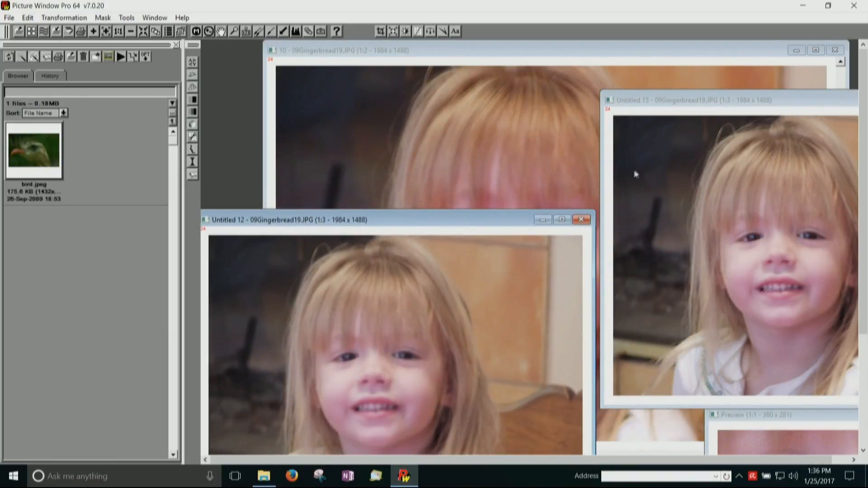
Step: Try to close the desaturated portrait, then place the sharpened copy in front over the original
click(581, 221)
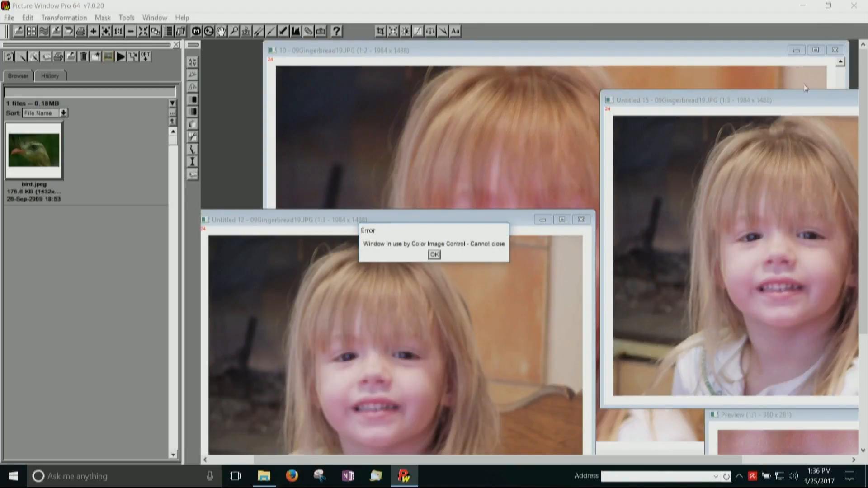
click(800, 105)
click(435, 254)
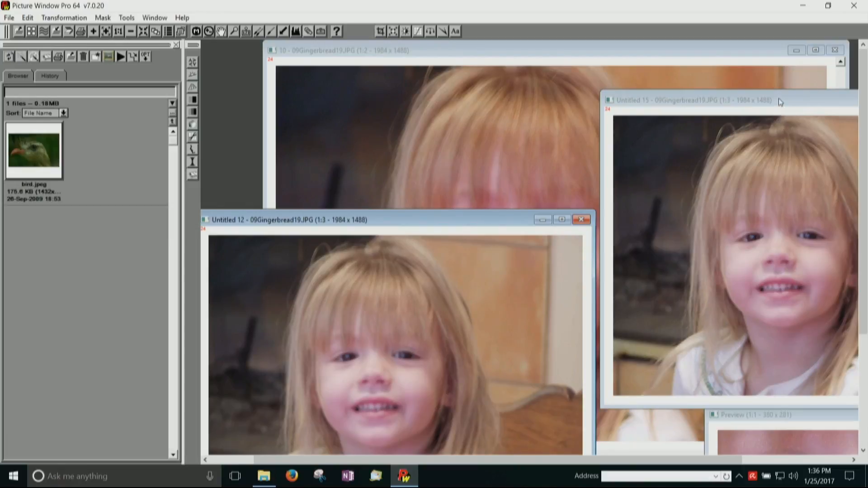
drag(779, 99, 484, 131)
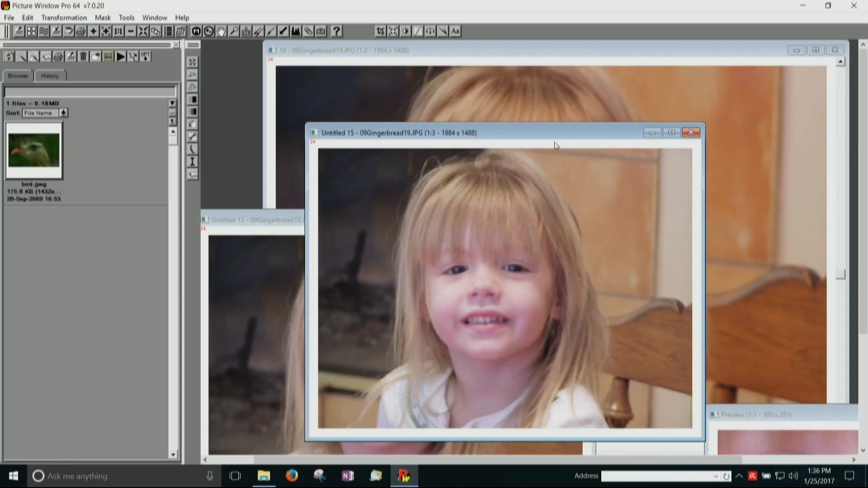
drag(555, 143, 552, 120)
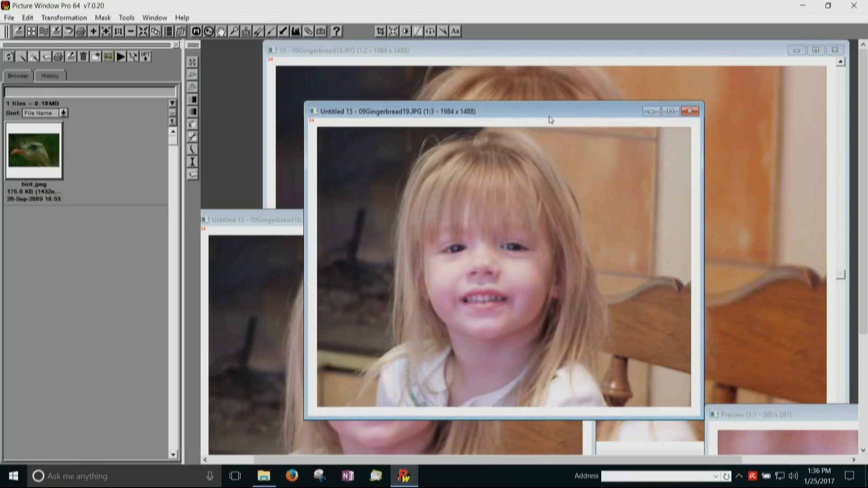
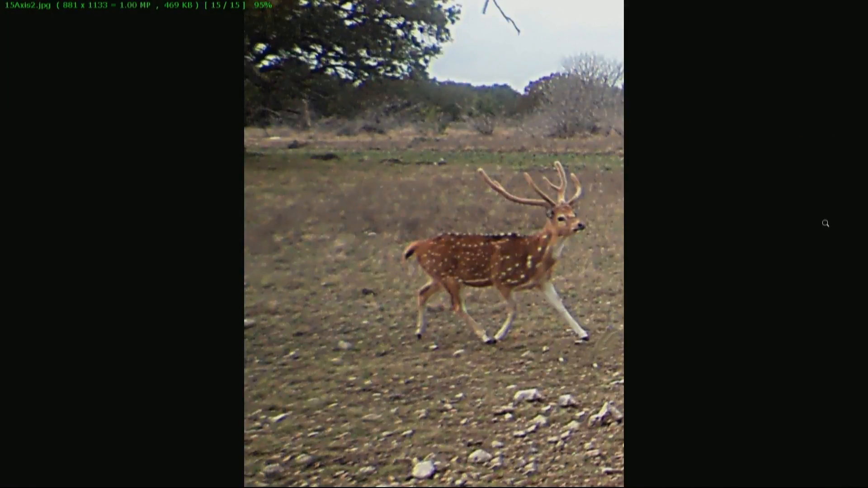
Step: Close the full-screen view of 15Axis2.jpg and reposition the PWP Photos folder window on the desktop
mouse_move(599, 4)
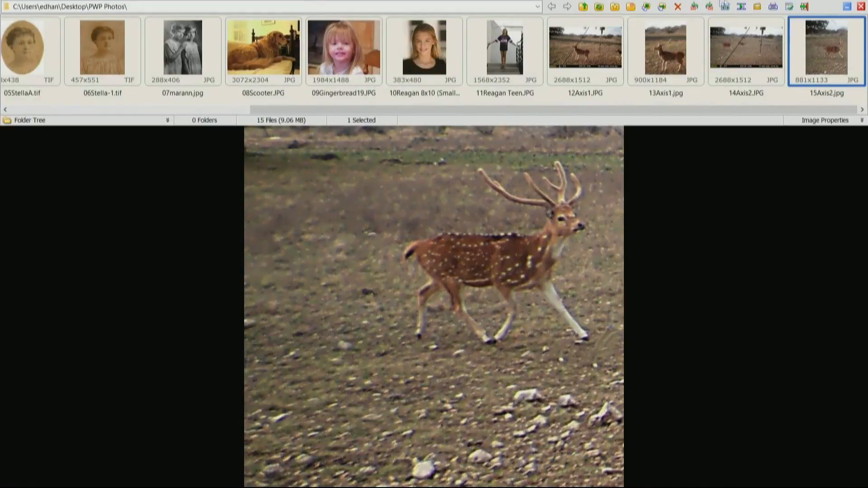
click(859, 6)
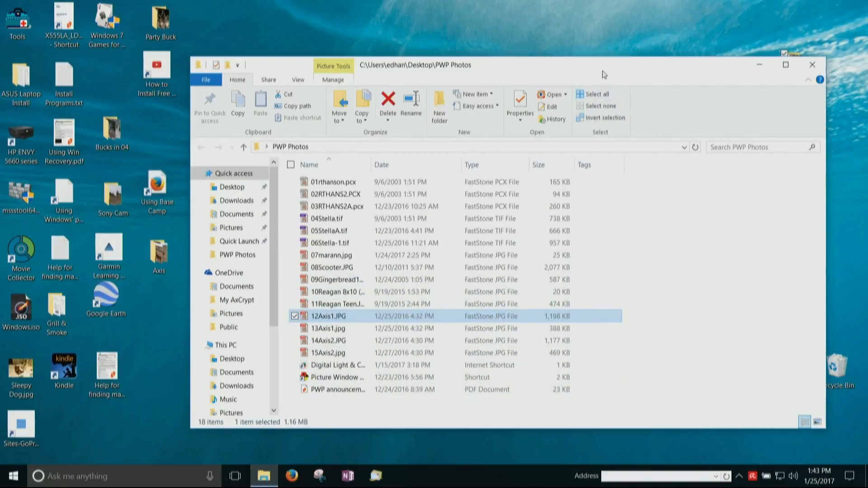
mouse_move(605, 74)
mouse_down()
mouse_move(602, 62)
mouse_move(631, 63)
mouse_move(598, 87)
mouse_up()
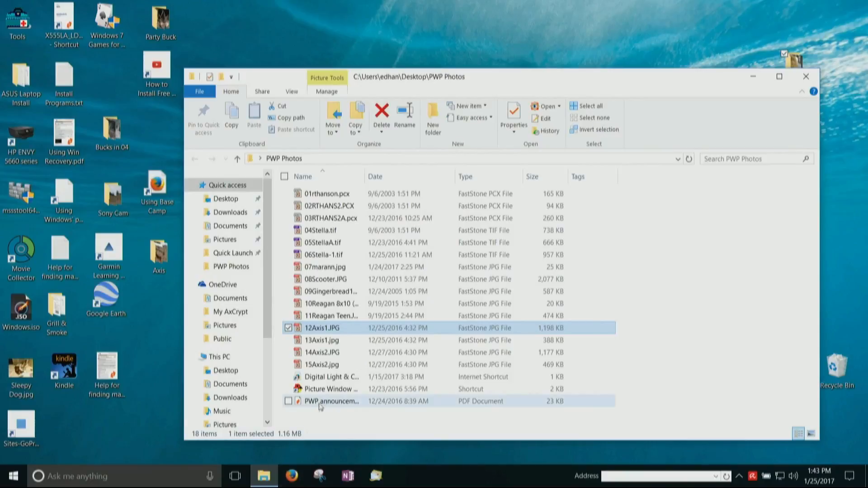
click(323, 402)
double_click(323, 403)
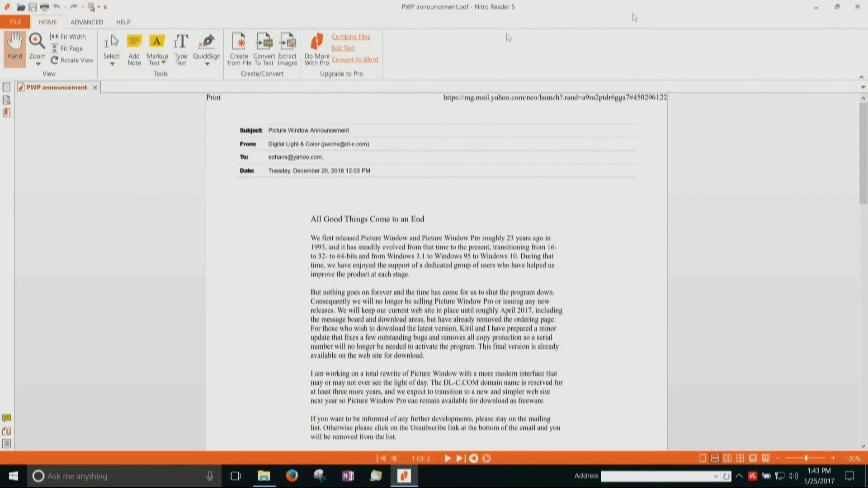
click(857, 6)
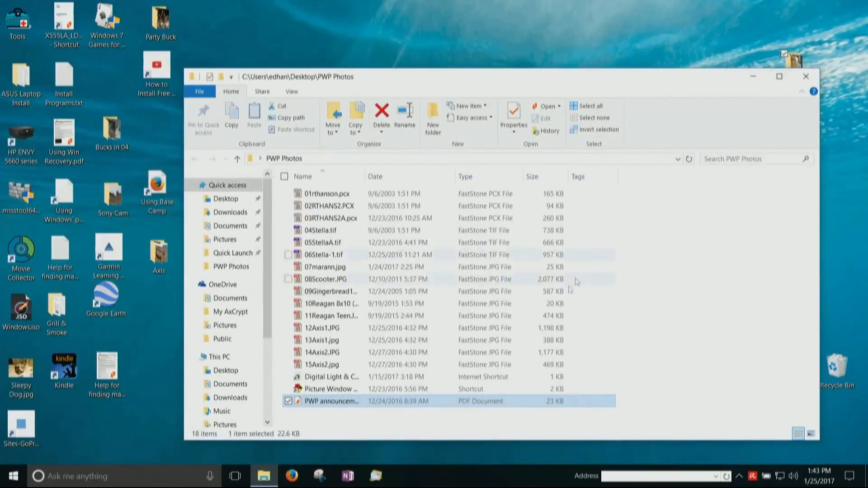
Step: Launch Picture Window Pro from the PWP Photos folder, shrink it over the file list, and load 14Axis2.JPG into it
double_click(339, 389)
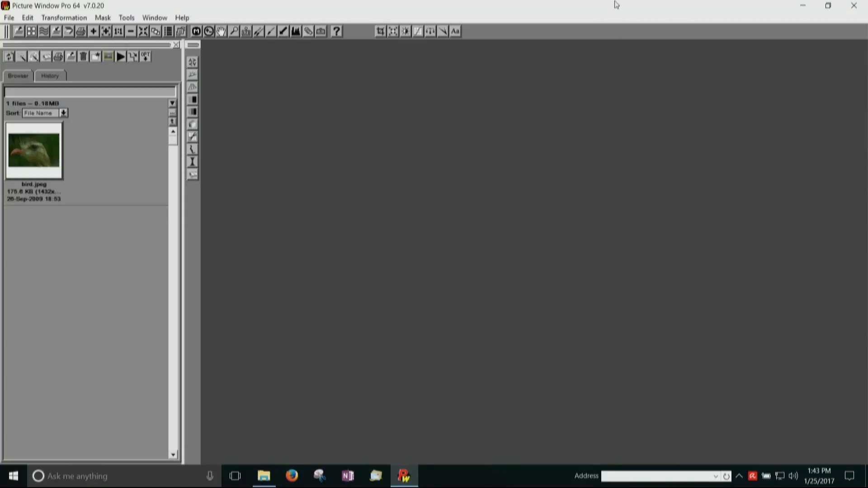
drag(616, 4, 531, 373)
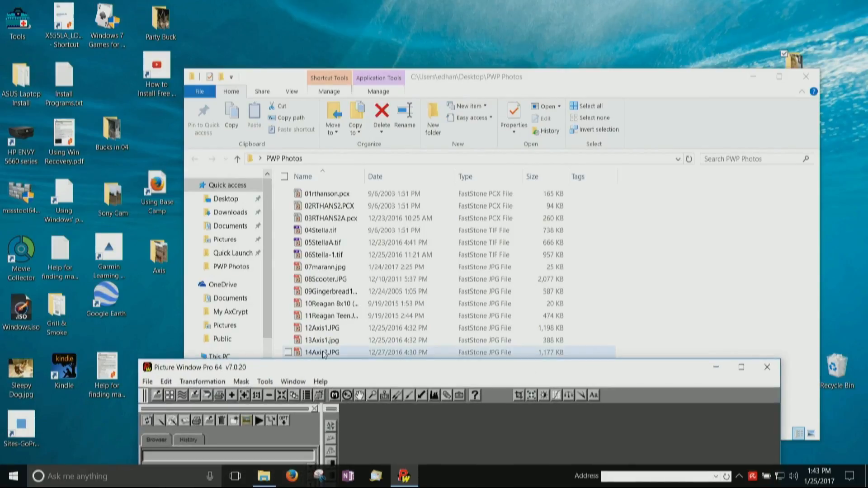
drag(323, 355, 435, 445)
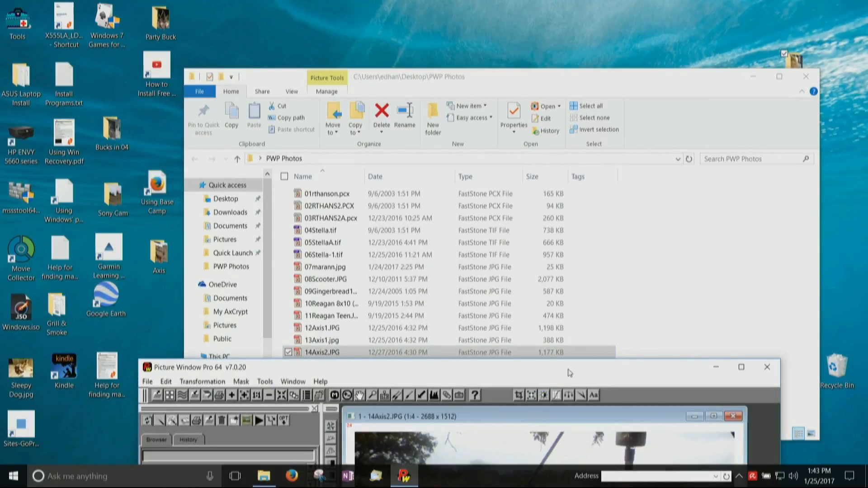
Step: Close the PWP Photos folder window and maximize Picture Window Pro with the deer photo open
drag(569, 371, 549, 40)
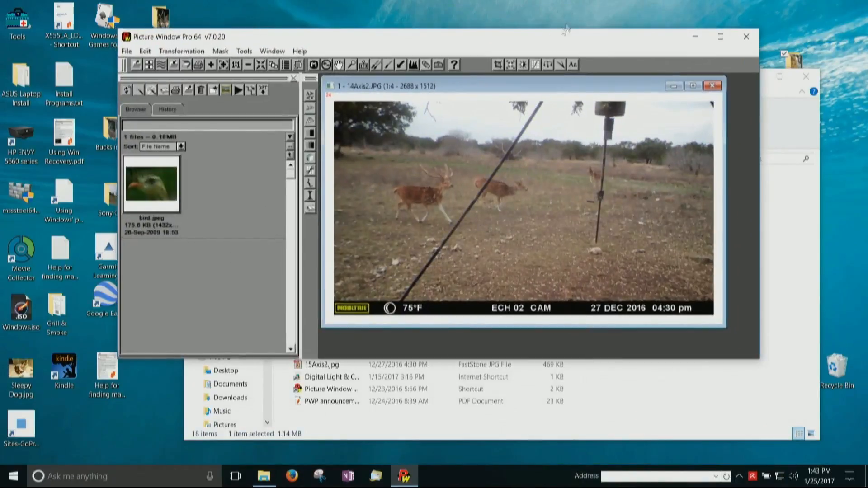
click(806, 76)
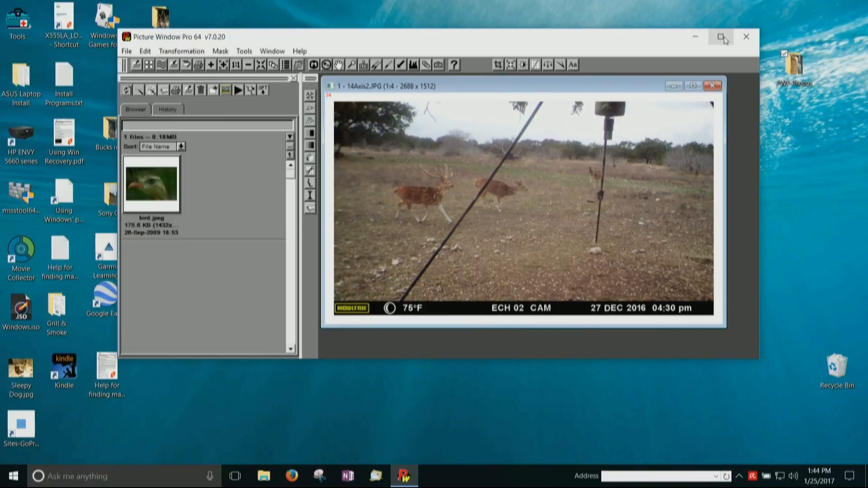
click(722, 39)
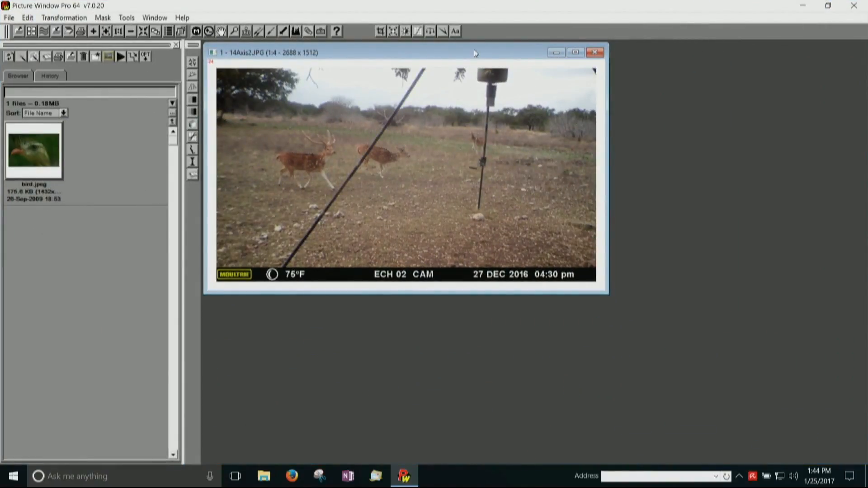
Step: Enlarge the 14Axis2.JPG image window to a 1:2 zoom and position it within the workspace
drag(475, 53, 575, 100)
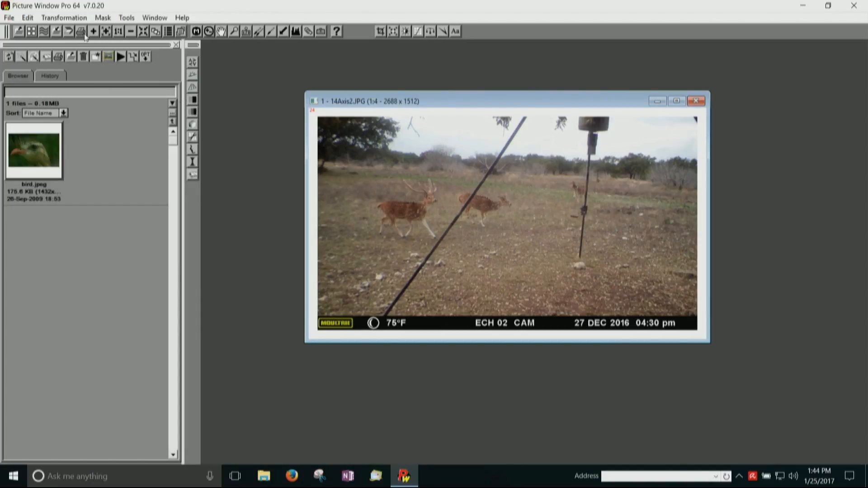
click(108, 34)
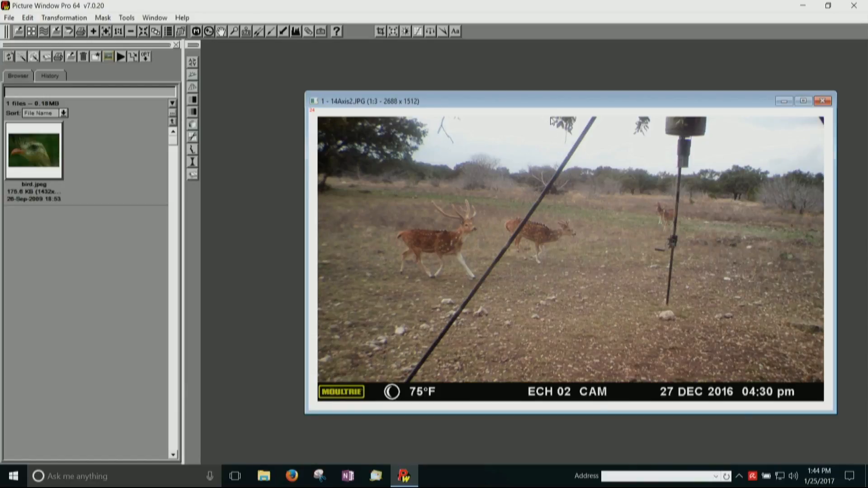
click(802, 101)
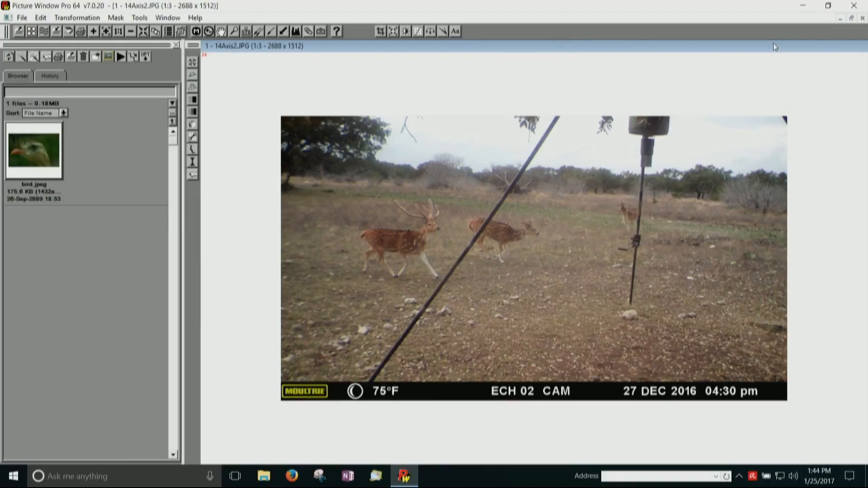
click(156, 36)
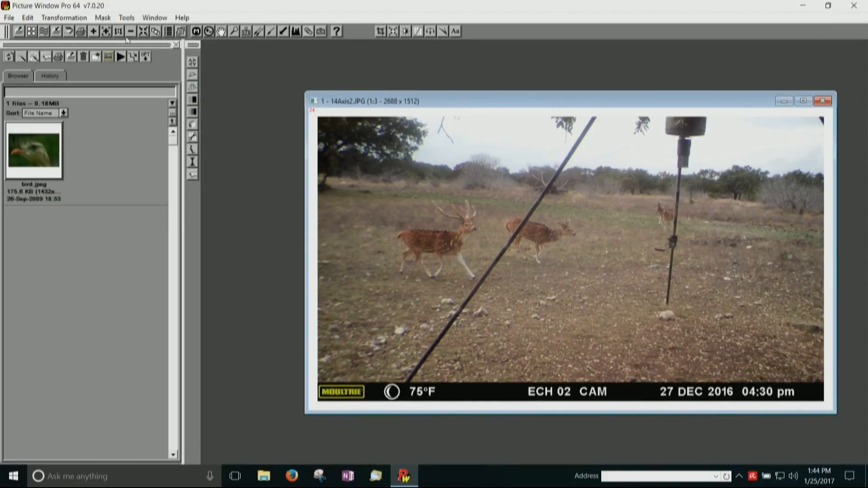
click(106, 32)
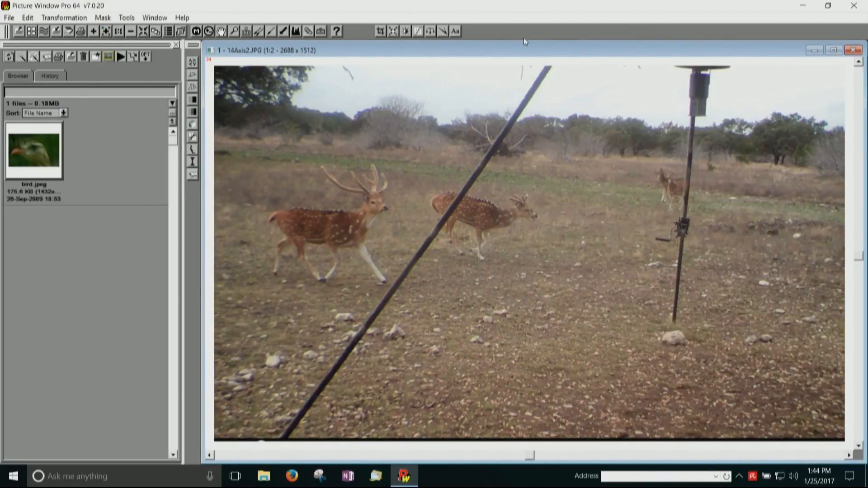
drag(560, 46, 600, 55)
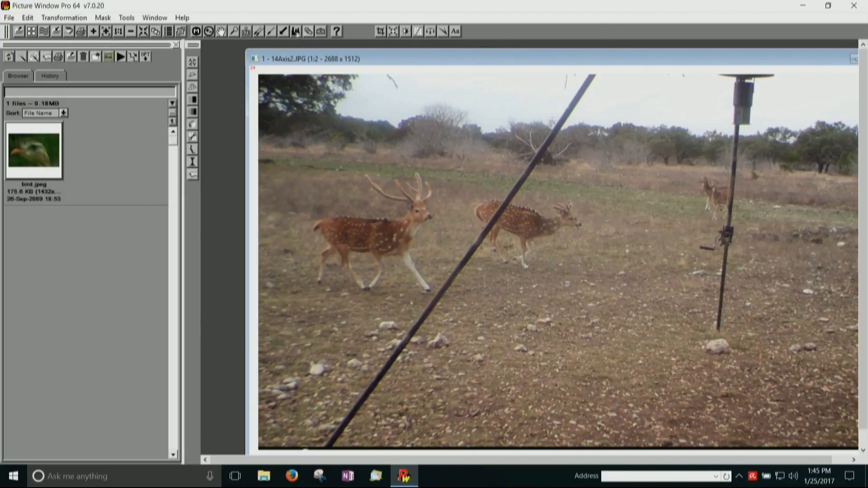
mouse_move(440, 55)
mouse_down()
mouse_move(460, 55)
mouse_move(434, 56)
mouse_move(437, 67)
mouse_up()
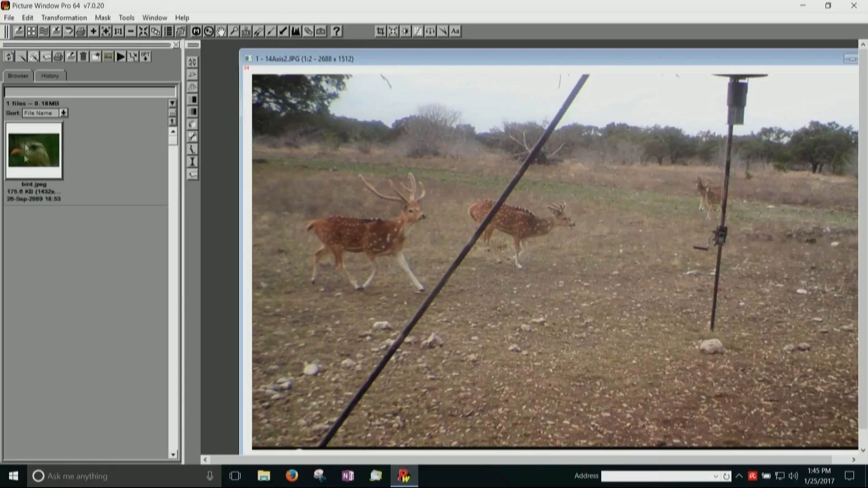
Step: Start the Clone tool, raise its radius slightly, review the brush options, and close the tool
click(258, 31)
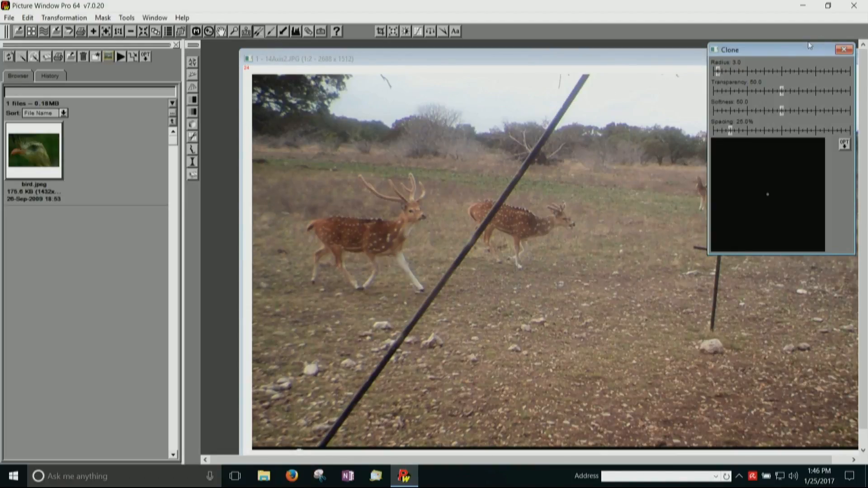
drag(806, 48, 786, 95)
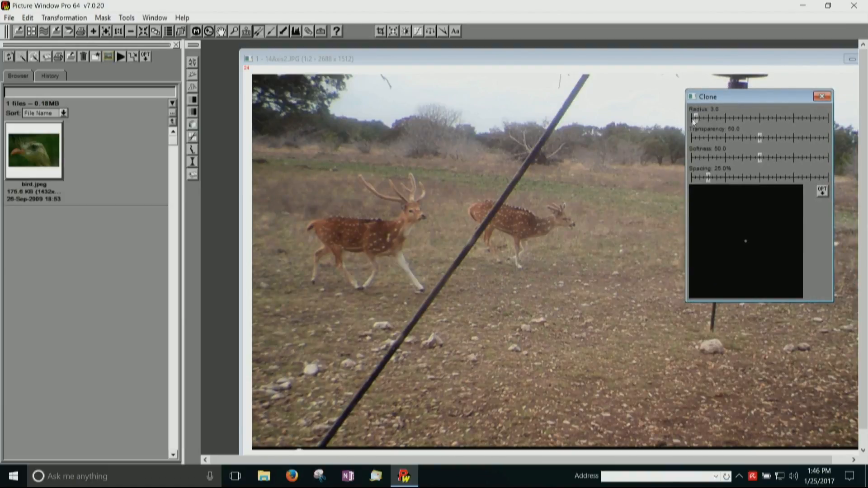
click(693, 118)
drag(695, 118, 702, 118)
click(823, 193)
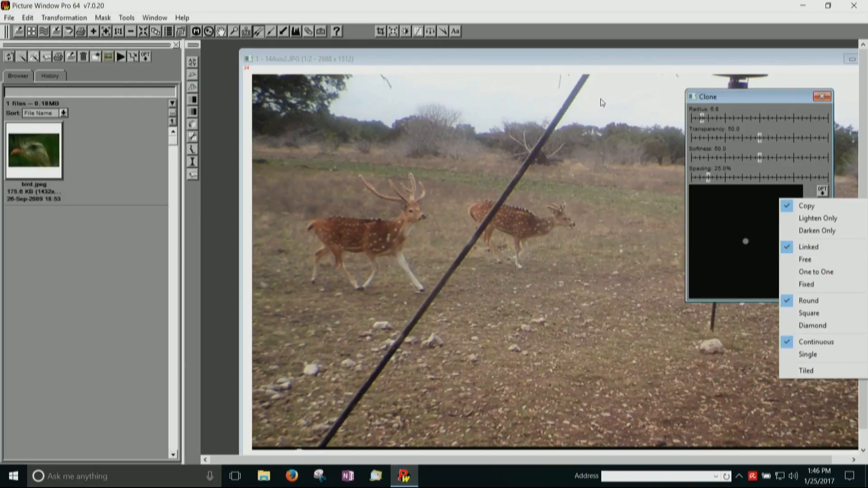
key(Escape)
key(Escape)
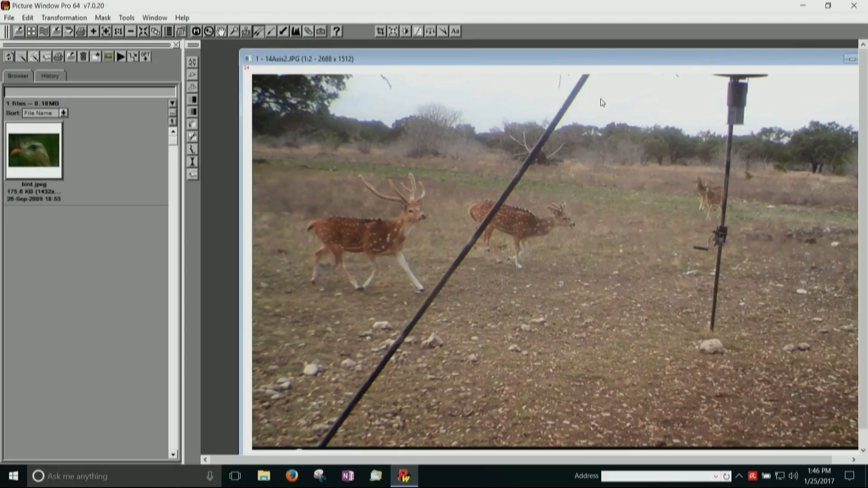
Step: Lower the image window, set the Clone radius to 15.1, and clone nearby sky over the upper end of the diagonal pole
click(600, 99)
mouse_move(677, 58)
mouse_down()
mouse_move(606, 165)
mouse_move(617, 160)
mouse_up()
click(702, 119)
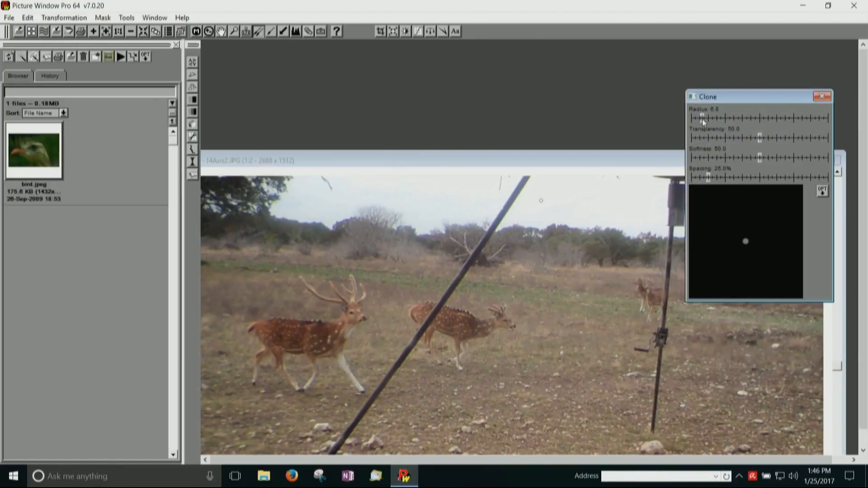
drag(709, 118, 711, 119)
click(539, 201)
mouse_move(505, 211)
mouse_down()
mouse_move(515, 194)
mouse_move(514, 211)
mouse_move(495, 204)
mouse_move(527, 179)
mouse_move(510, 190)
mouse_move(496, 223)
mouse_move(505, 204)
mouse_move(493, 188)
mouse_move(504, 209)
mouse_move(496, 225)
mouse_move(511, 194)
mouse_up()
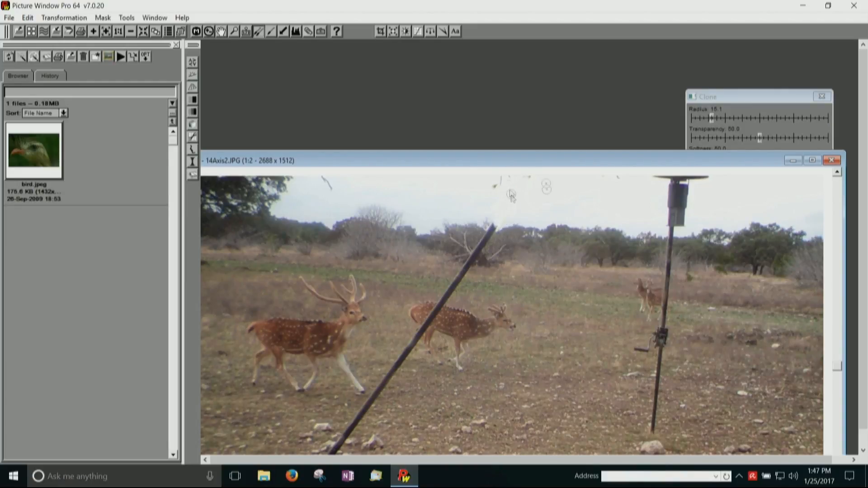
Step: Restart the Clone tool, sample beside the pole at the treeline, and clone the background down the pole past the second deer
click(742, 93)
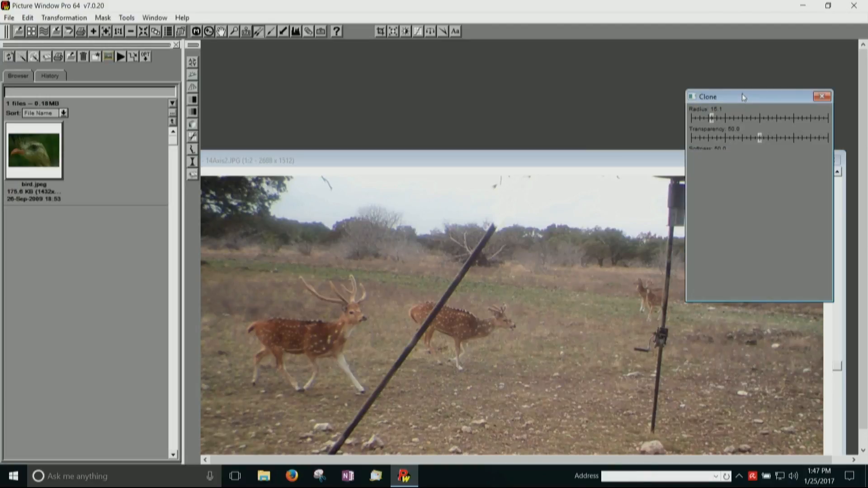
click(826, 98)
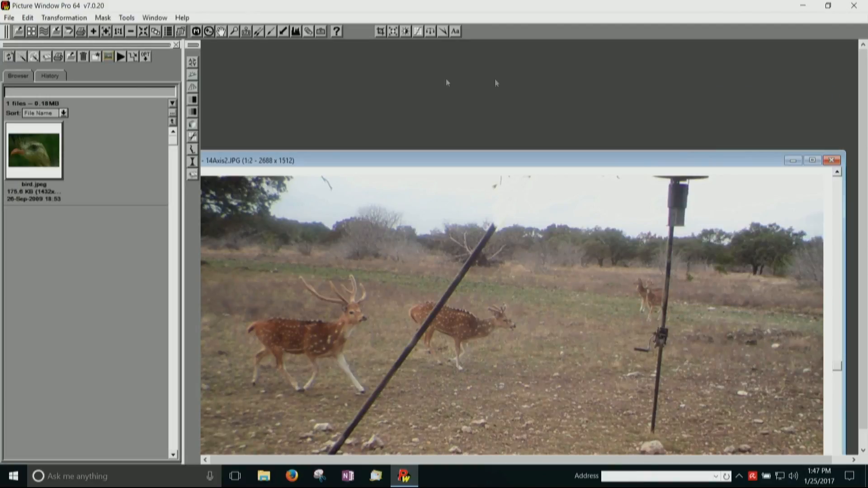
click(256, 34)
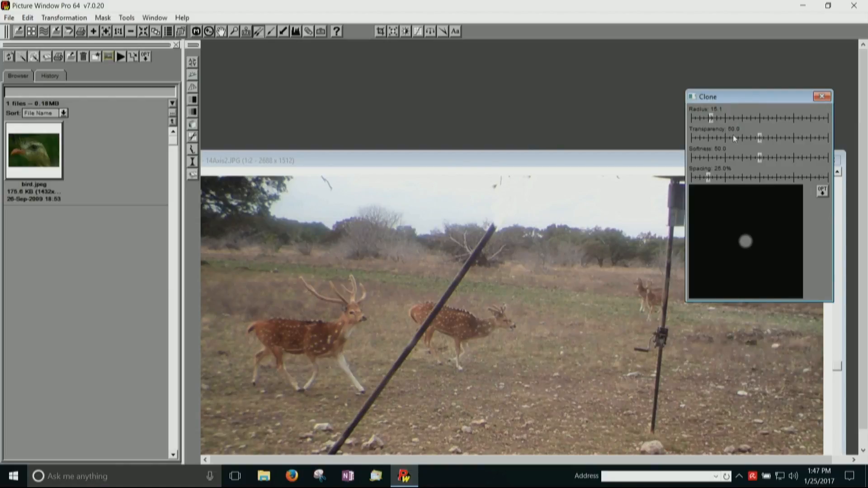
click(517, 227)
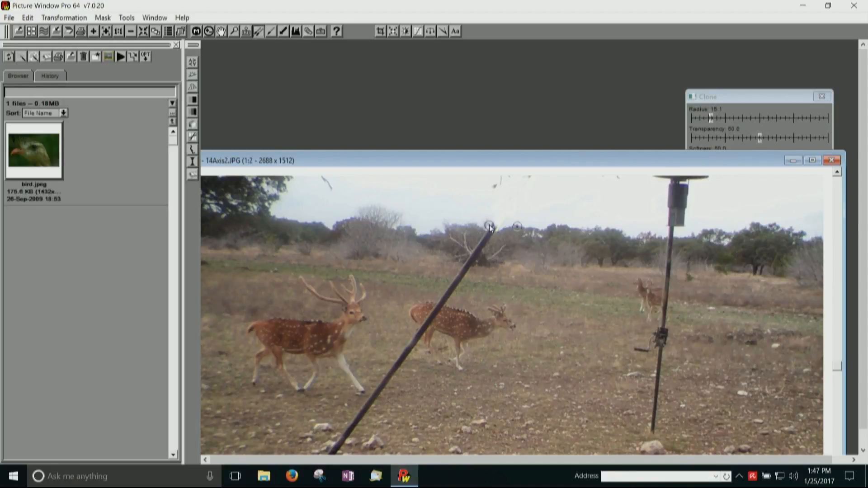
mouse_move(493, 226)
mouse_down()
mouse_move(478, 258)
mouse_move(495, 224)
mouse_move(479, 258)
mouse_move(486, 216)
mouse_up()
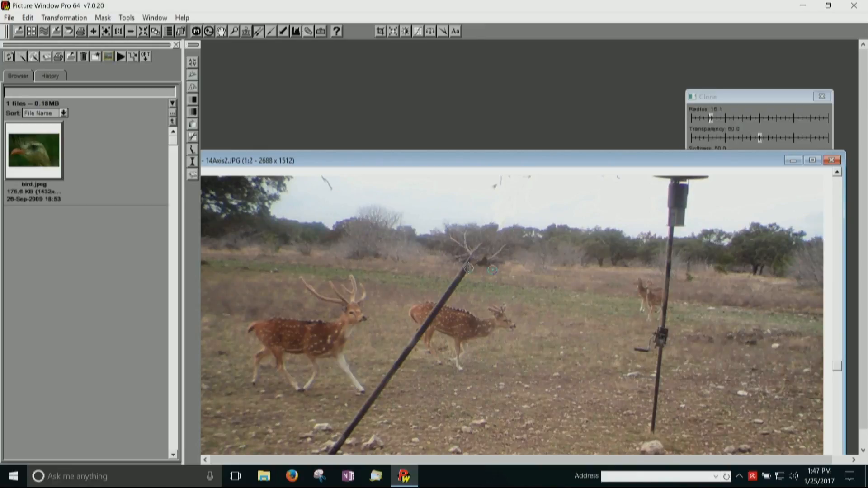
mouse_move(469, 271)
mouse_down()
mouse_move(429, 323)
mouse_move(439, 298)
mouse_move(403, 361)
mouse_move(410, 324)
mouse_move(387, 379)
mouse_up()
right_click(381, 388)
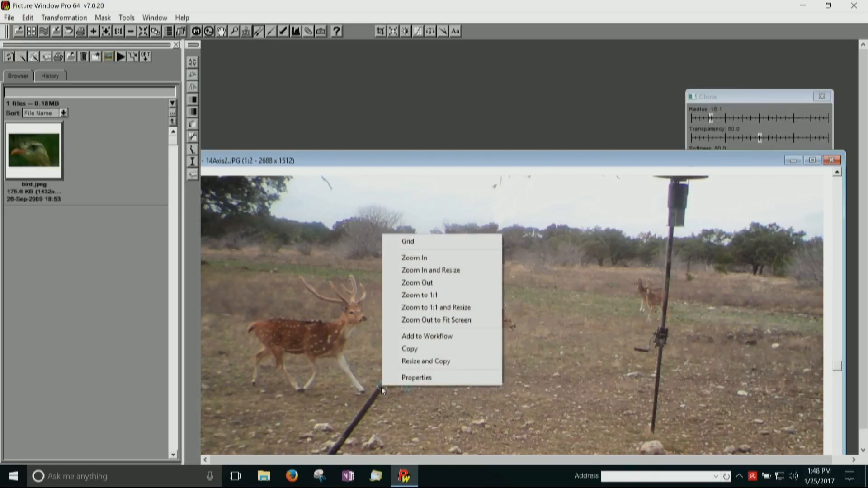
click(411, 396)
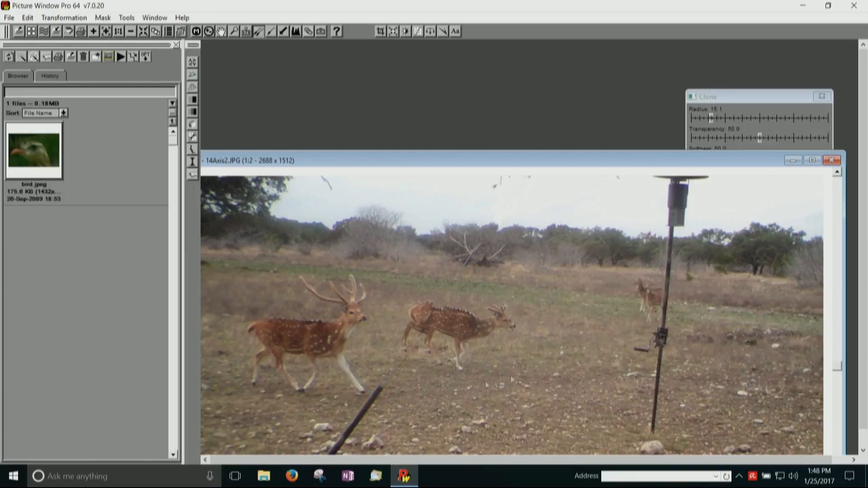
right_click(410, 398)
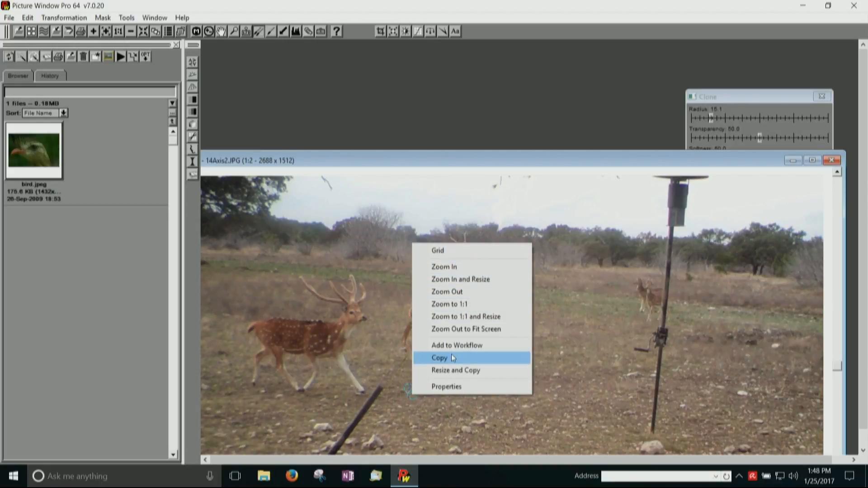
click(569, 287)
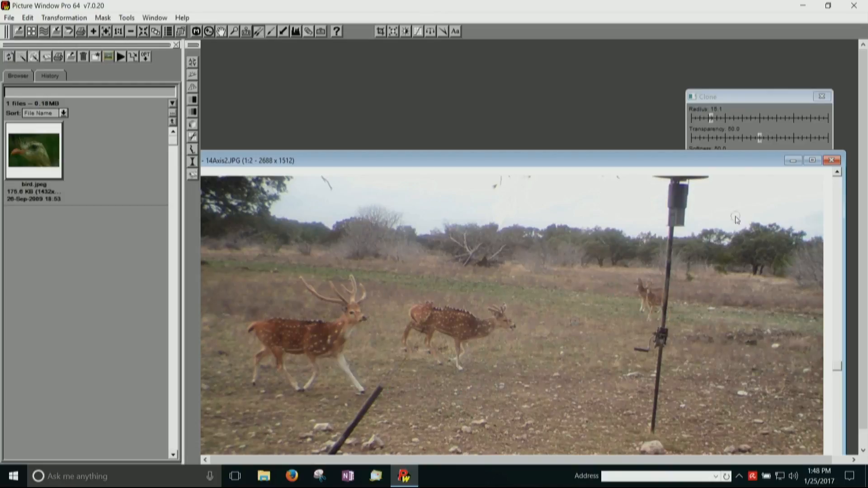
Step: Sample the ground beside the remaining lower part of the diagonal pole and clone it over that section
click(817, 97)
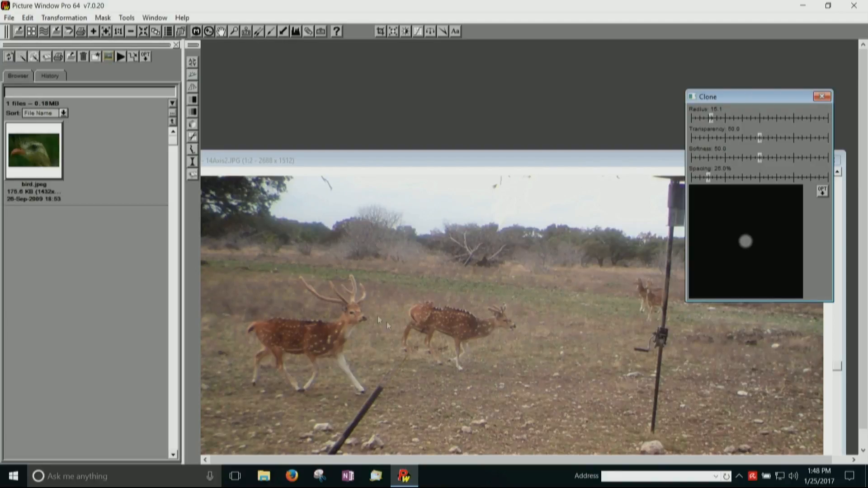
click(419, 390)
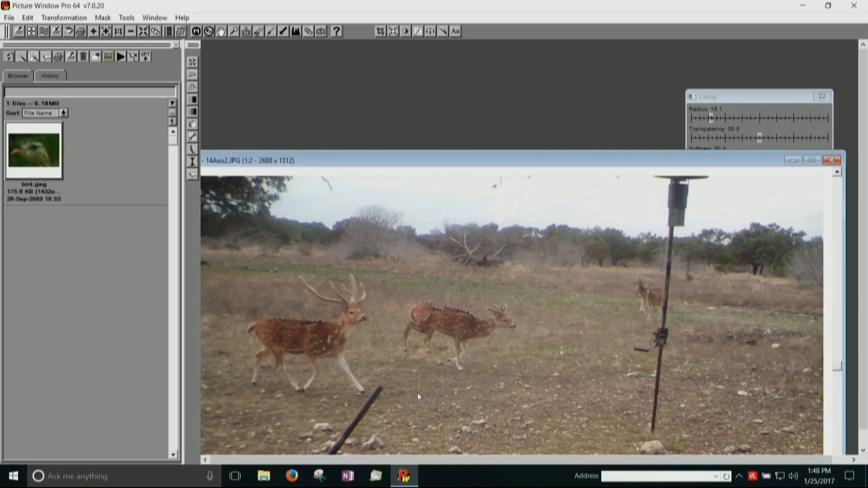
click(779, 109)
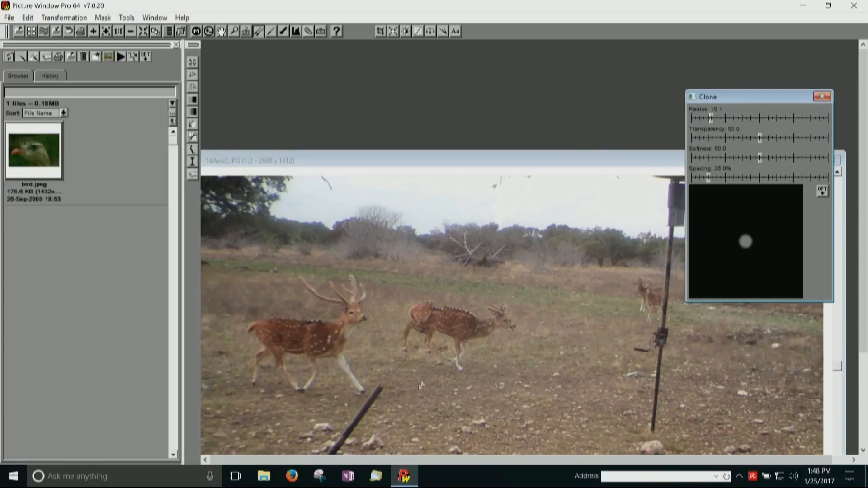
click(402, 392)
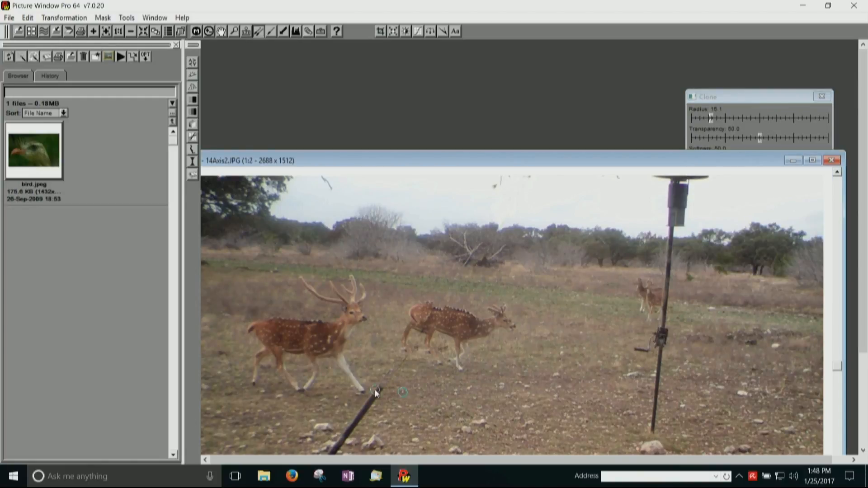
mouse_move(380, 390)
mouse_down()
mouse_move(365, 419)
mouse_move(375, 409)
mouse_move(334, 451)
mouse_up()
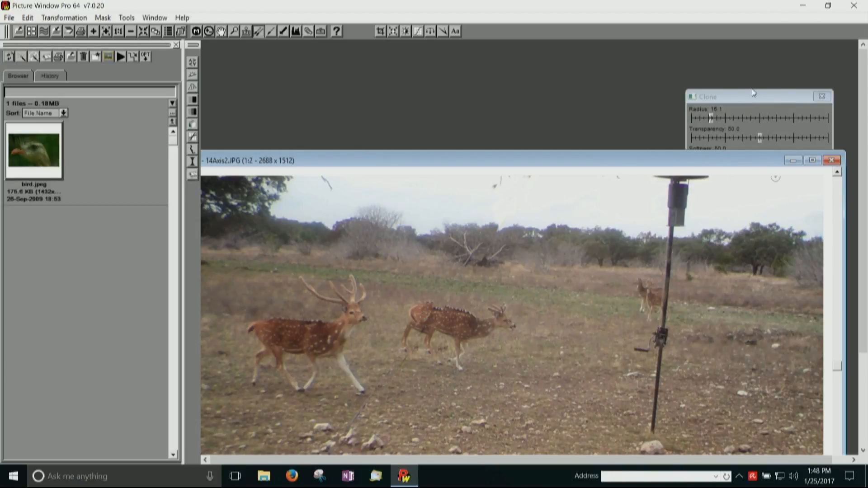
Step: Restart the Clone tool, raise its radius slightly, and clone nearby grass over the second deer until it is fully covered
click(821, 96)
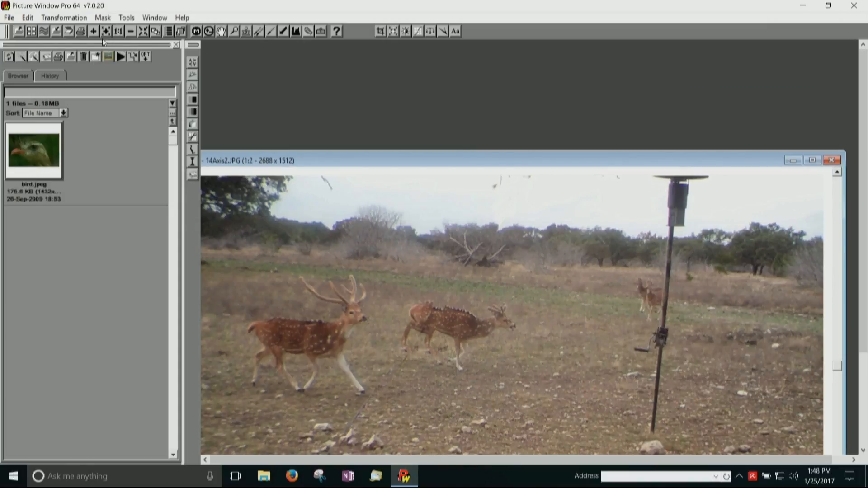
click(258, 32)
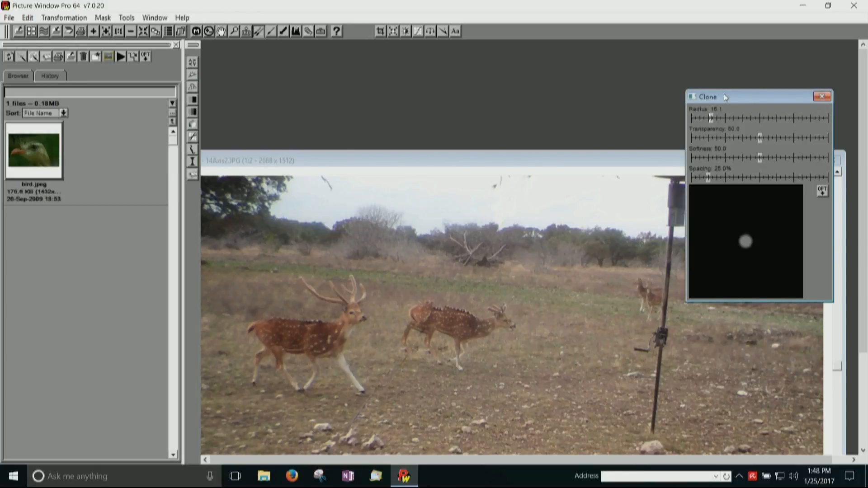
drag(724, 93, 643, 77)
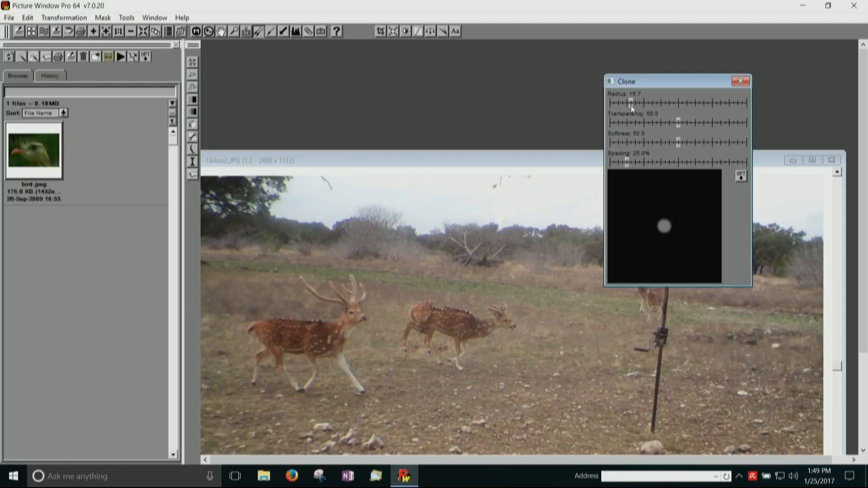
click(564, 327)
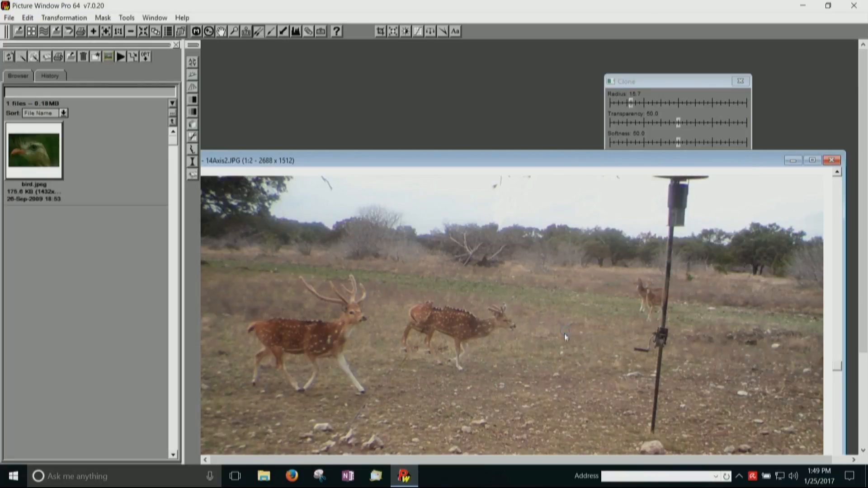
mouse_move(505, 314)
mouse_down()
mouse_move(490, 339)
mouse_move(509, 308)
mouse_move(511, 329)
mouse_move(494, 309)
mouse_move(503, 303)
mouse_move(486, 324)
mouse_move(495, 341)
mouse_move(481, 357)
mouse_move(468, 326)
mouse_move(465, 364)
mouse_move(461, 315)
mouse_move(451, 371)
mouse_move(456, 315)
mouse_move(463, 375)
mouse_move(467, 330)
mouse_move(484, 314)
mouse_move(475, 334)
mouse_move(462, 319)
mouse_move(423, 310)
mouse_move(550, 339)
mouse_move(466, 320)
mouse_up()
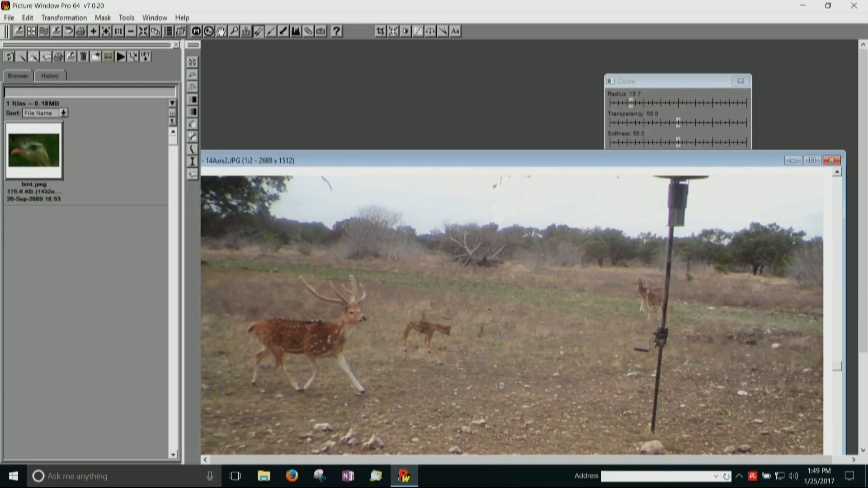
mouse_move(486, 332)
mouse_down()
mouse_move(509, 347)
mouse_move(476, 336)
mouse_up()
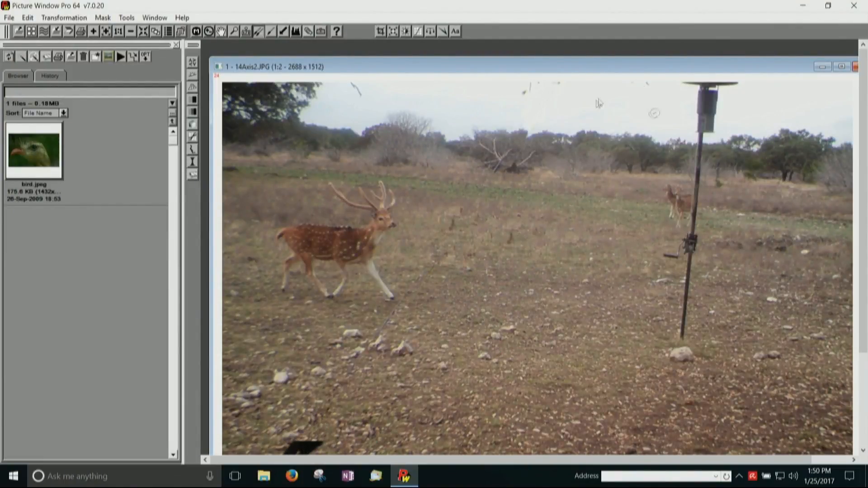
Step: Start Crop/Add Border on 14Axis2.JPG and set the proportions to 4x5, 8x10, 16x20, 20x25
drag(654, 70, 595, 66)
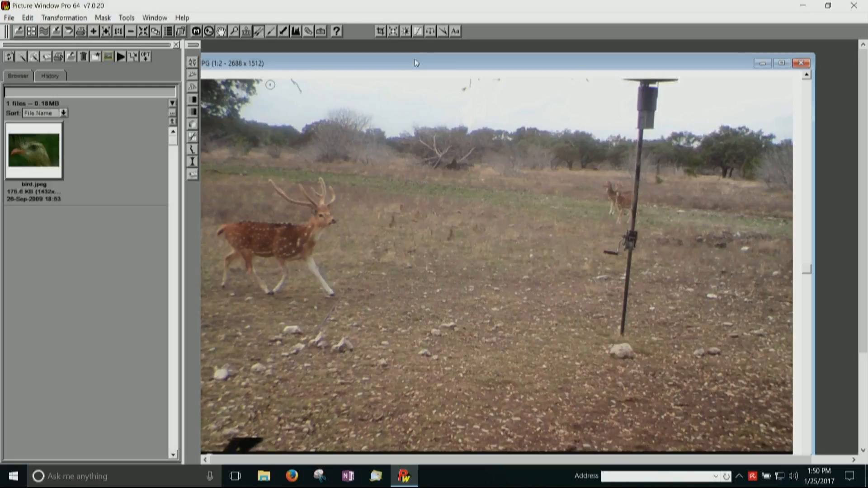
drag(414, 59, 498, 60)
click(80, 20)
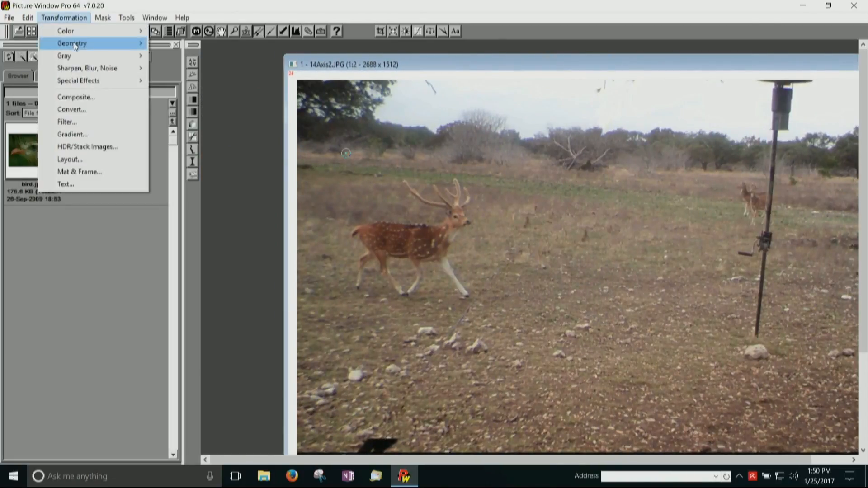
mouse_move(74, 42)
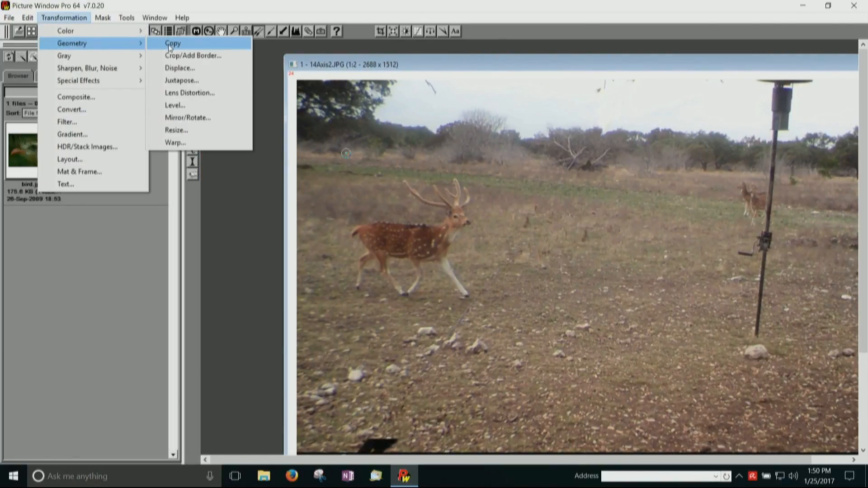
click(172, 57)
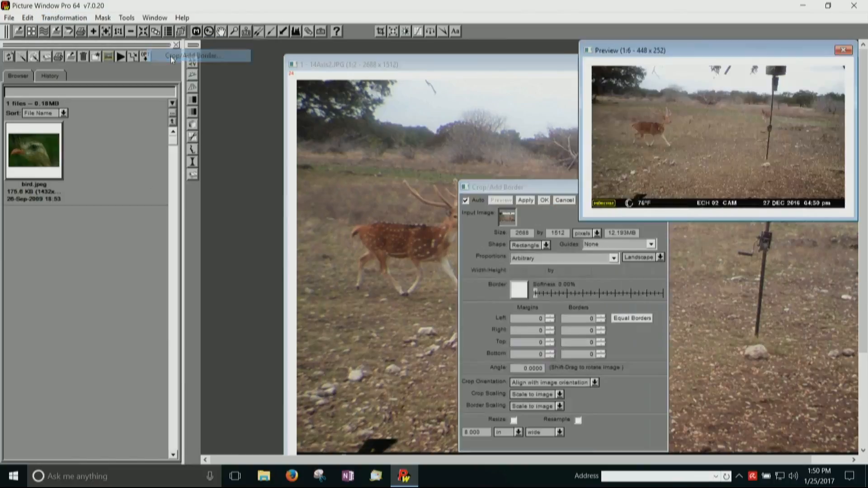
drag(538, 188, 668, 140)
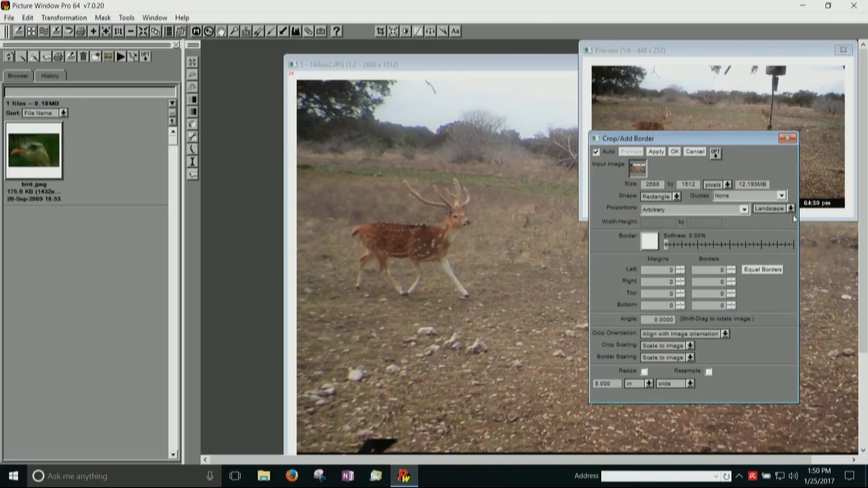
click(744, 211)
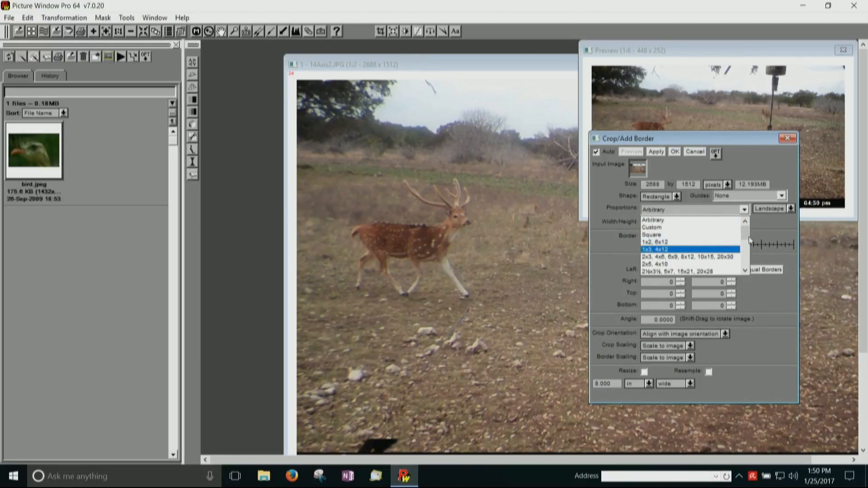
drag(746, 237, 745, 248)
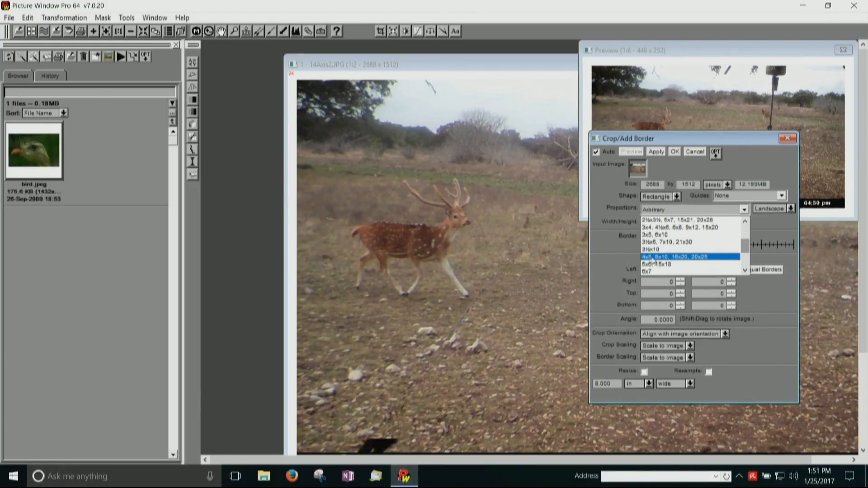
click(678, 257)
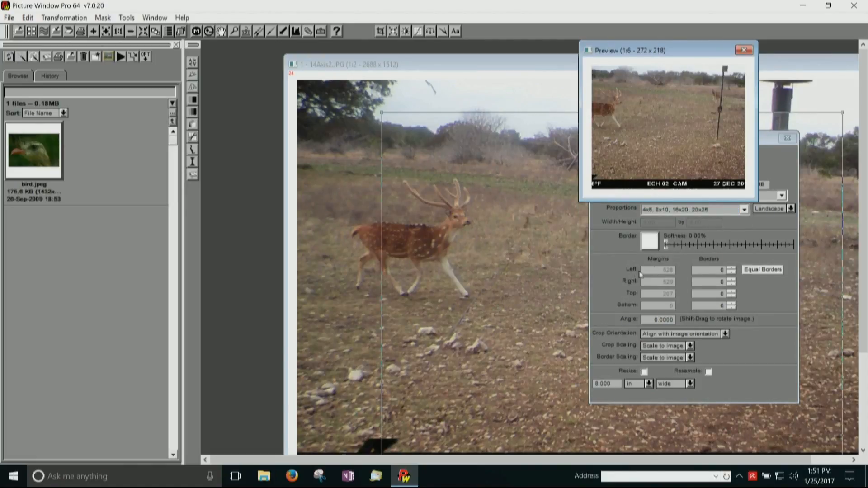
Step: Fit the crop frame around the large deer, excluding the upright pole and caption strip, at about 1426 x 1141 pixels, and apply the crop
drag(510, 137, 427, 114)
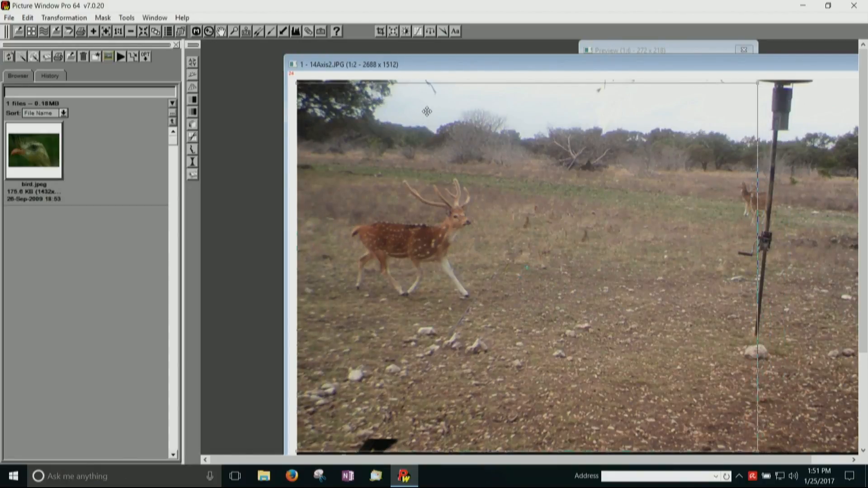
drag(761, 297, 727, 297)
drag(625, 318, 623, 280)
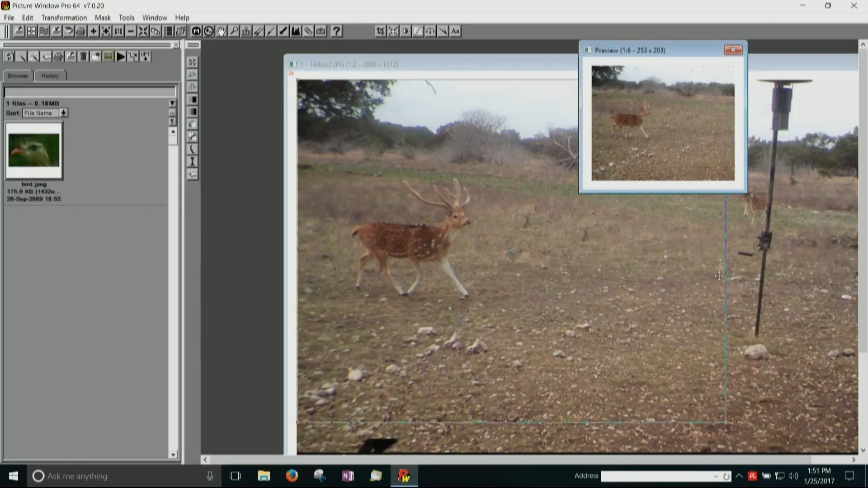
drag(726, 273, 698, 280)
mouse_move(546, 249)
mouse_down()
mouse_move(547, 228)
mouse_move(549, 238)
mouse_up()
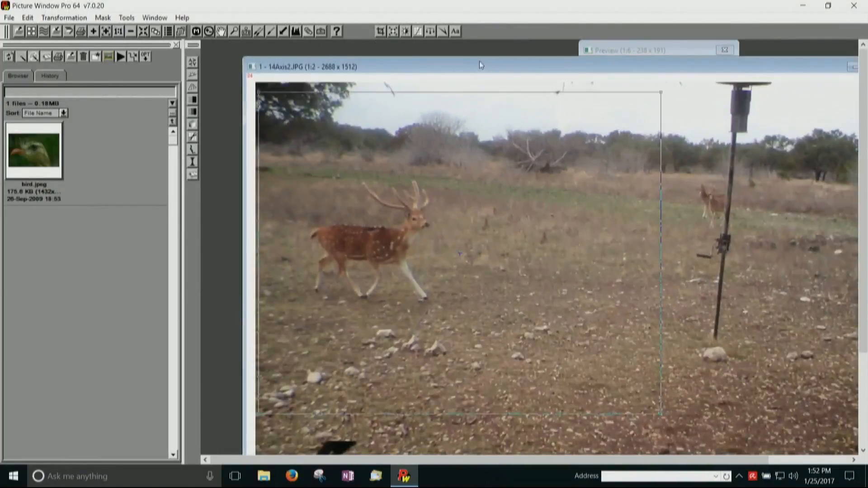
drag(479, 64, 487, 243)
click(683, 54)
mouse_move(683, 54)
mouse_down()
mouse_move(450, 100)
mouse_move(473, 108)
mouse_up()
click(674, 152)
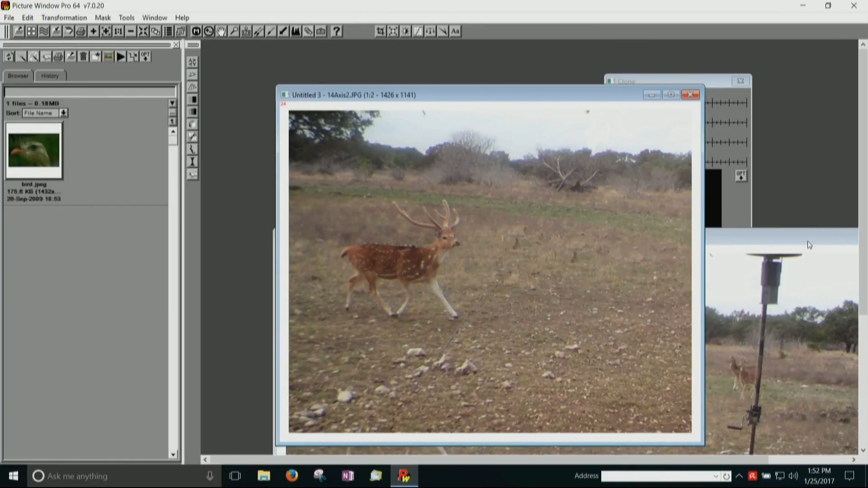
Step: Close the Clone tool and make the cropped deer image active again
click(788, 244)
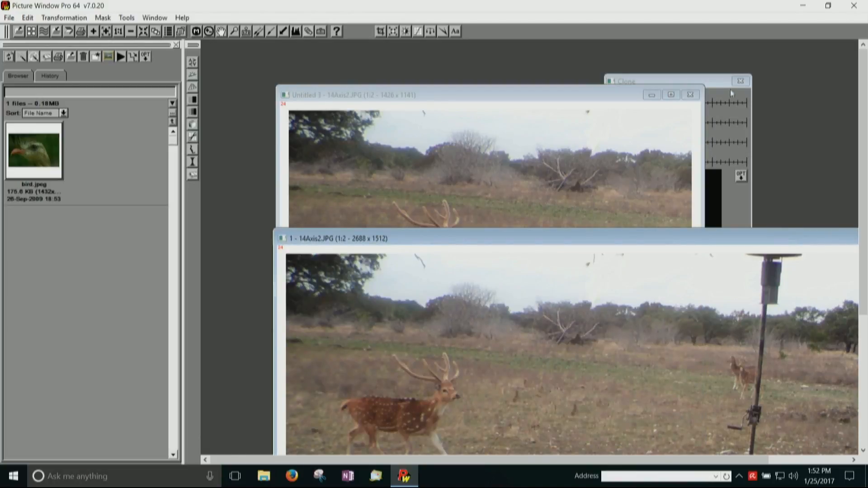
click(739, 83)
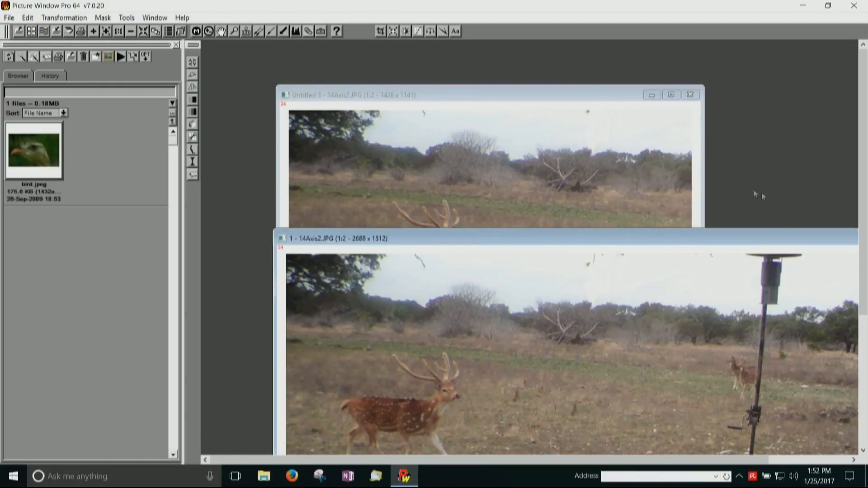
click(601, 97)
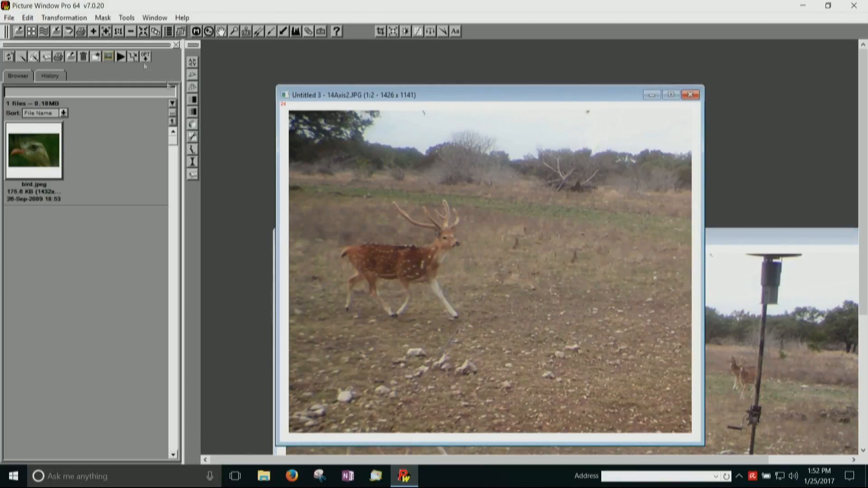
Step: Start the Level transformation on the cropped image and raise the level line's left end to the field's far edge
click(57, 18)
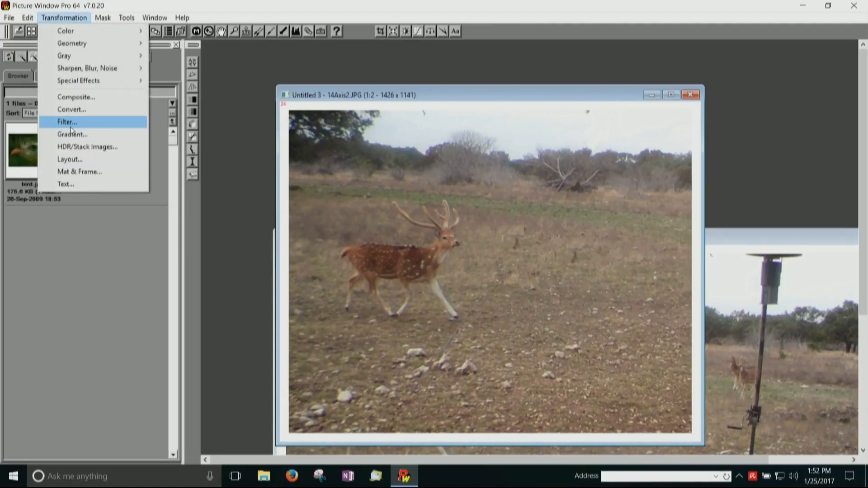
mouse_move(80, 43)
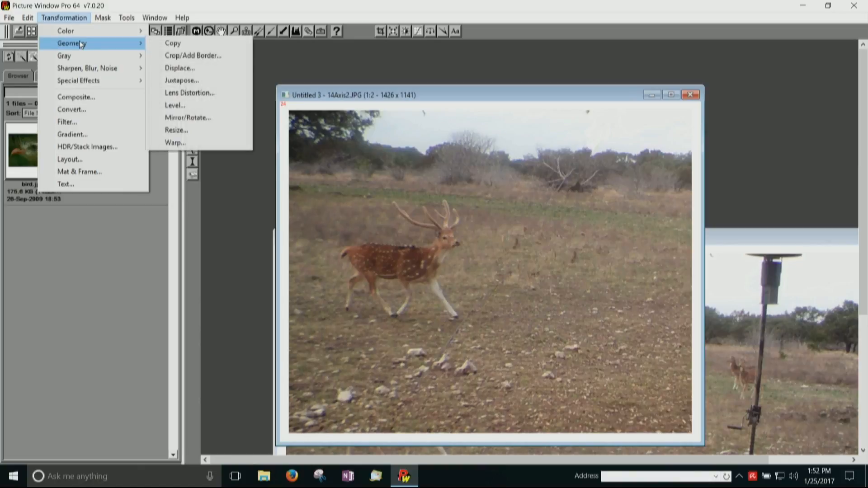
click(169, 106)
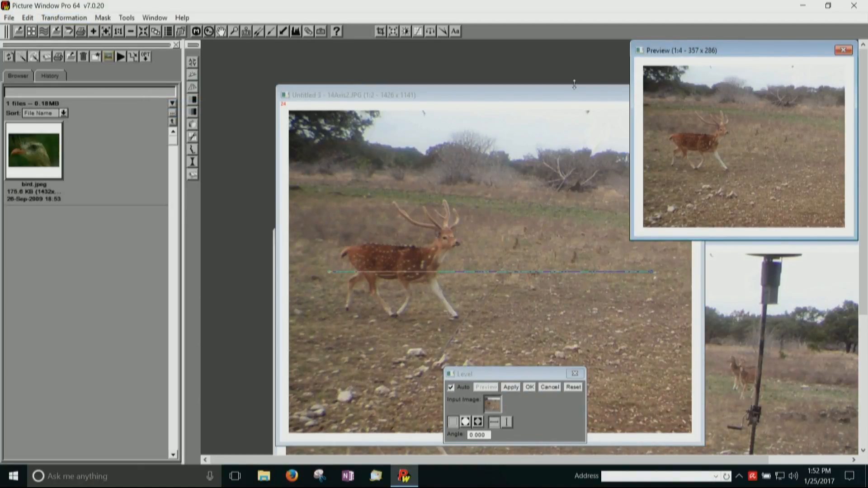
drag(571, 99, 506, 76)
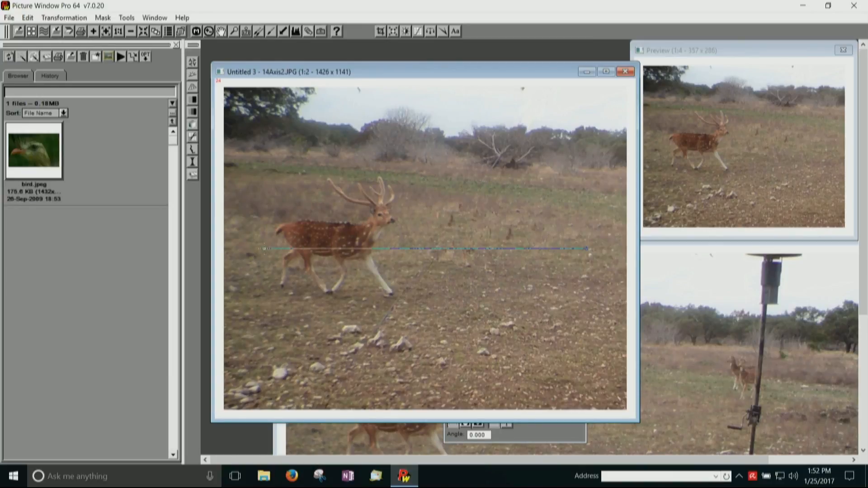
drag(264, 249, 265, 156)
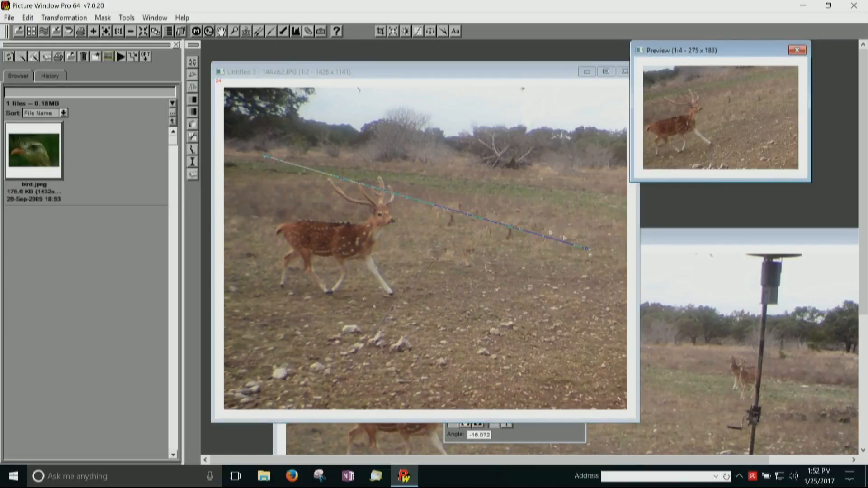
click(591, 251)
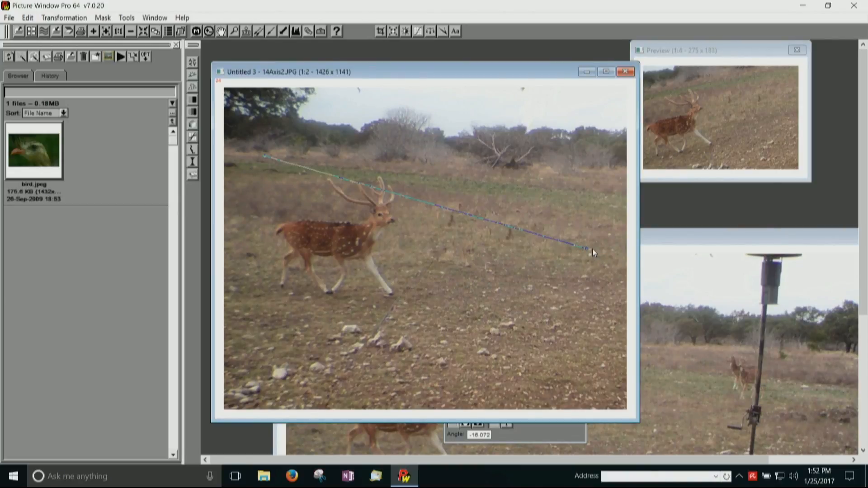
Step: Move the level line's right end up to the green strip at the image edge, for an angle of about -6.07, and apply the leveling
drag(587, 248, 635, 195)
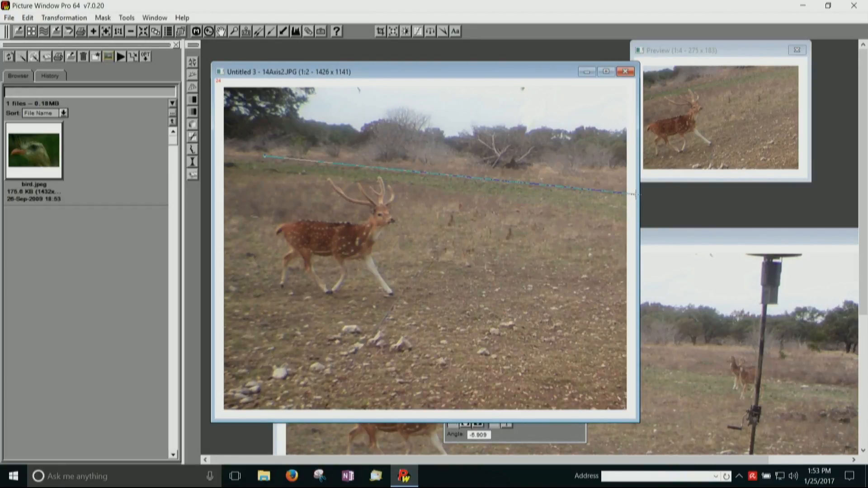
drag(635, 195, 628, 194)
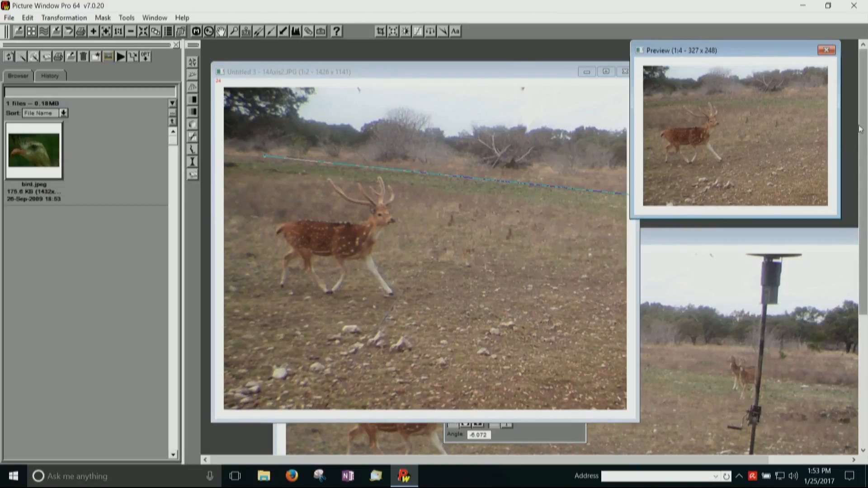
drag(796, 50, 702, 145)
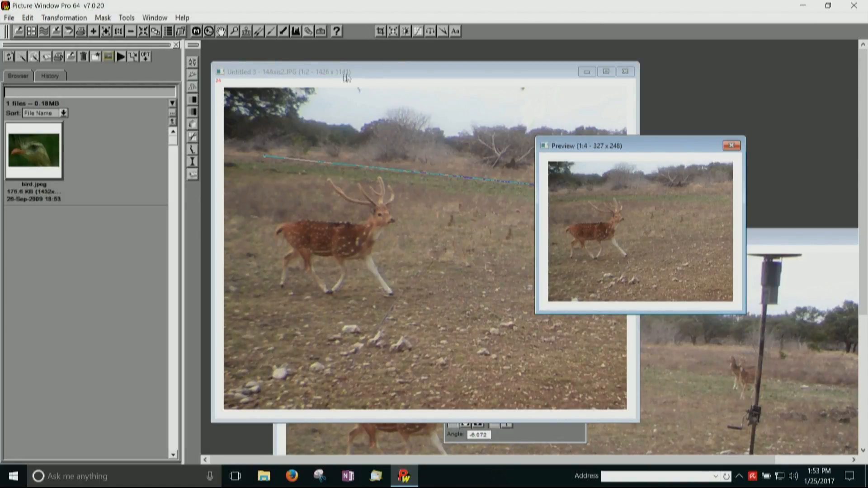
drag(352, 73, 234, 76)
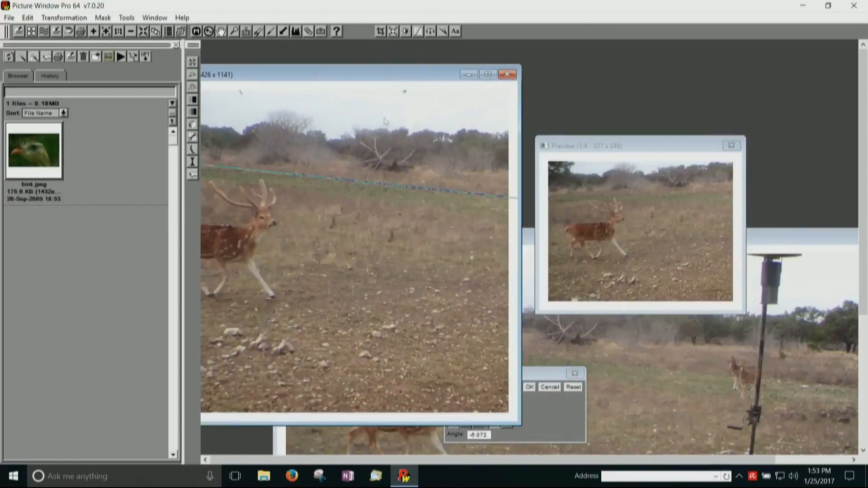
click(530, 388)
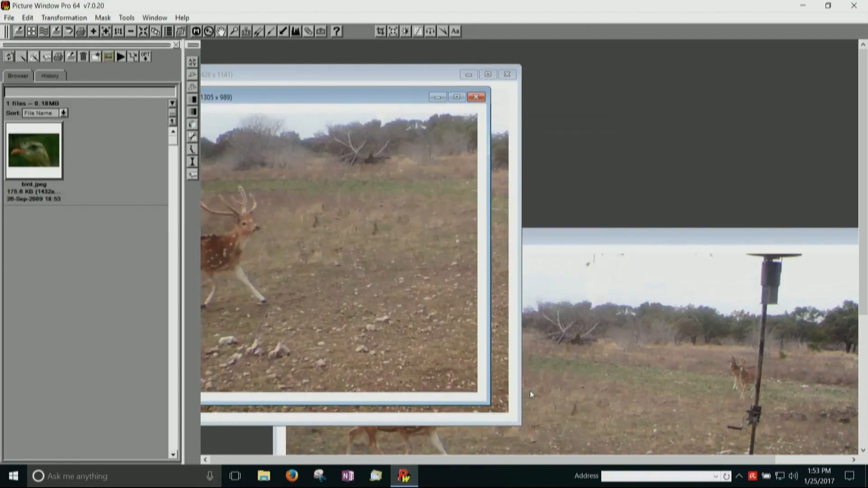
Step: Set the leveled image apart and close the unleveled crop without saving it
drag(323, 100, 758, 89)
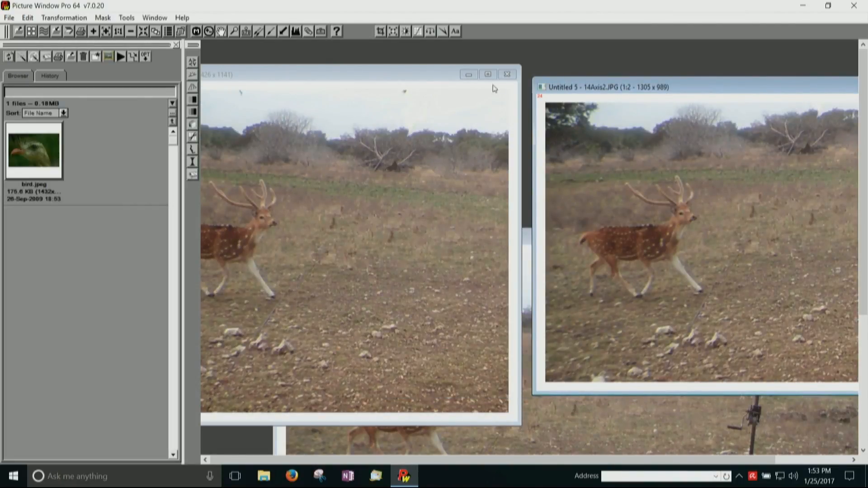
click(507, 75)
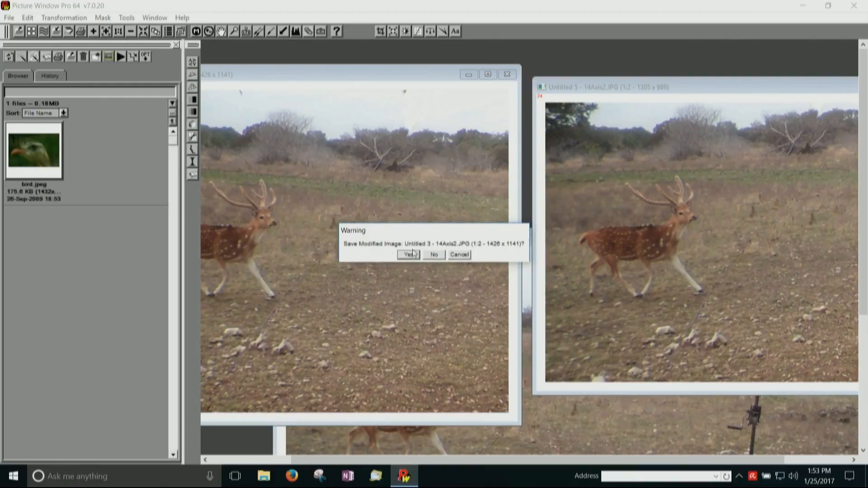
click(437, 255)
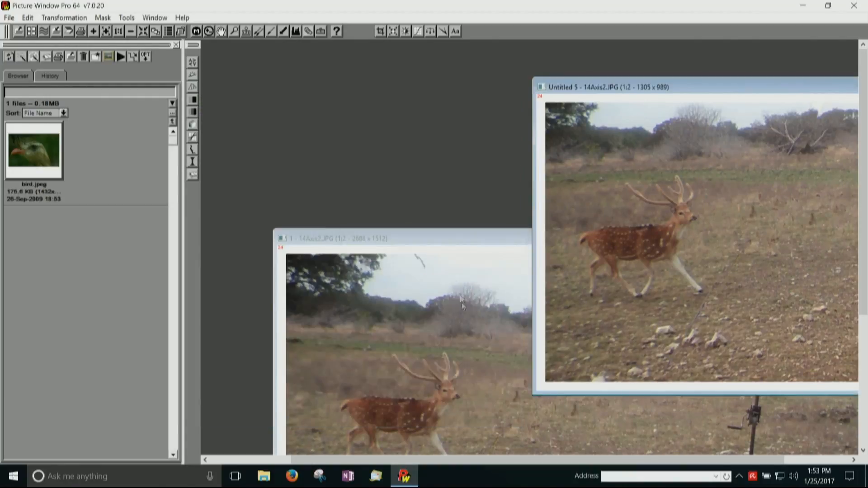
Step: Bring the original 14Axis2.JPG forward, zoom it out to 1:3, and place the leveled crop beside it for comparison
click(459, 244)
drag(672, 247, 560, 91)
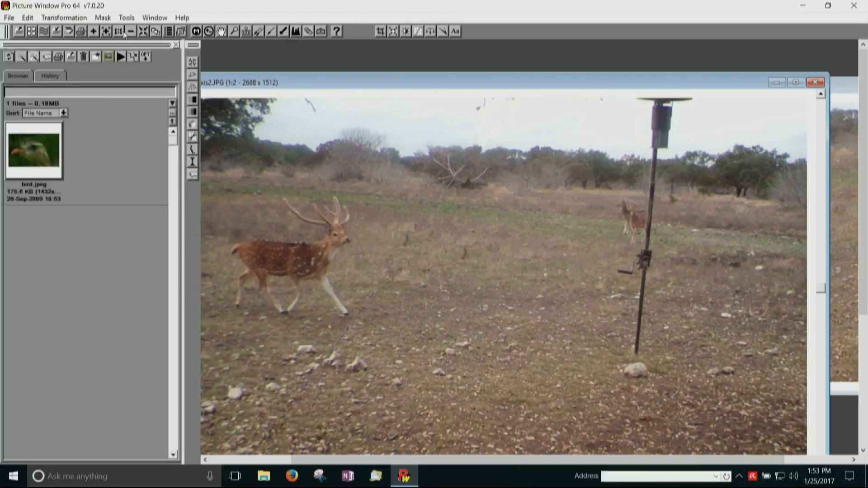
click(142, 31)
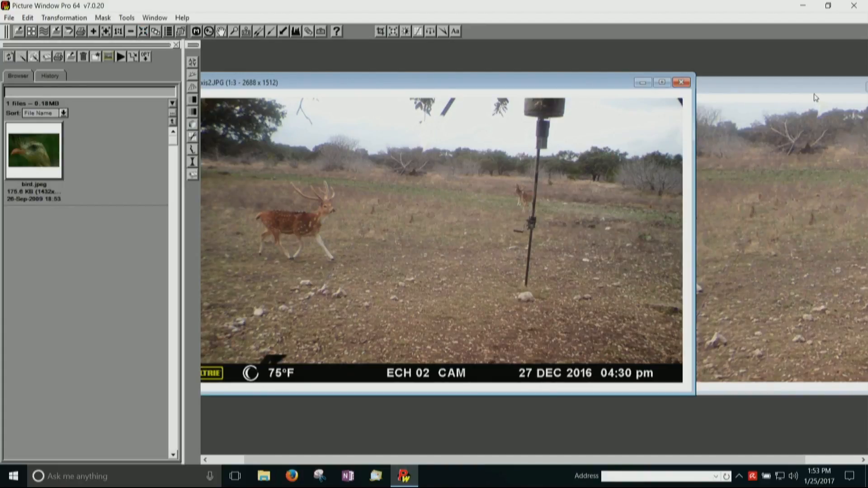
drag(814, 93, 639, 73)
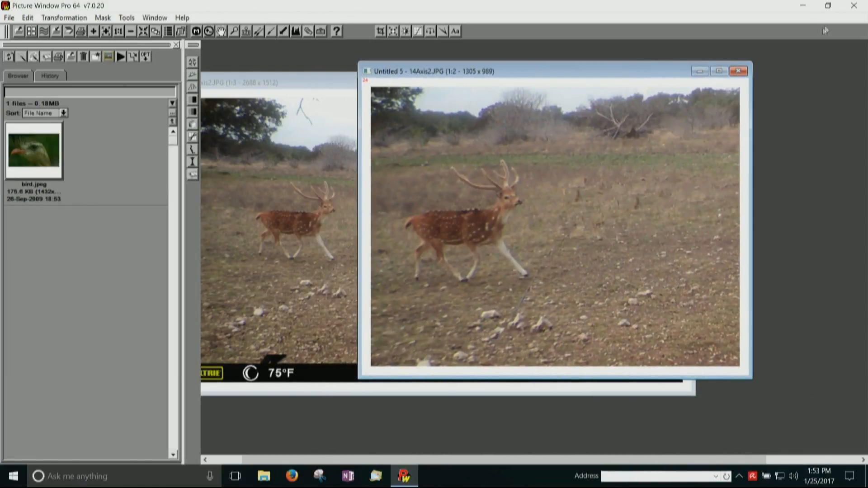
Step: Close the leveled crop and exit Picture Window Pro without saving either modified image
click(739, 71)
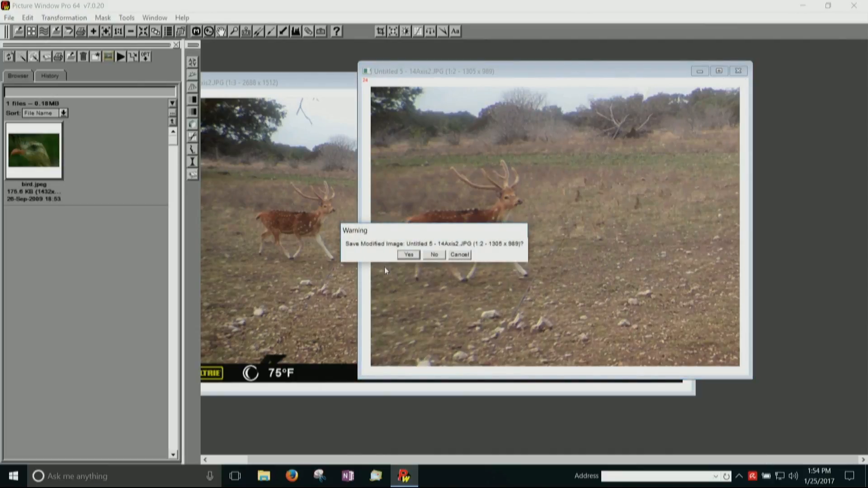
click(437, 256)
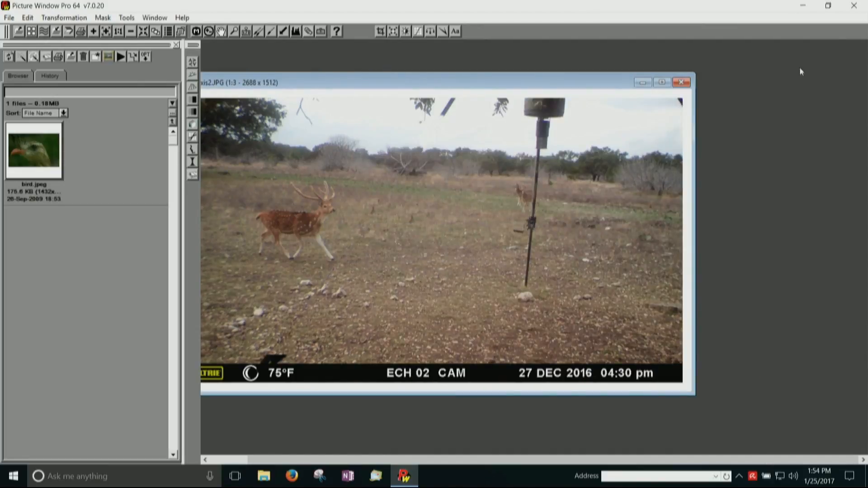
click(854, 6)
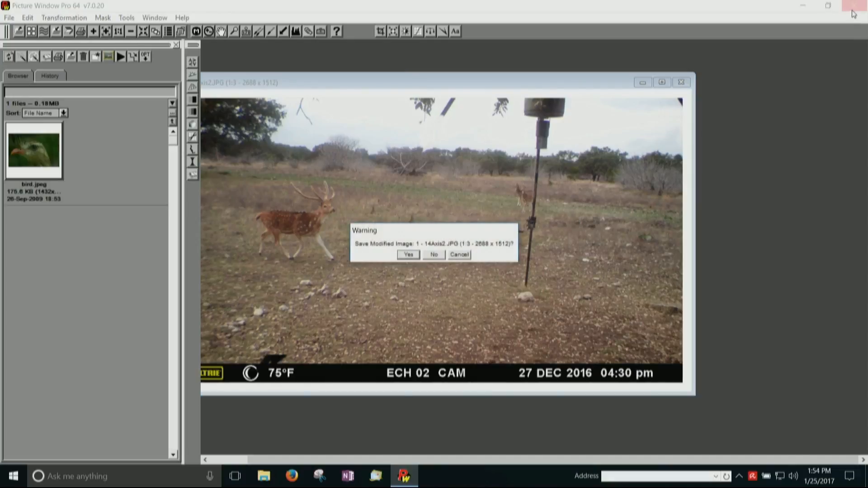
click(439, 258)
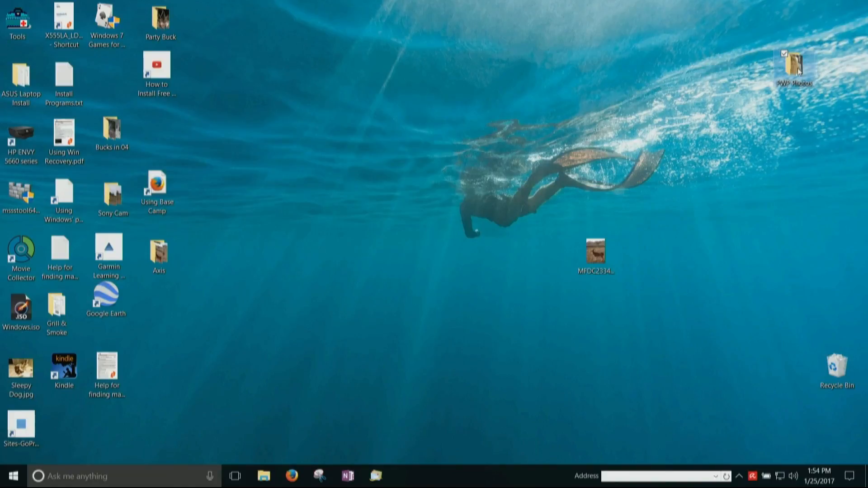
Step: Open the PWP Photos folder on the desktop and launch its Digital Light & Color internet shortcut
drag(799, 69, 797, 72)
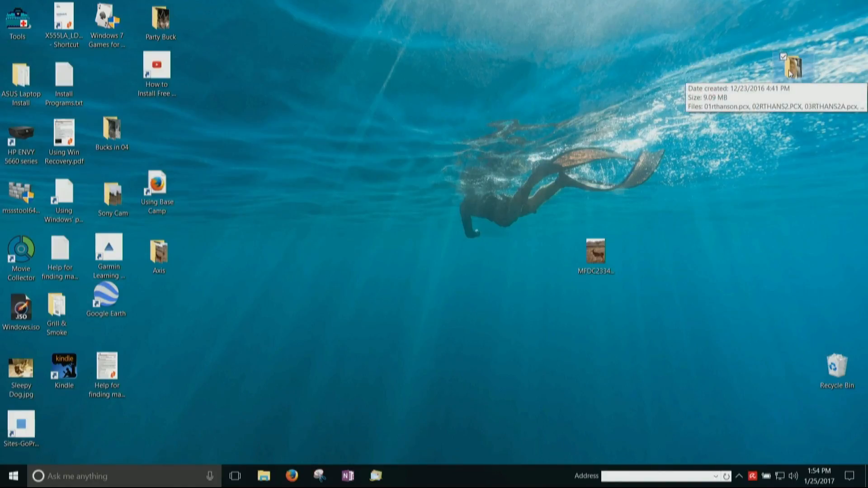
double_click(790, 72)
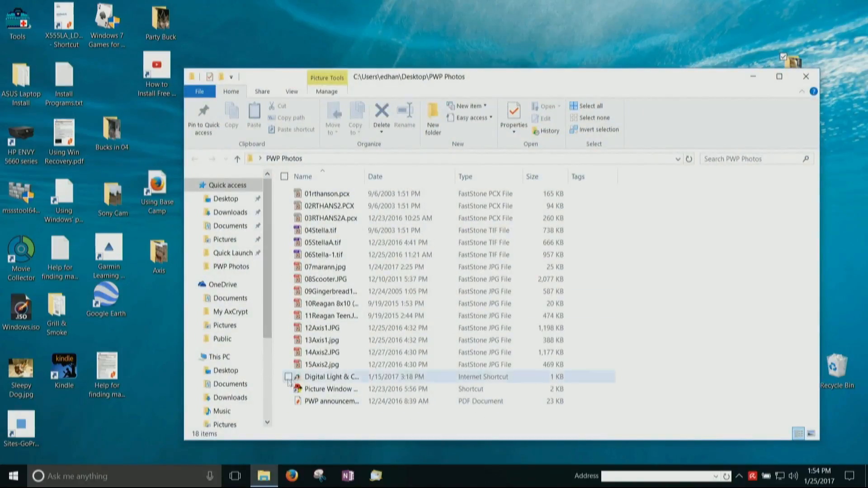
click(353, 377)
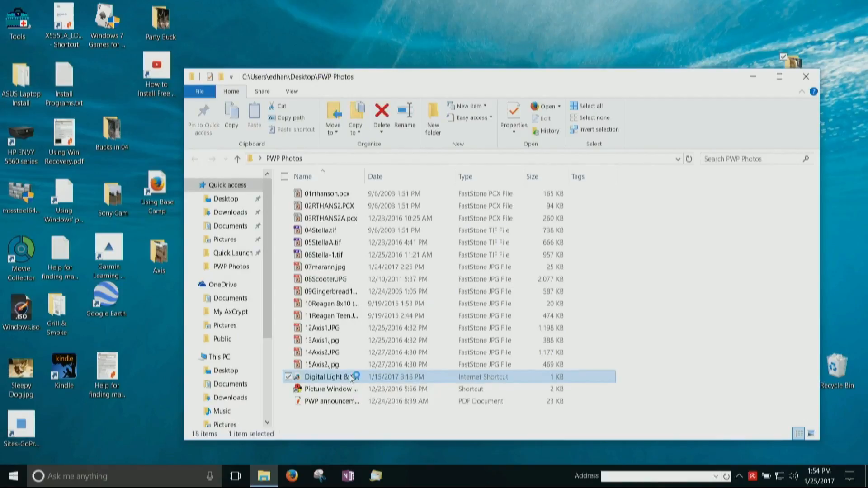
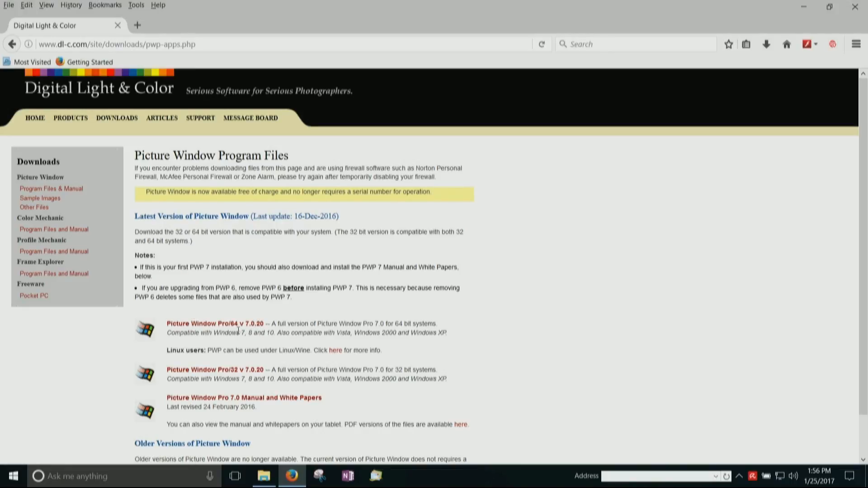
Step: Examine the Picture Window program downloads and upgrade notes, and close the browser and the PWP Photos folder
click(236, 369)
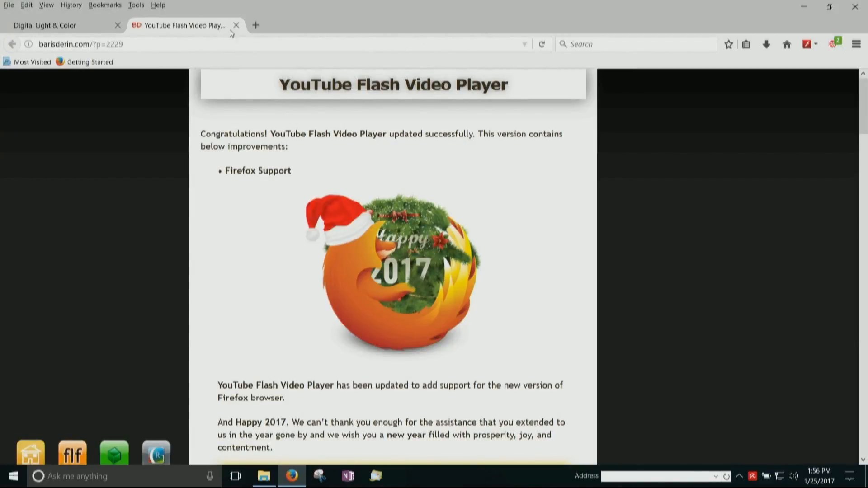
click(236, 25)
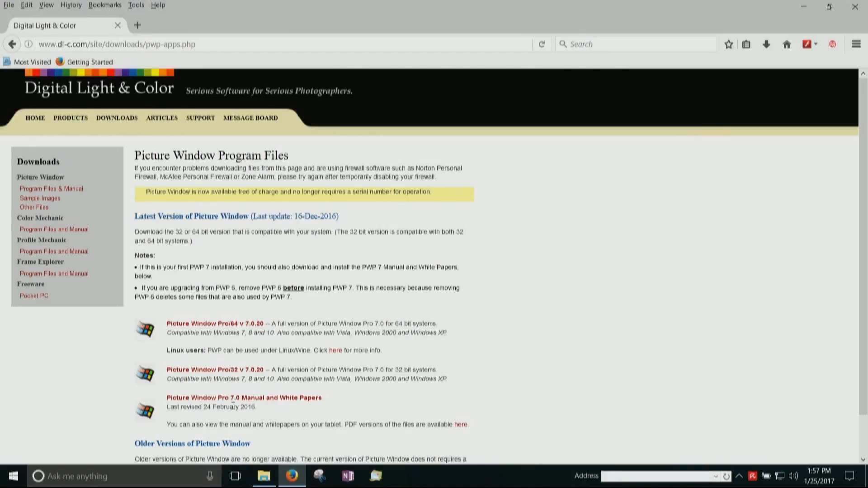
click(243, 326)
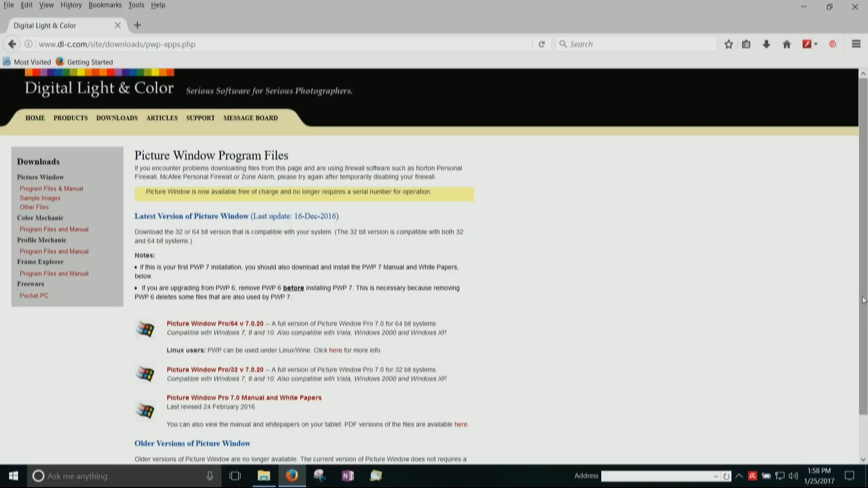
scroll(866, 320, down, 2)
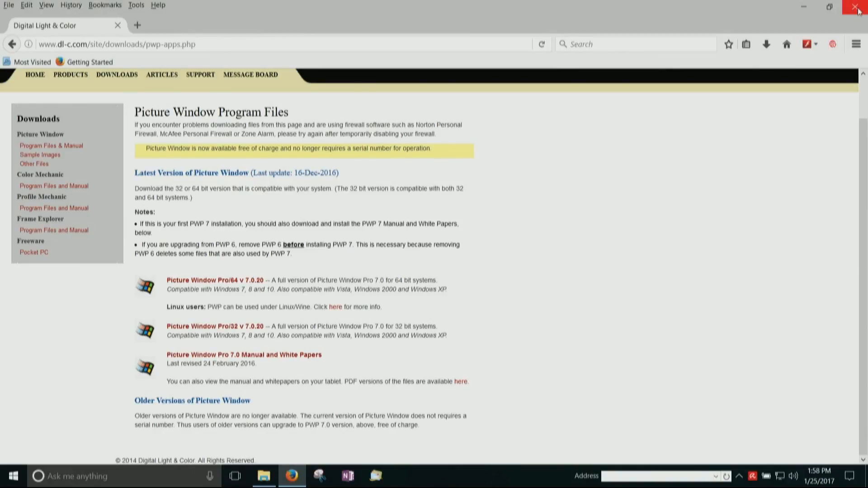
click(855, 7)
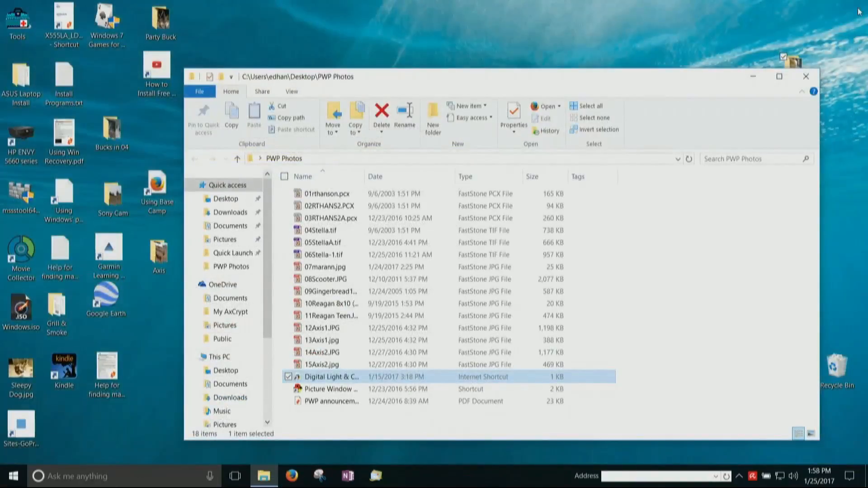
click(803, 79)
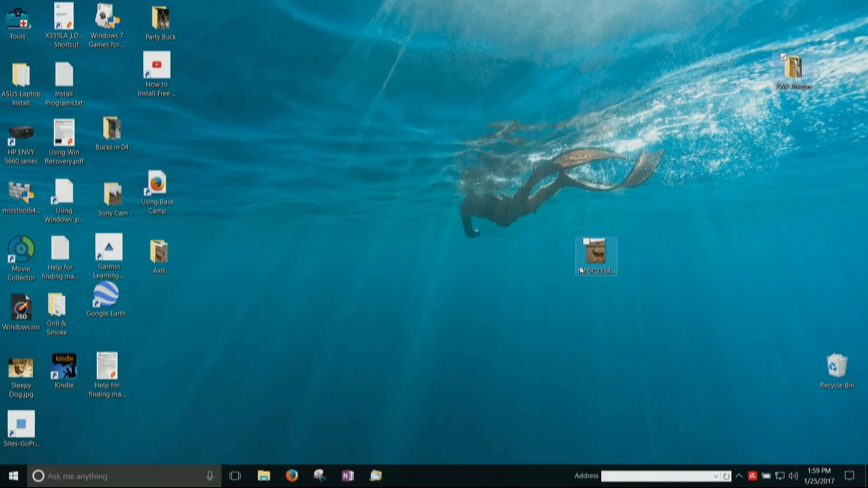
Step: Open a File Explorer window and go to the red pix folder on the F: drive
mouse_move(585, 269)
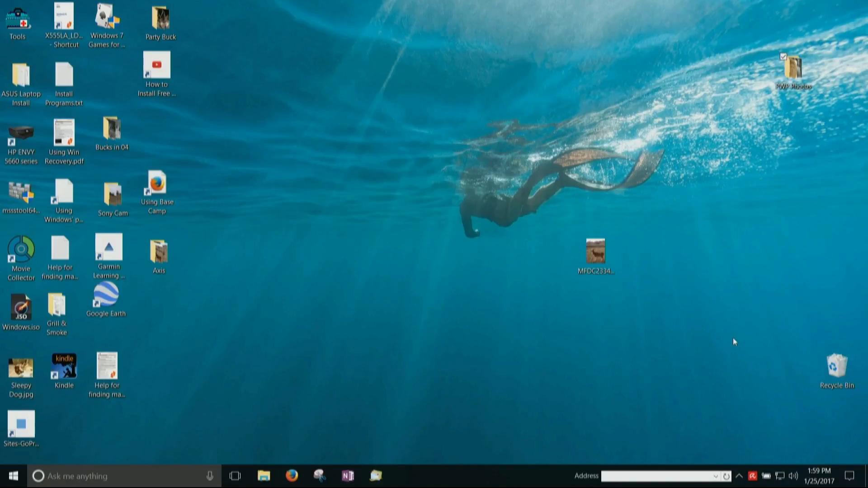
key(super+e)
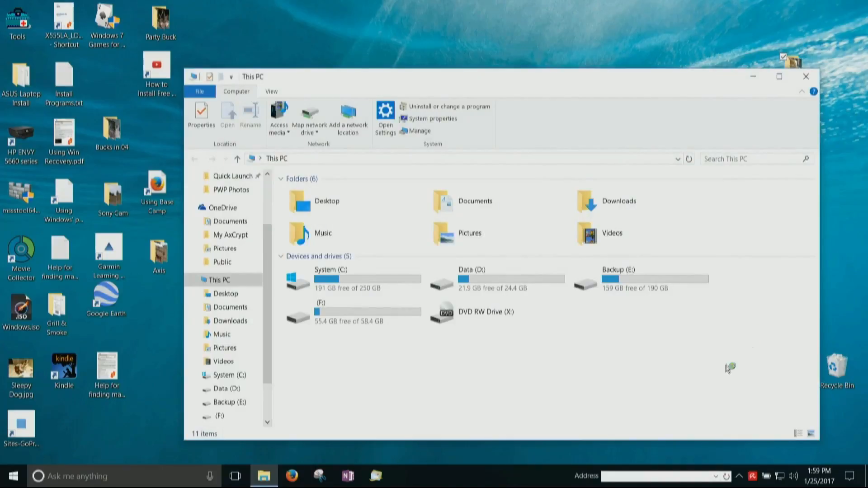
double_click(347, 313)
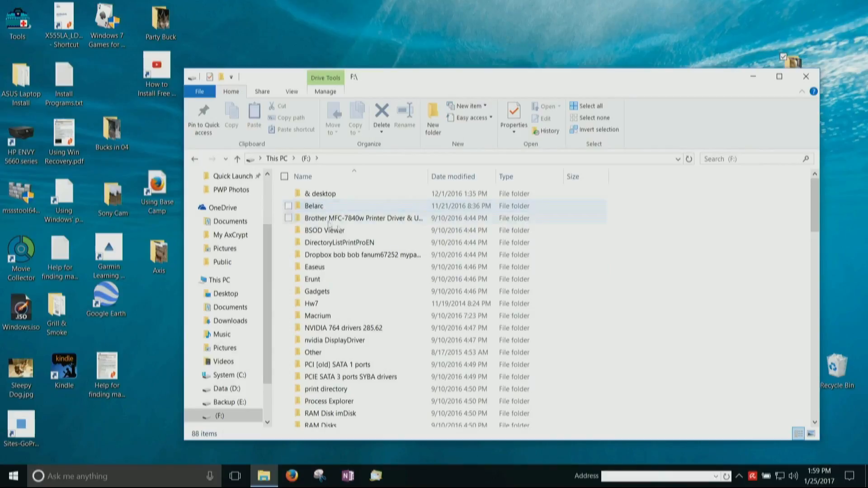
scroll(696, 224, down, 3)
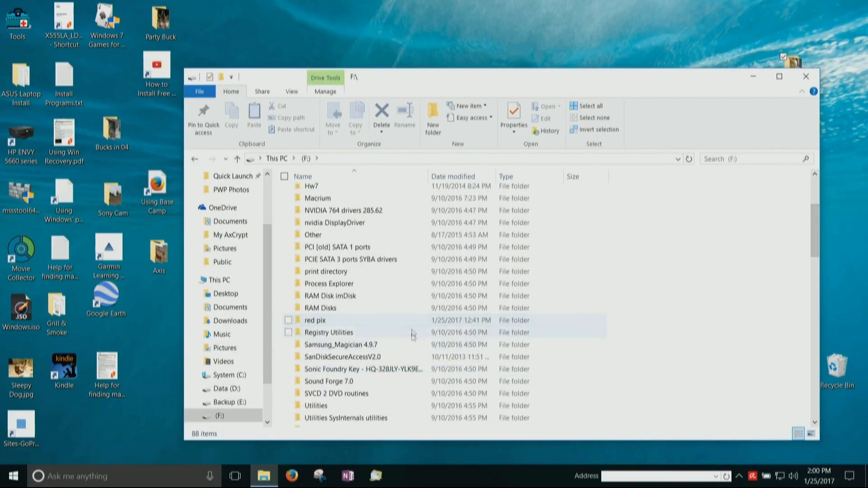
click(312, 322)
double_click(313, 323)
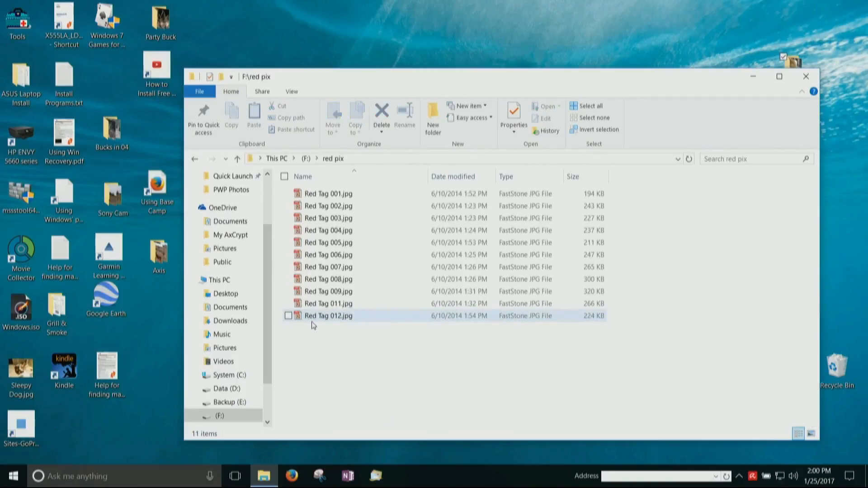
Step: View Red Tag 001.jpg and Red Tag 003.jpg full screen in the image viewer, and close the viewer
click(344, 195)
double_click(343, 195)
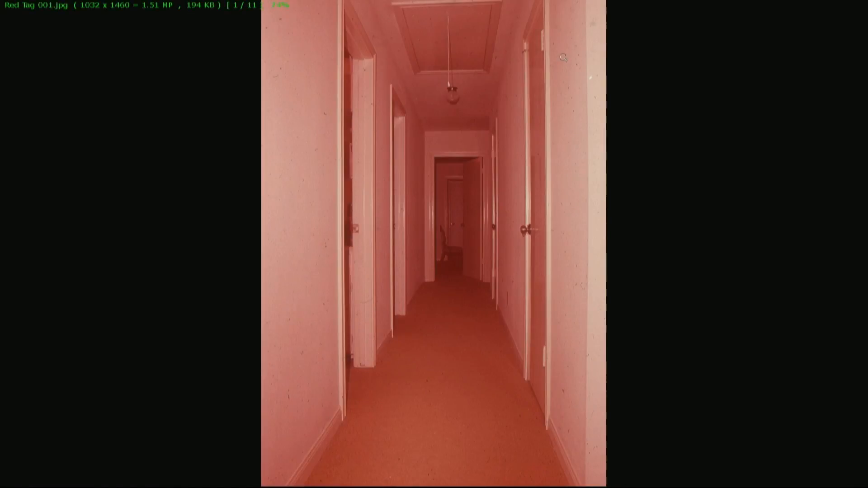
mouse_move(716, 2)
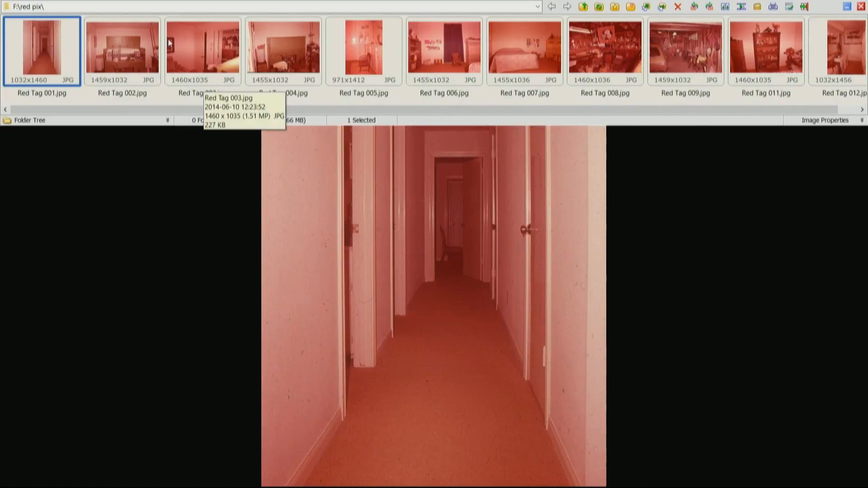
click(191, 45)
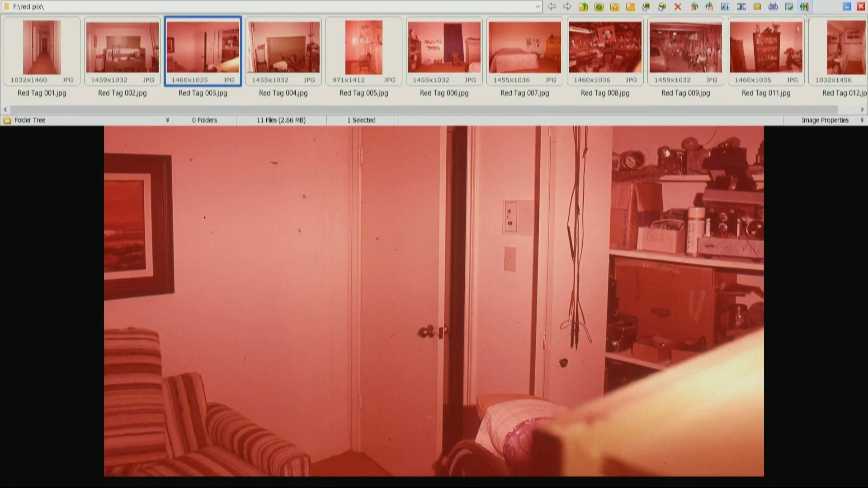
key(Return)
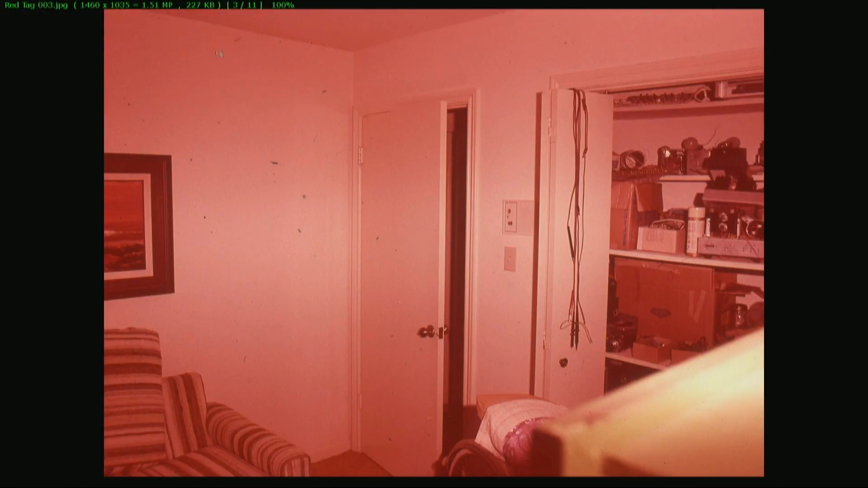
mouse_move(44, 7)
mouse_move(833, 8)
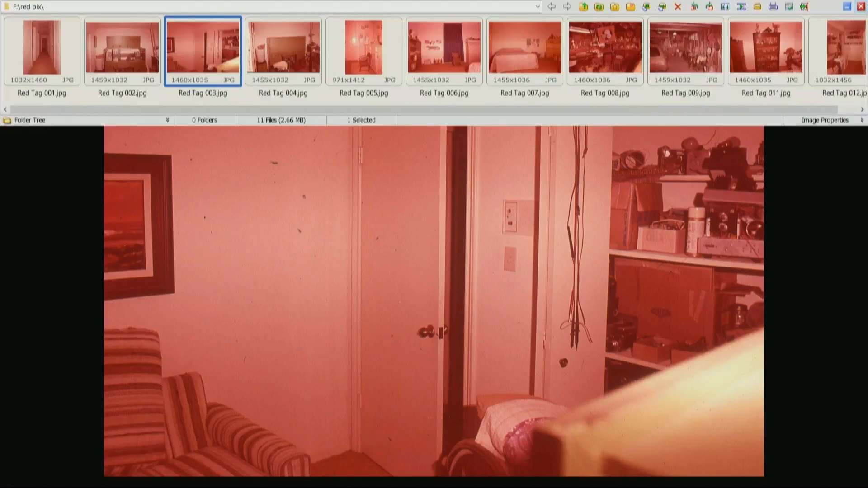
click(861, 7)
Step: Start Picture Window Pro from its shortcut in PWP Photos and arrange its window below the red pix file list
click(263, 475)
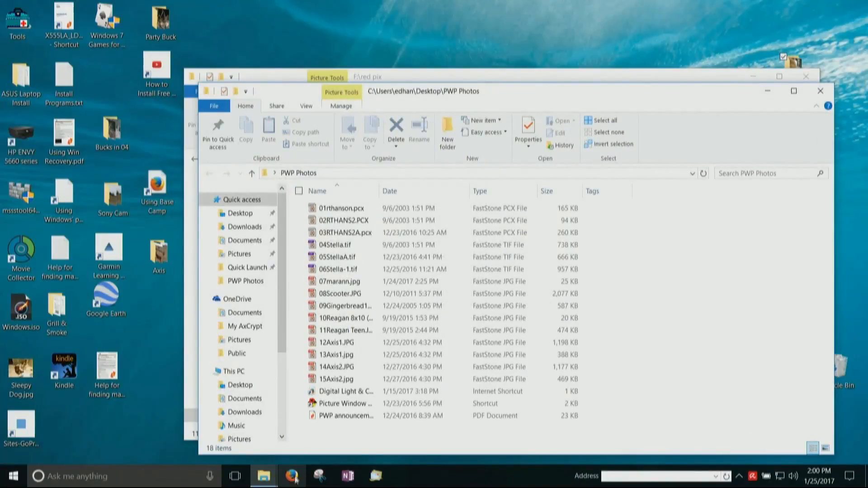
double_click(349, 404)
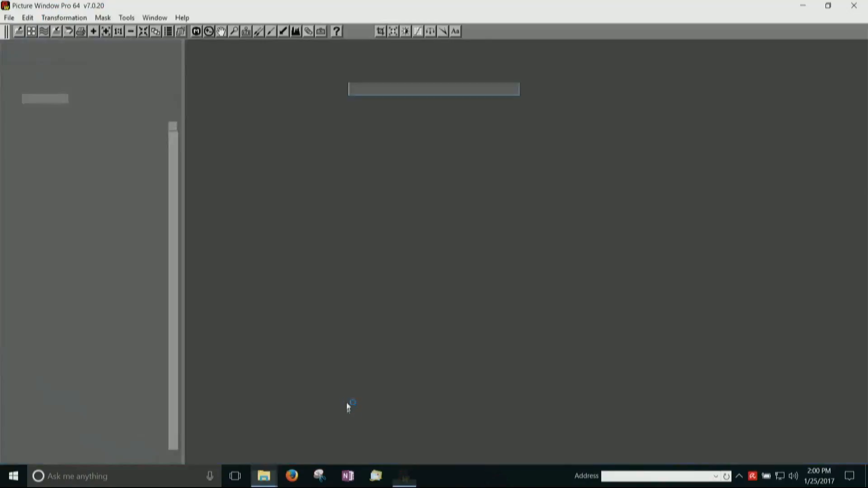
drag(712, 8, 669, 299)
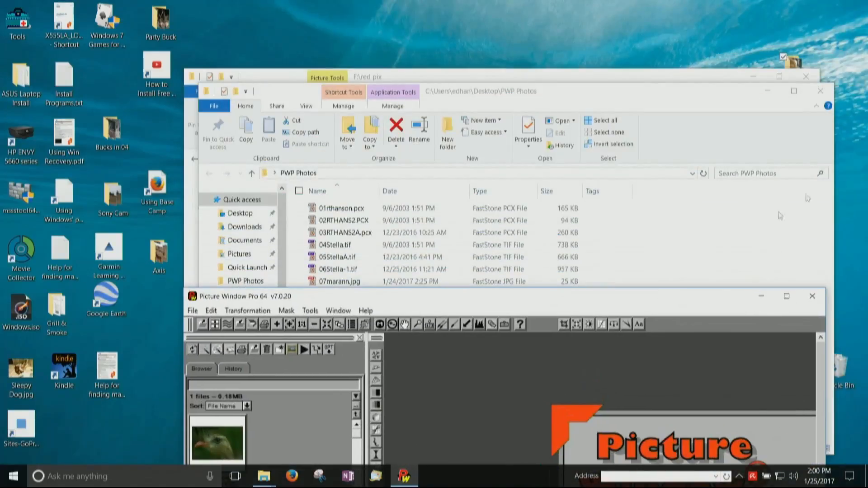
click(821, 92)
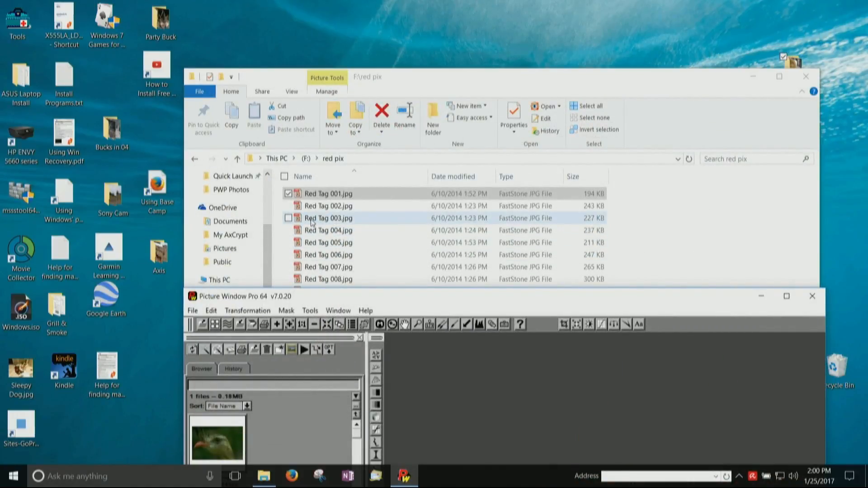
Step: Load Red Tag 003.jpg from red pix into Picture Window Pro, maximize the program, and move the image toward the workspace centre
drag(312, 222, 484, 420)
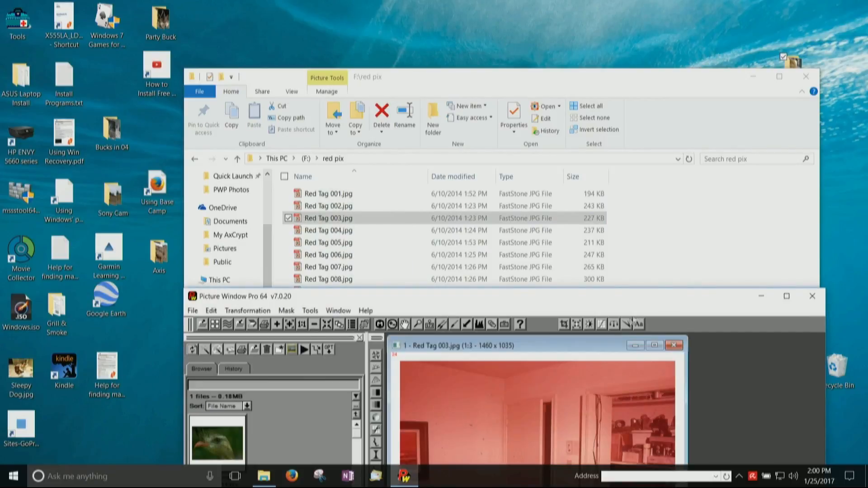
drag(675, 301, 646, 60)
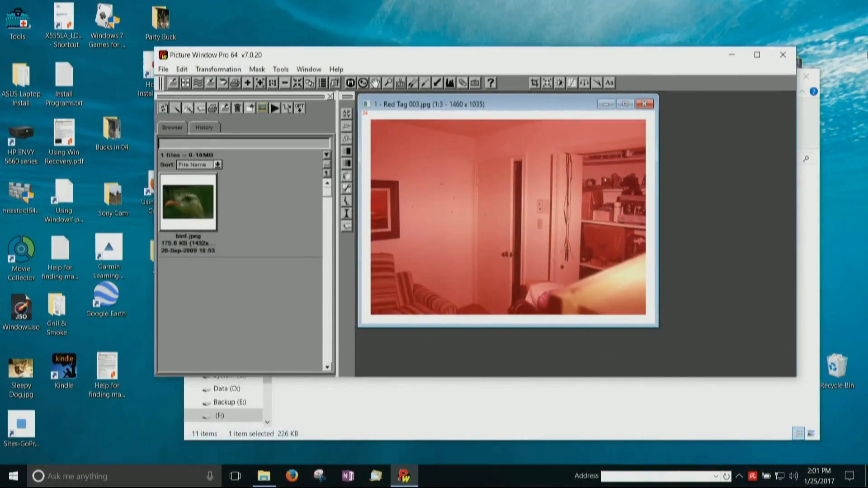
click(757, 55)
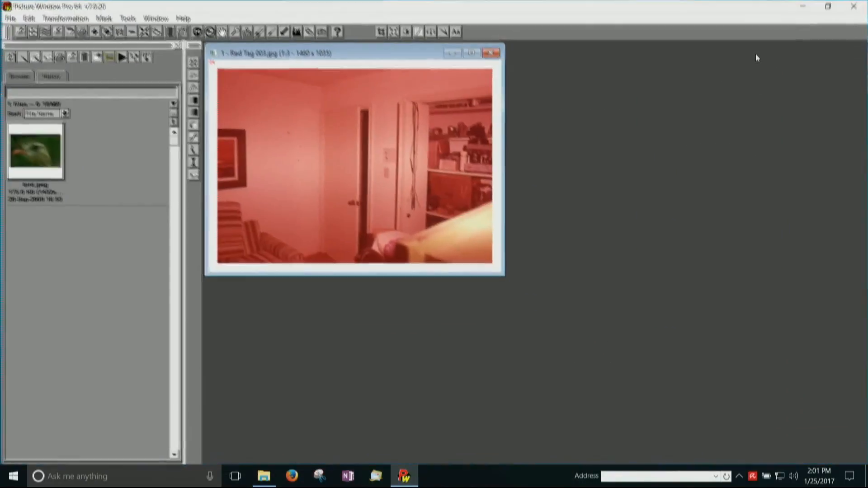
drag(408, 57, 455, 144)
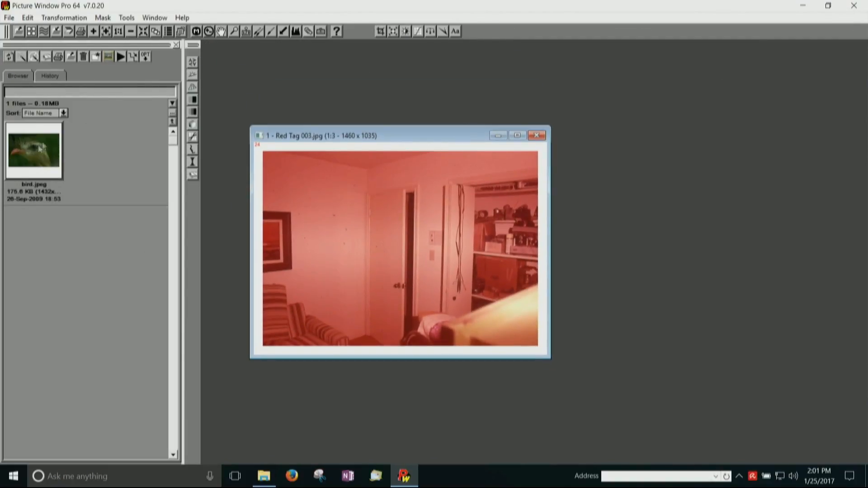
Step: Open the Color Balance transformation for Red Tag 003.jpg and sample the wall in the image as the highlight colour to remove
click(62, 18)
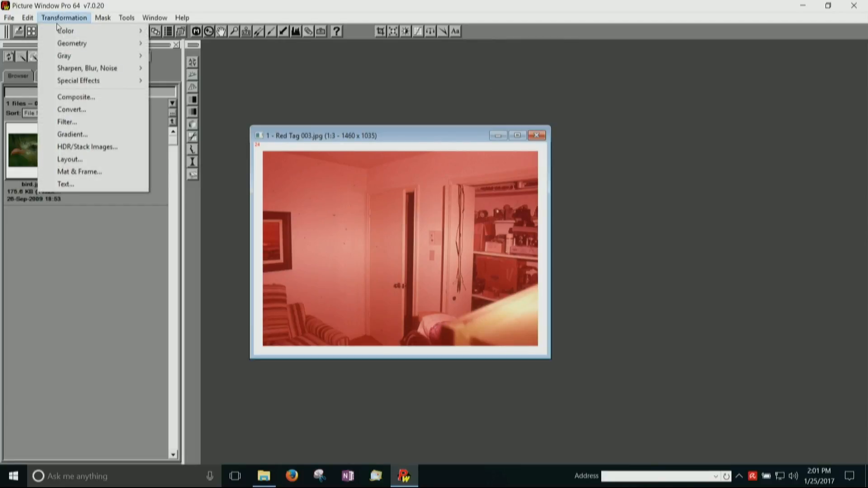
mouse_move(55, 30)
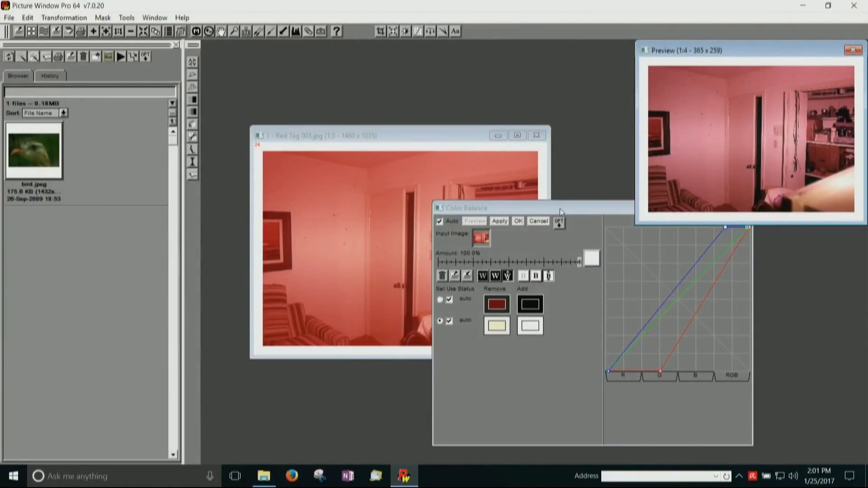
drag(559, 208, 552, 255)
click(325, 205)
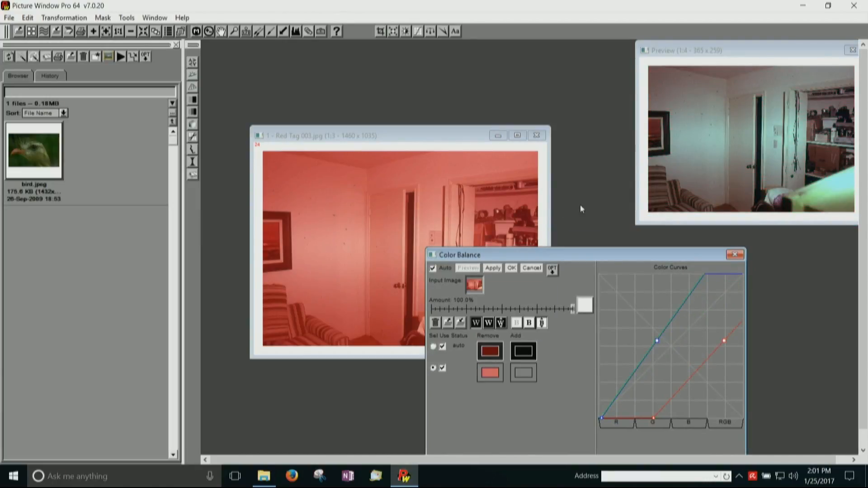
Step: Enlarge the Color Balance preview to 1:2 and move it to the upper edge of the workspace
drag(713, 49, 596, 74)
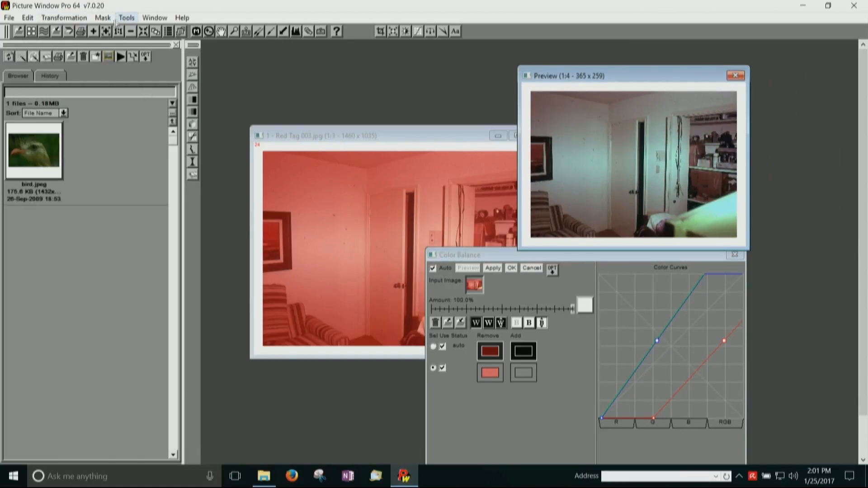
click(107, 32)
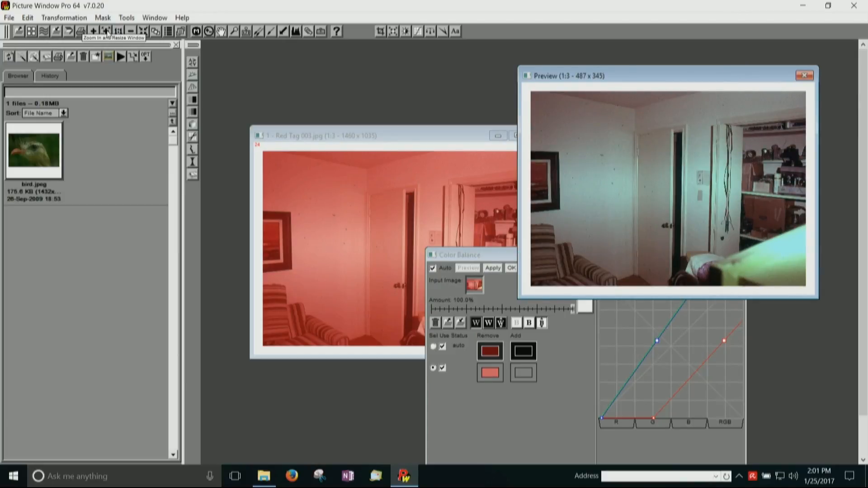
click(107, 33)
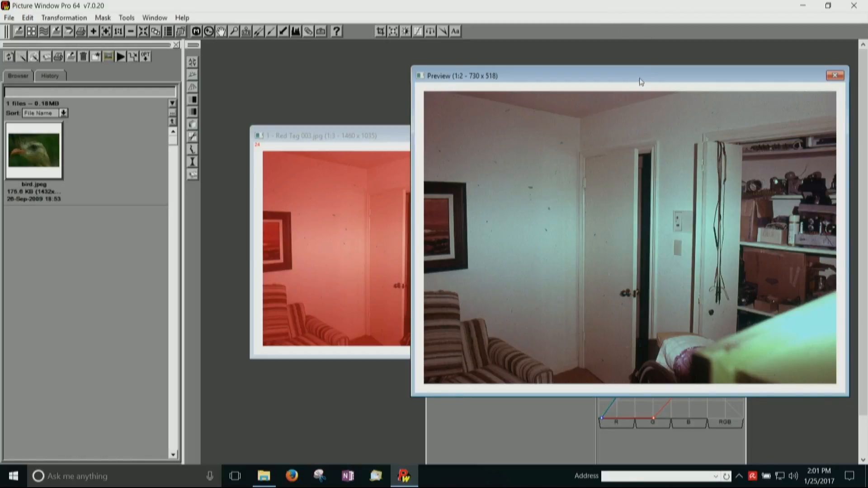
drag(640, 82, 642, 43)
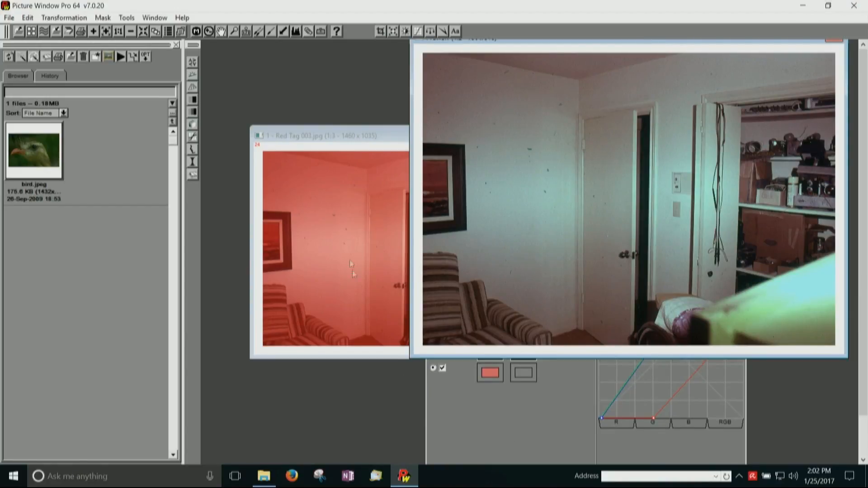
Step: Sample spots on the door, the upper wall corner and the wall of the red image as alternative highlight colours to remove
click(384, 314)
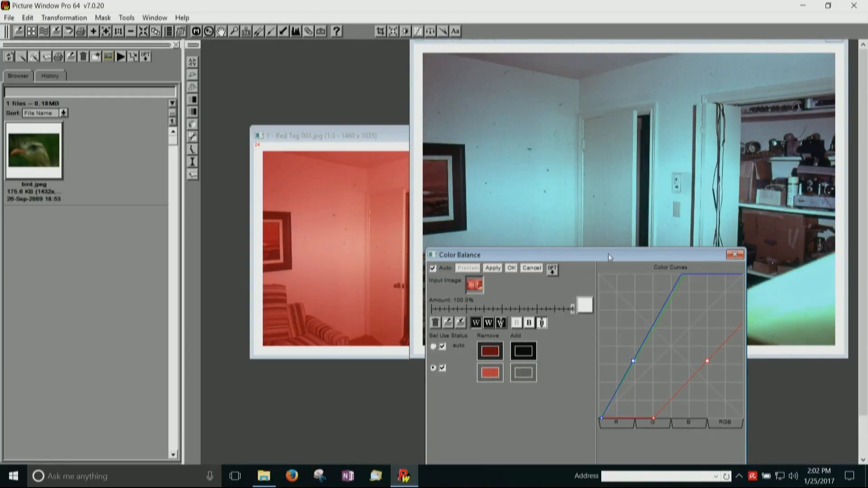
drag(610, 255, 648, 362)
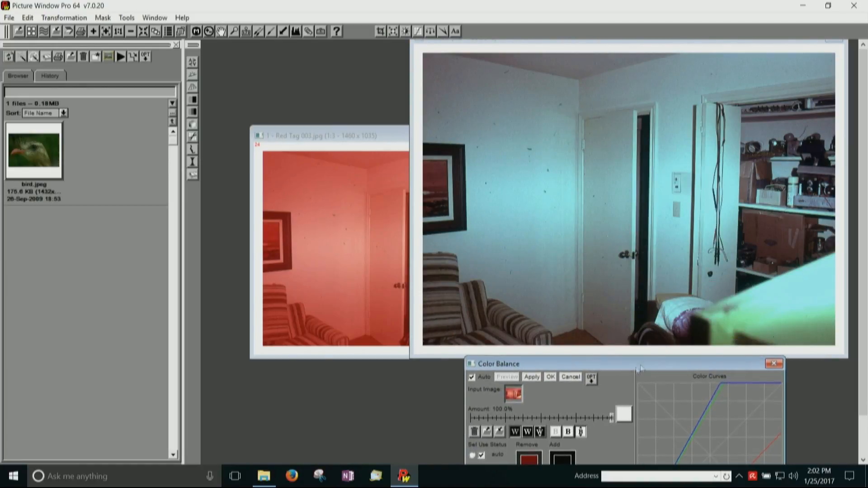
click(387, 324)
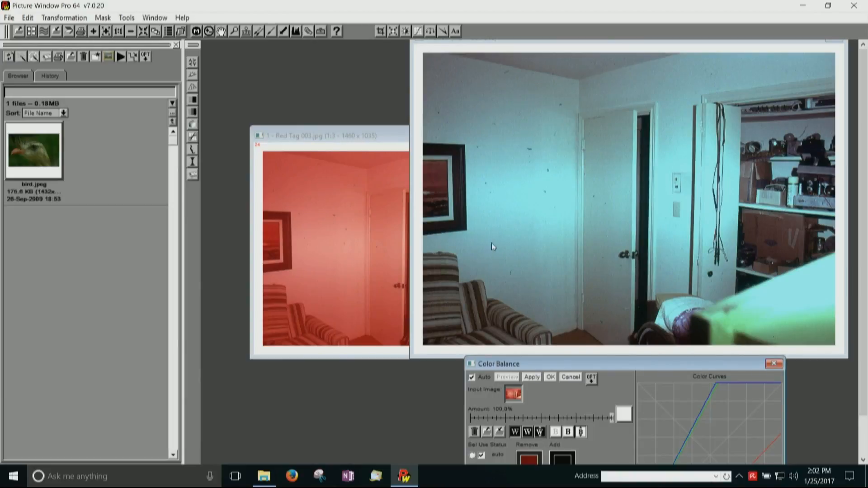
drag(380, 144, 331, 128)
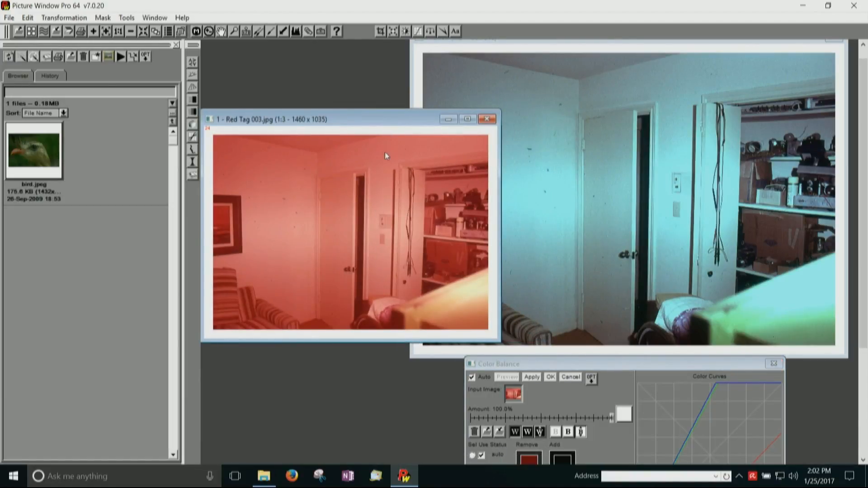
click(316, 146)
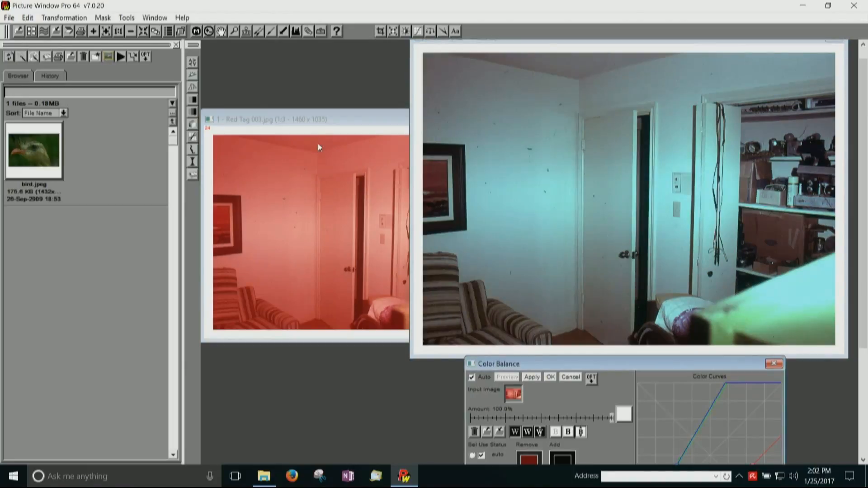
click(302, 200)
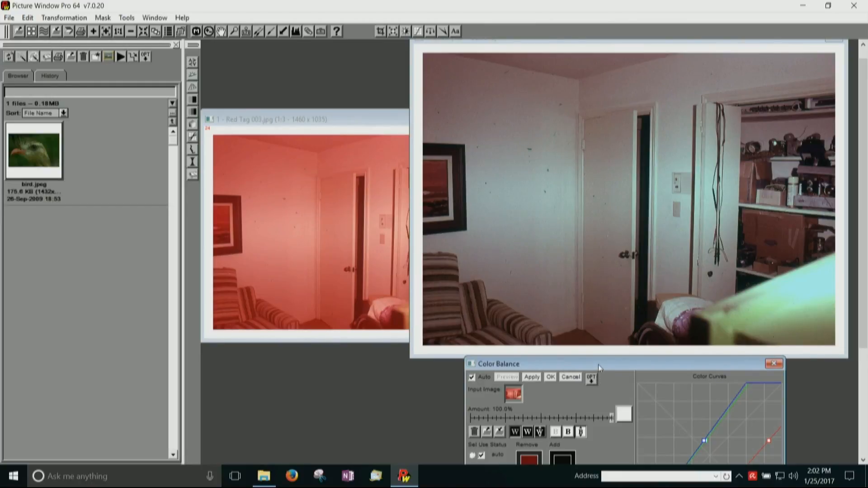
Step: Reduce the Color Balance amount to 73.9% and compare the preview with the original image
drag(598, 364, 562, 227)
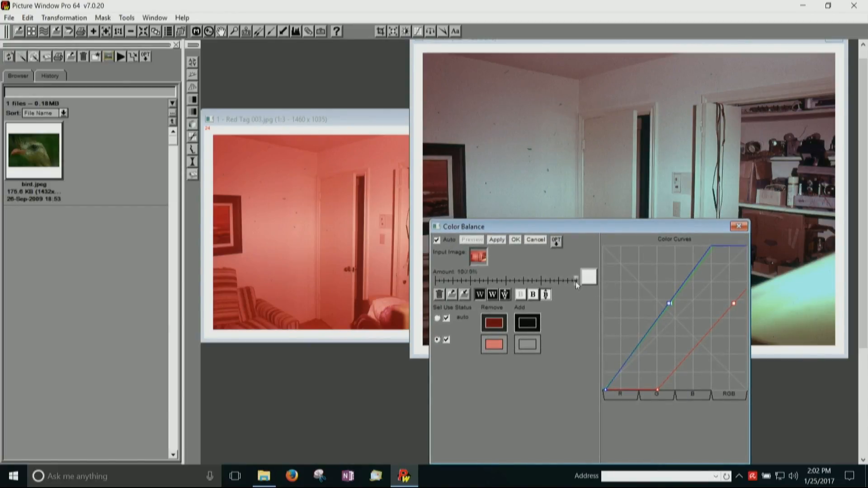
drag(576, 281, 539, 283)
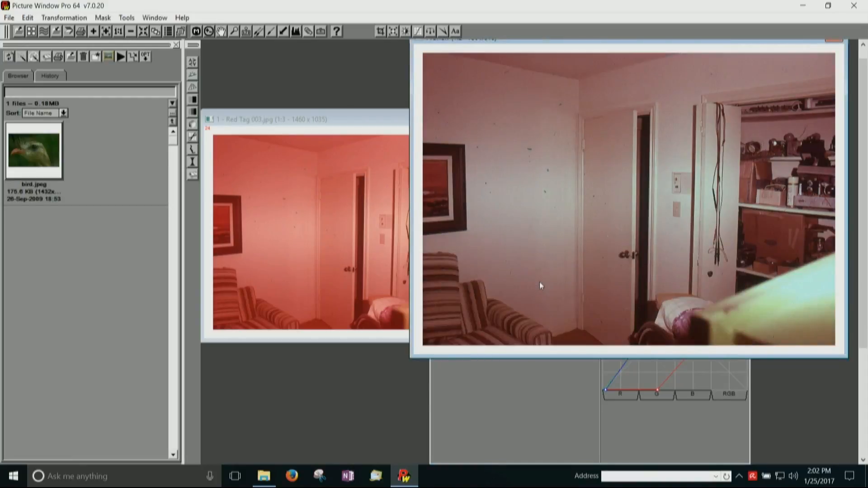
click(540, 282)
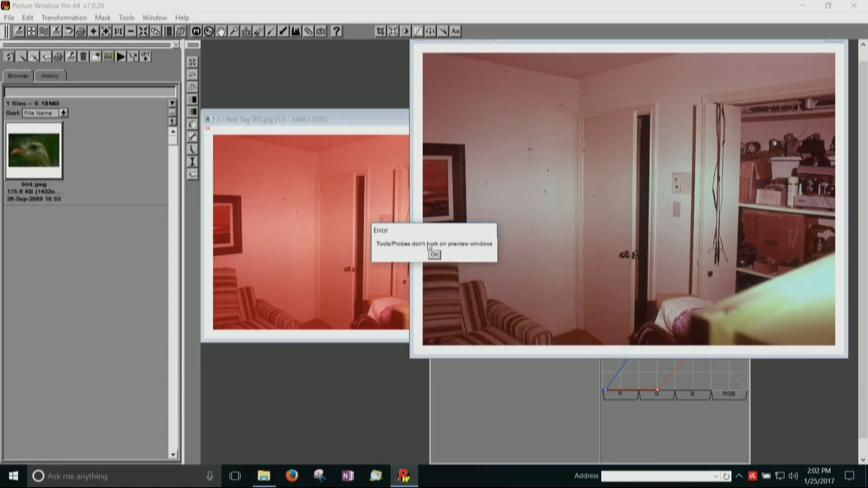
click(434, 255)
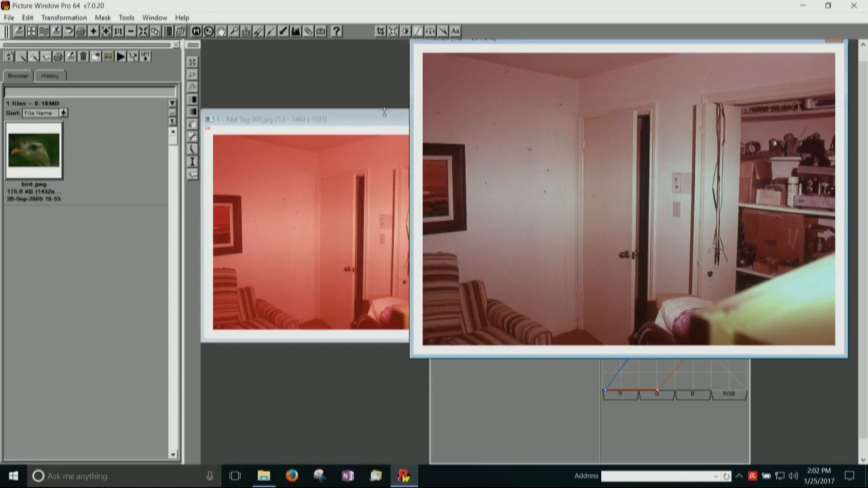
click(381, 128)
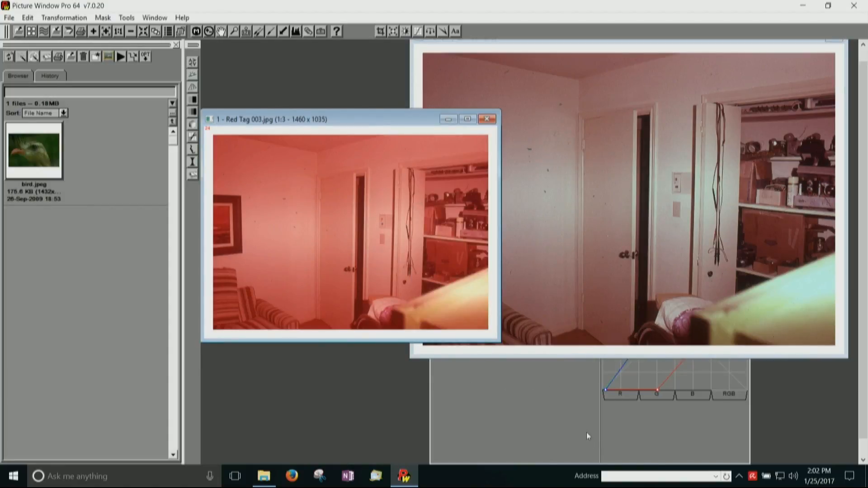
click(587, 433)
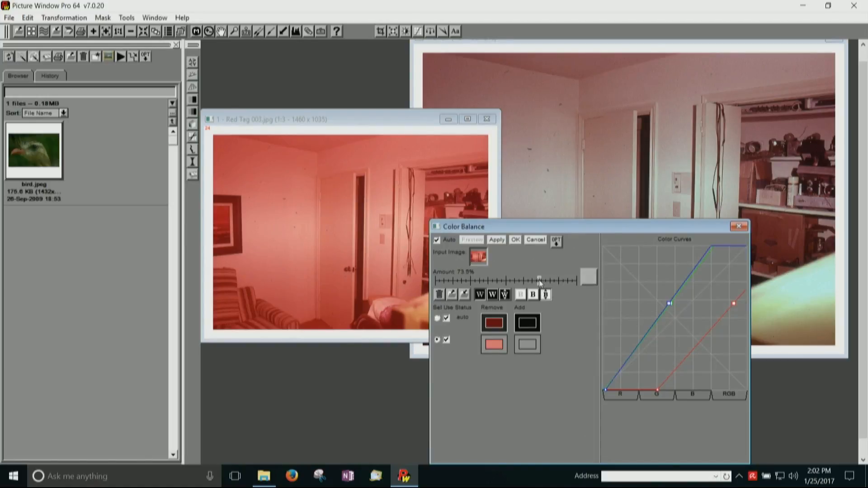
Step: Try Color Balance amounts of 7.1% and 53.5%, return it to 100%, and close the transformation without applying it
drag(540, 283, 446, 293)
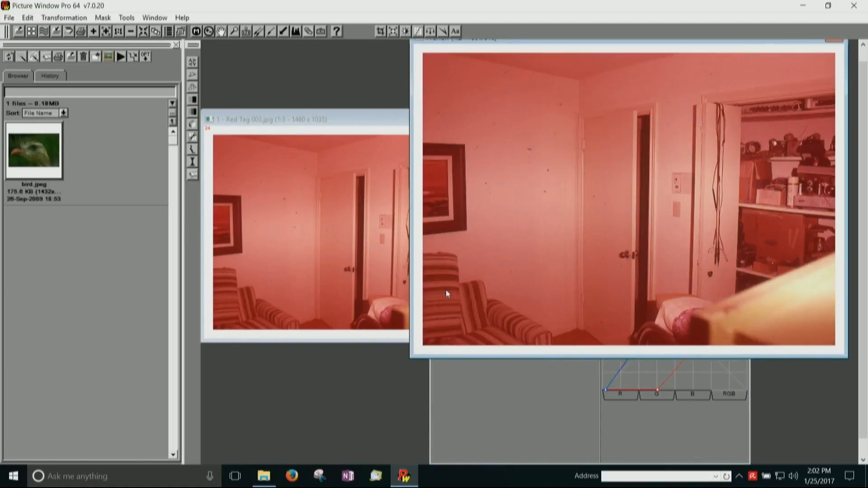
click(505, 426)
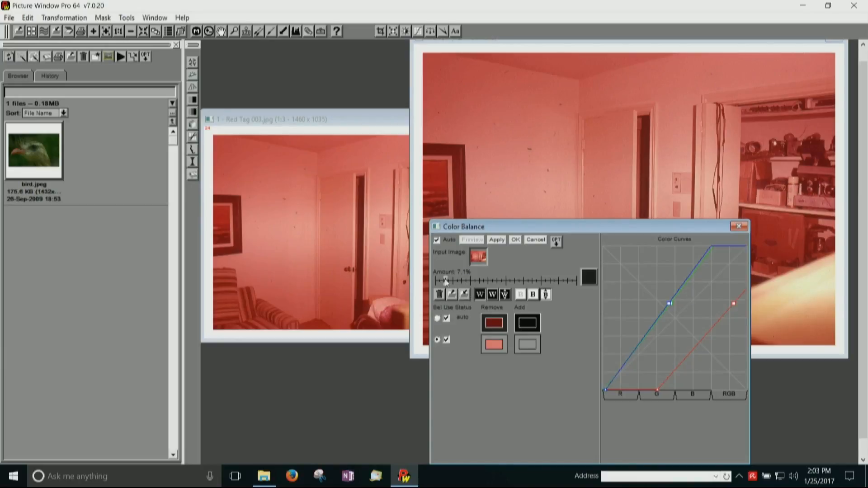
drag(445, 279, 510, 275)
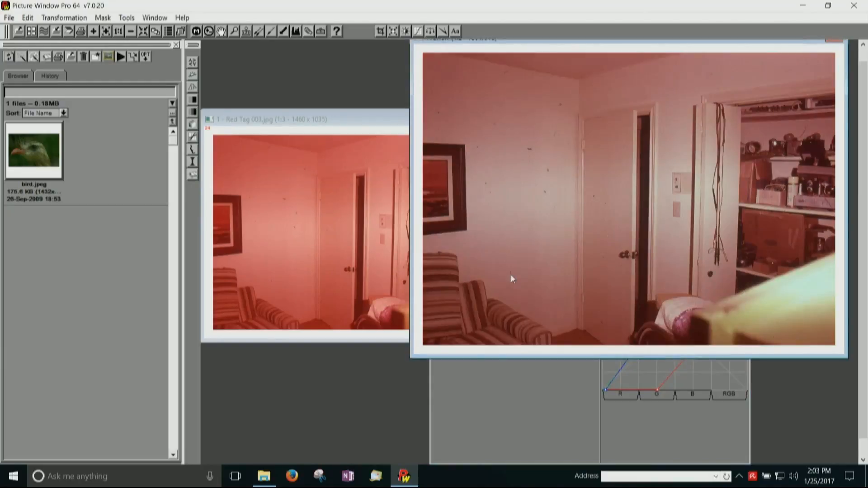
click(522, 371)
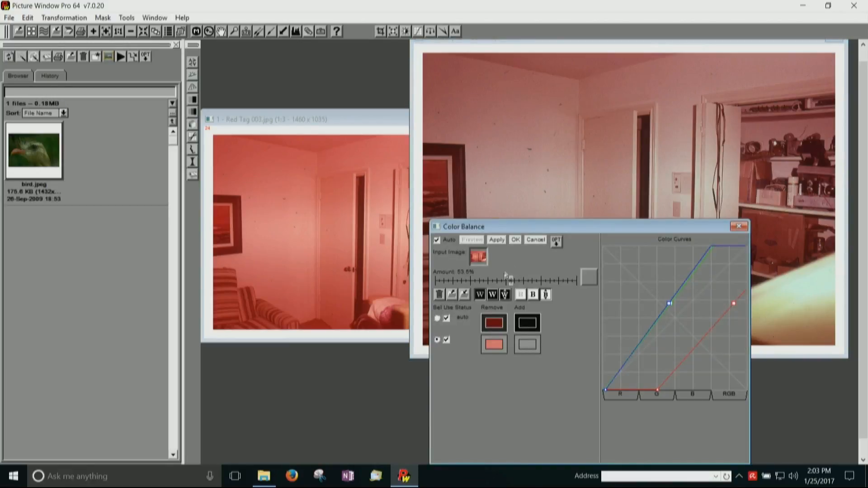
drag(512, 283, 599, 284)
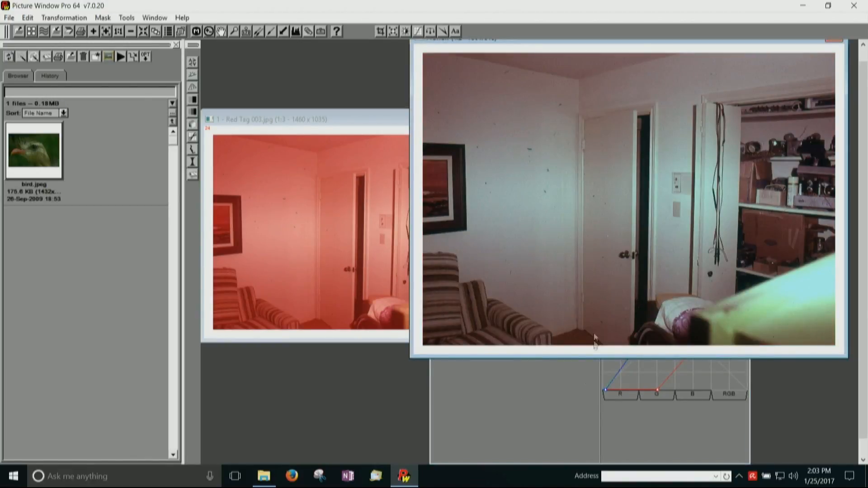
click(570, 418)
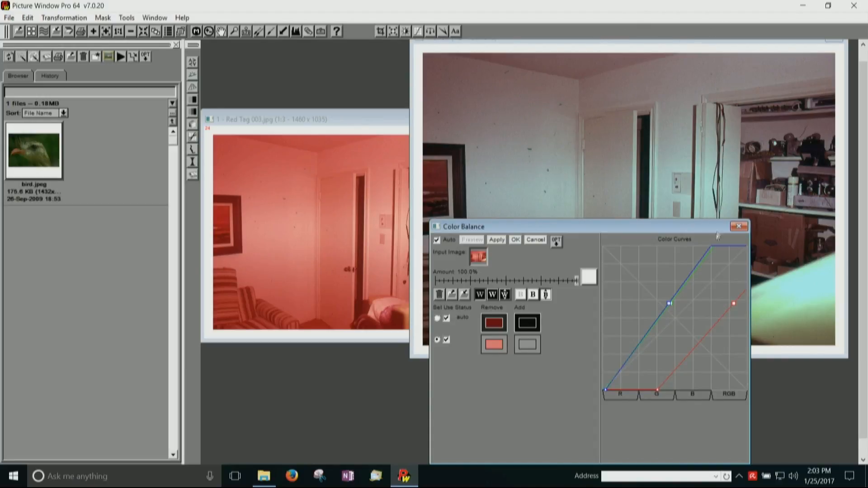
click(738, 227)
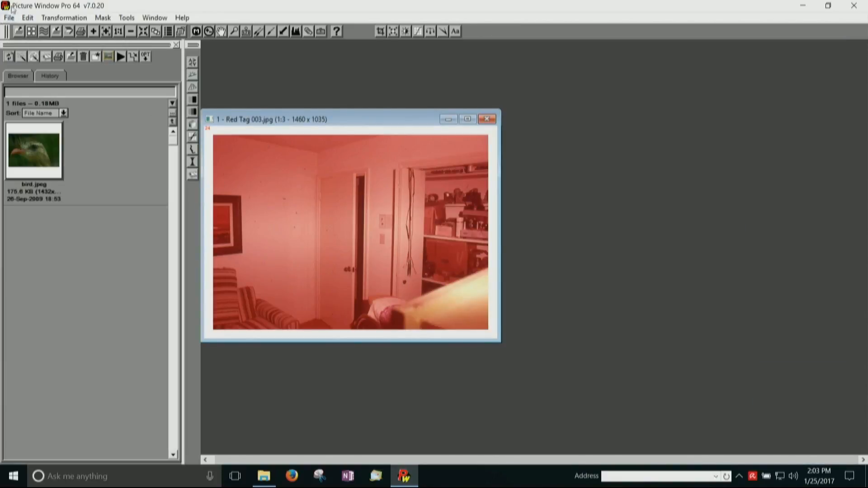
Step: Open the Color Correct transformation for Red Tag 003.jpg and shift the red point on its colour wheel toward yellow
click(64, 17)
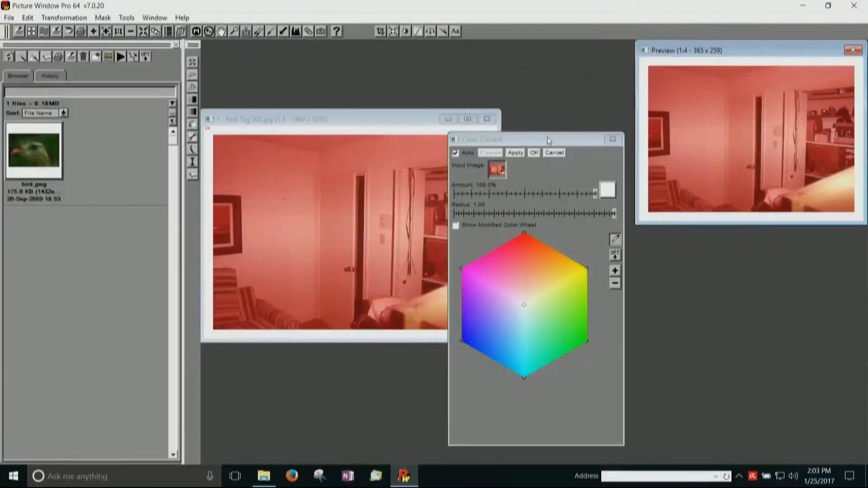
drag(546, 137, 566, 127)
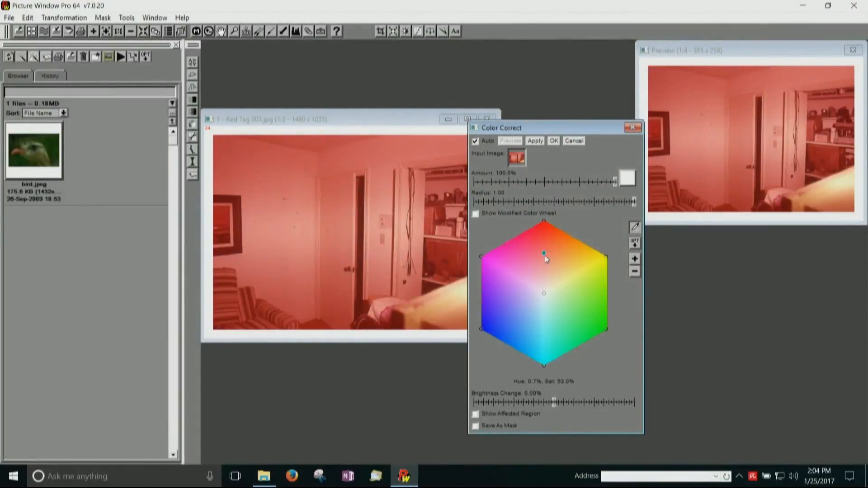
drag(544, 254, 543, 253)
drag(543, 253, 580, 265)
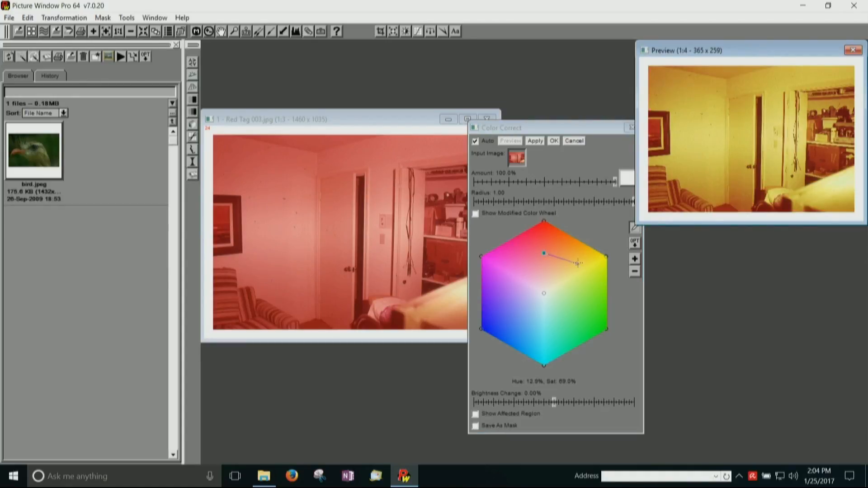
drag(576, 263, 575, 262)
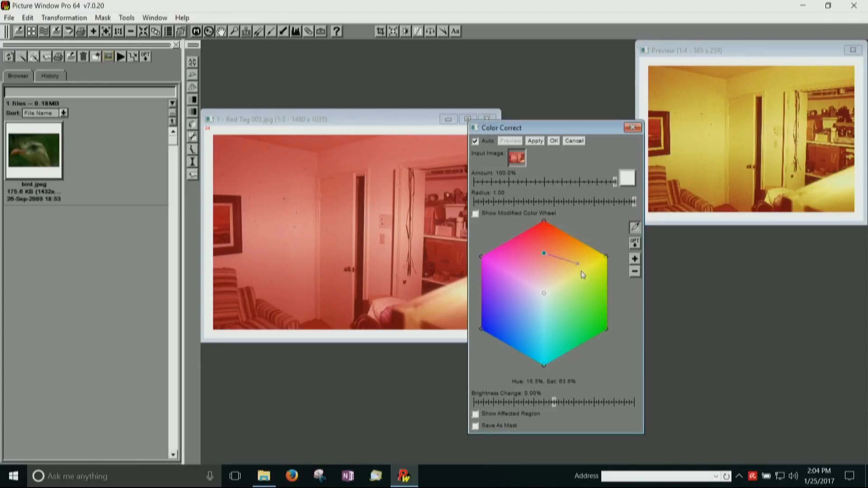
Step: Extend the red point's colour shift to the green area of the Color Correct wheel
drag(577, 263, 593, 316)
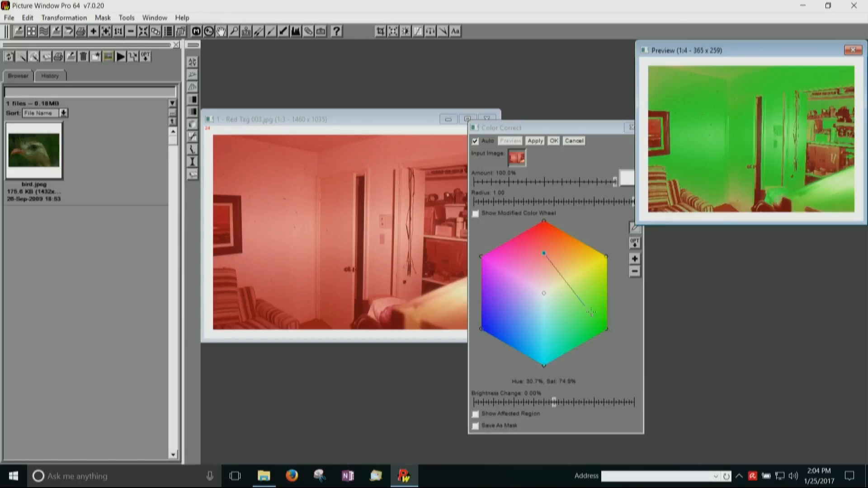
click(591, 313)
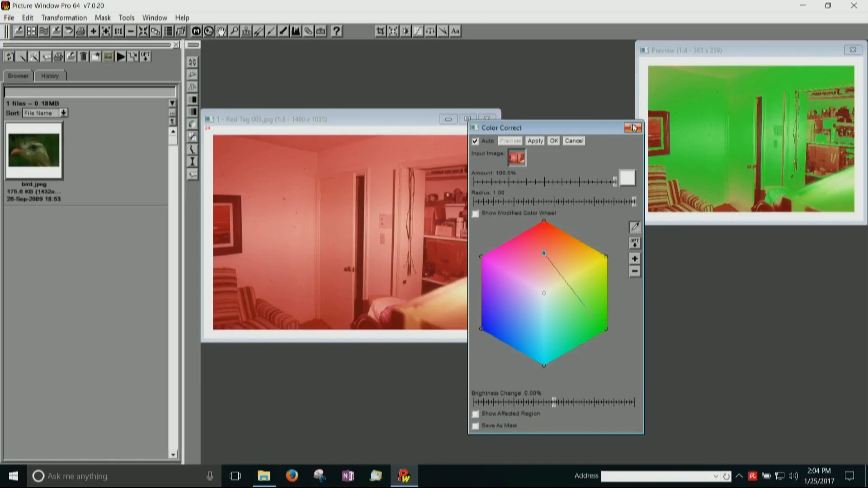
click(634, 128)
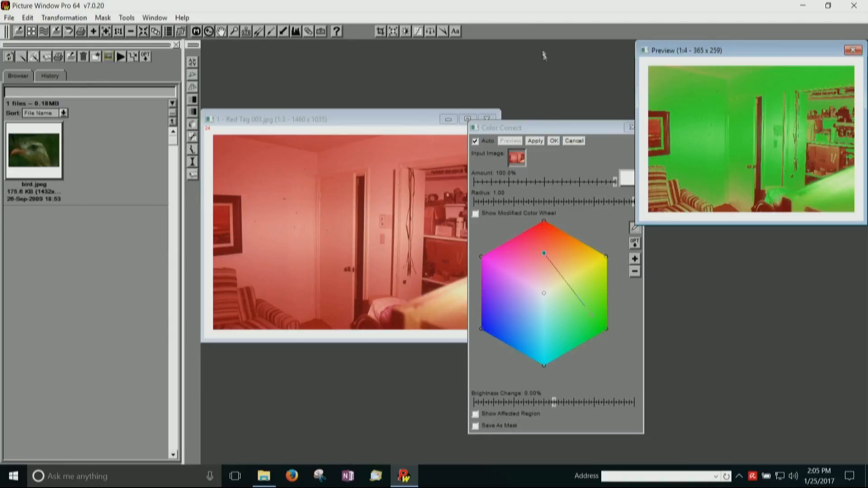
Step: Reset all colour shifts in the Color Correct transformation
drag(557, 131, 476, 120)
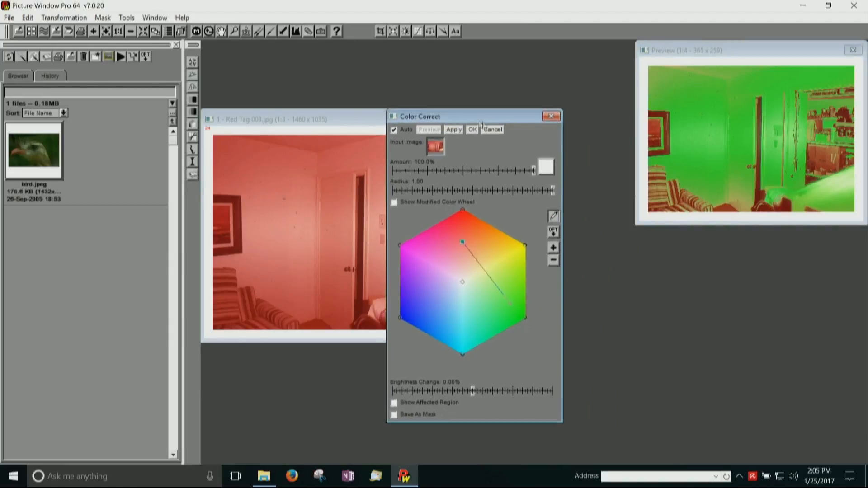
click(553, 233)
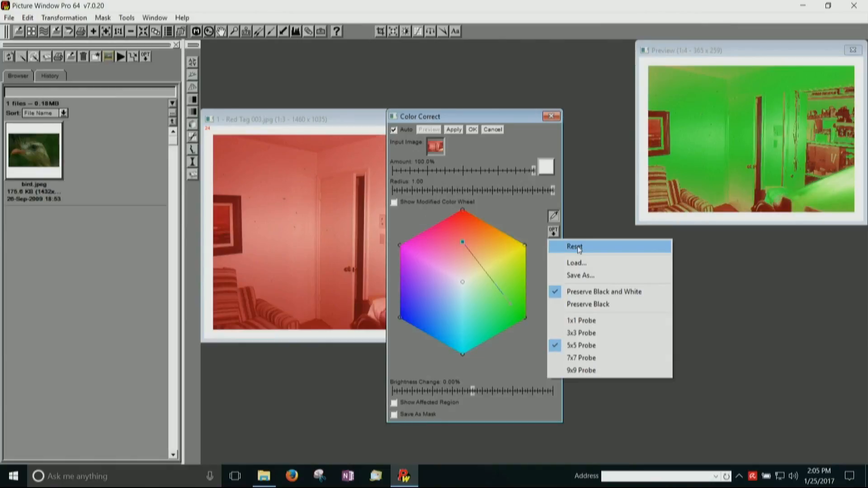
click(578, 247)
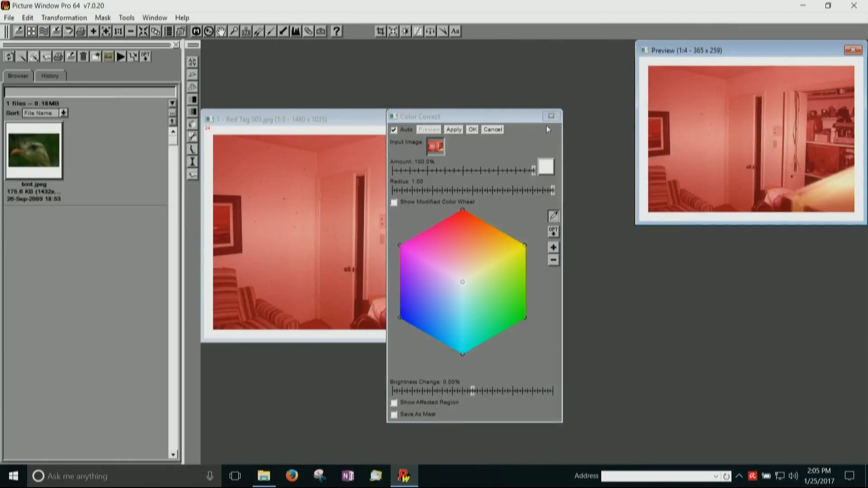
Step: Apply Color Correct to Red Tag 003.jpg, shifting a red sampled near the door toward yellow and a more saturated red to the neutral centre
drag(498, 121, 611, 121)
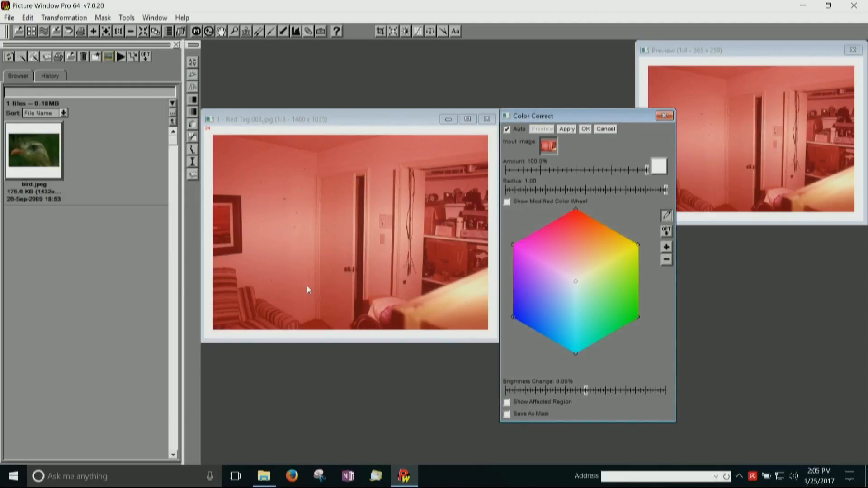
click(359, 249)
drag(576, 247, 611, 252)
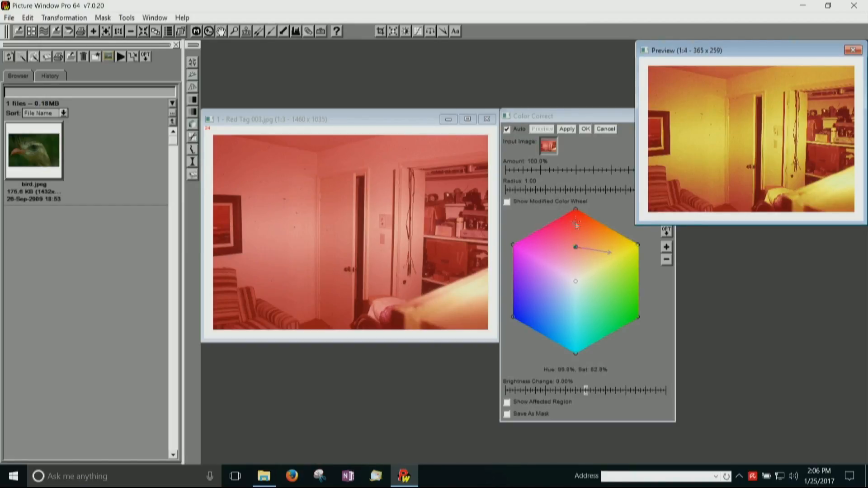
drag(575, 222, 575, 282)
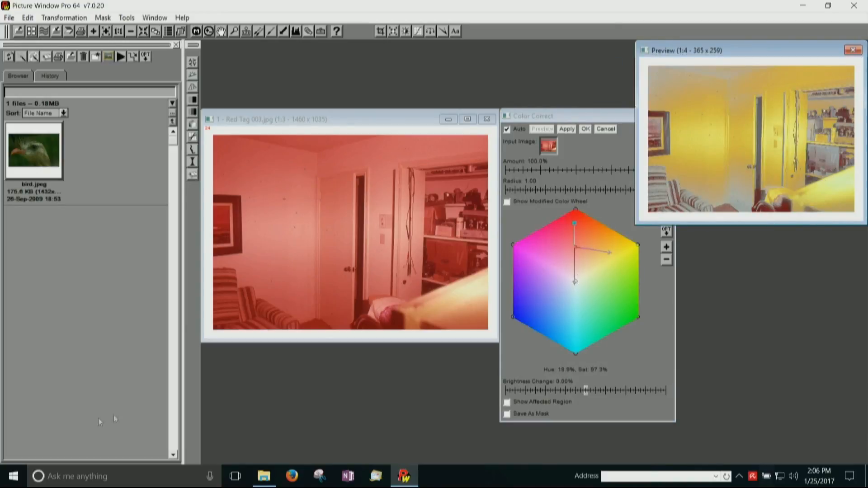
click(585, 129)
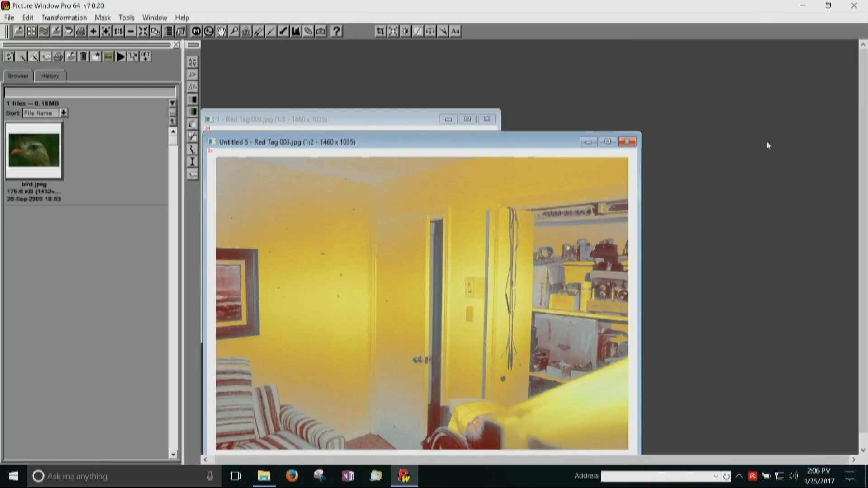
Step: Place the colour-corrected result beside the original image and close the result without saving it
drag(514, 149, 635, 84)
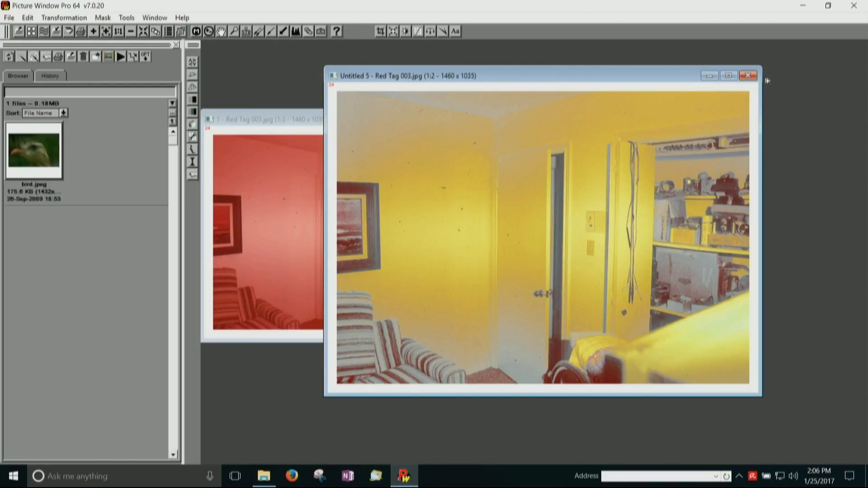
click(748, 75)
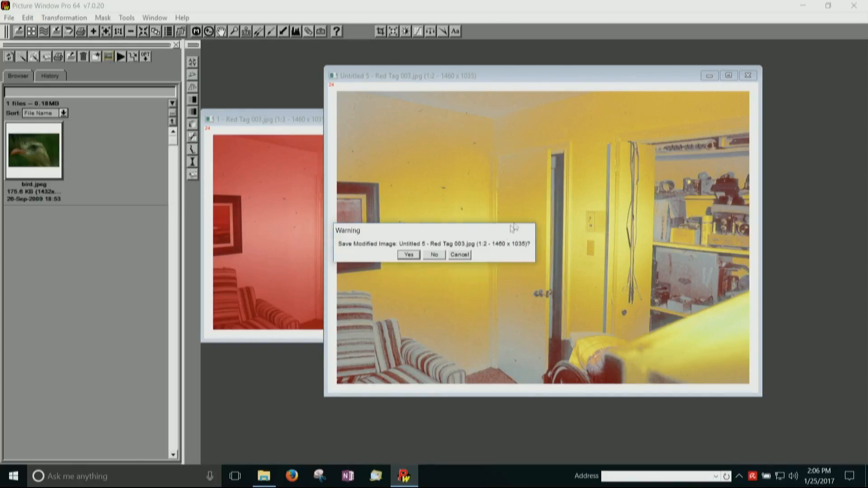
click(434, 255)
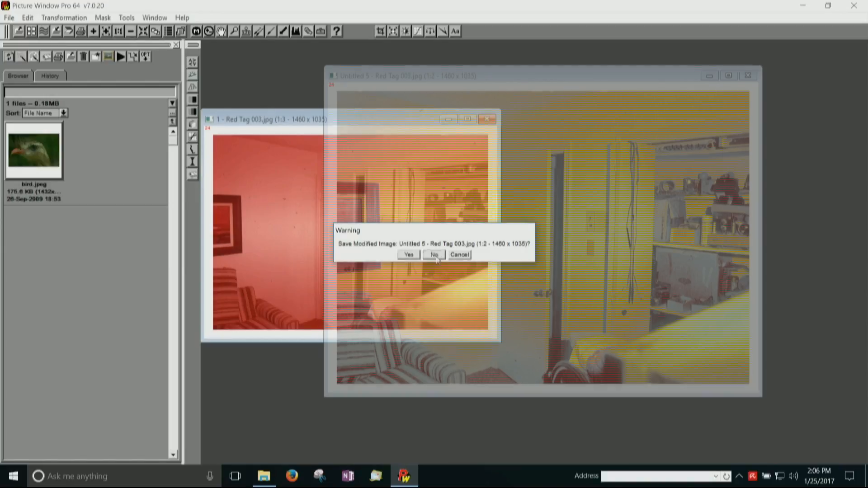
Step: Preview the Posterize effect on Red Tag 003.jpg without applying it, and close the image
click(73, 18)
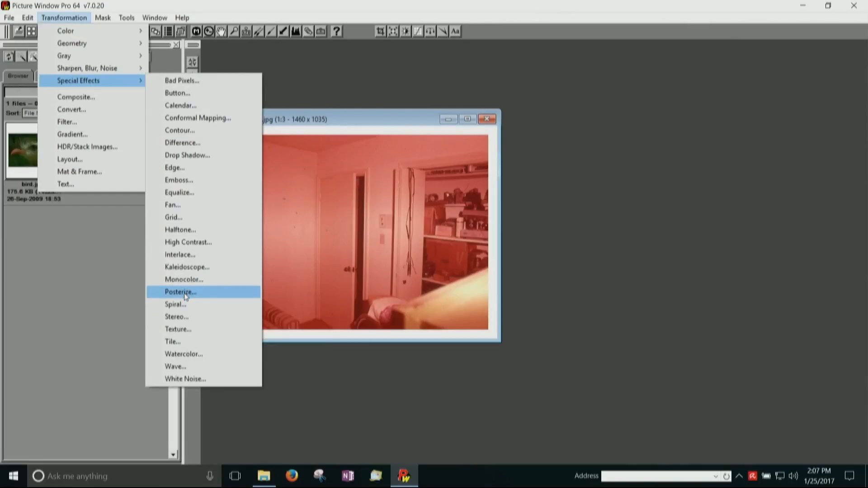
click(183, 293)
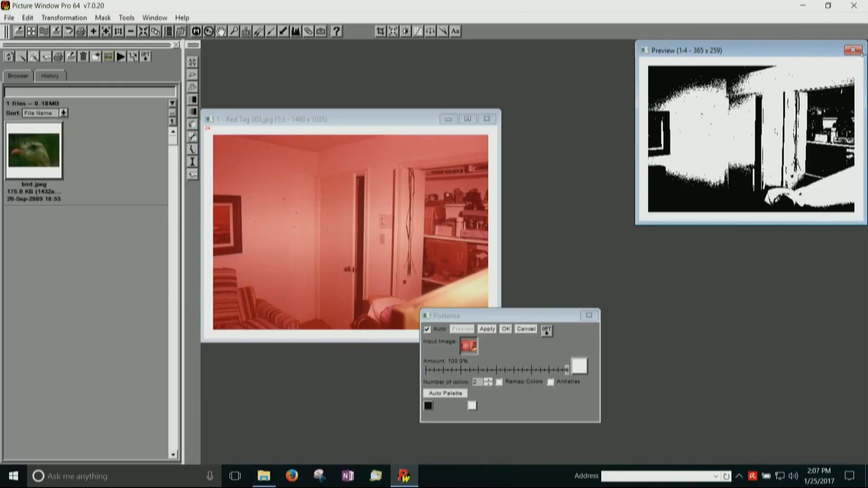
click(852, 51)
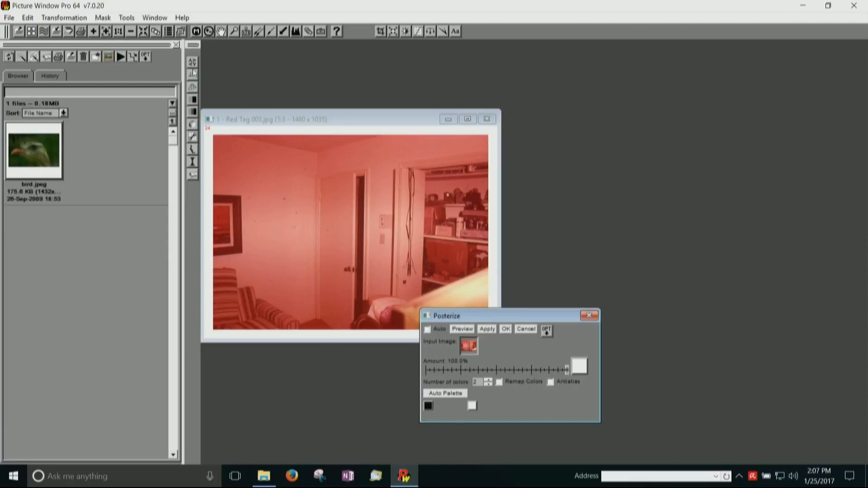
click(588, 316)
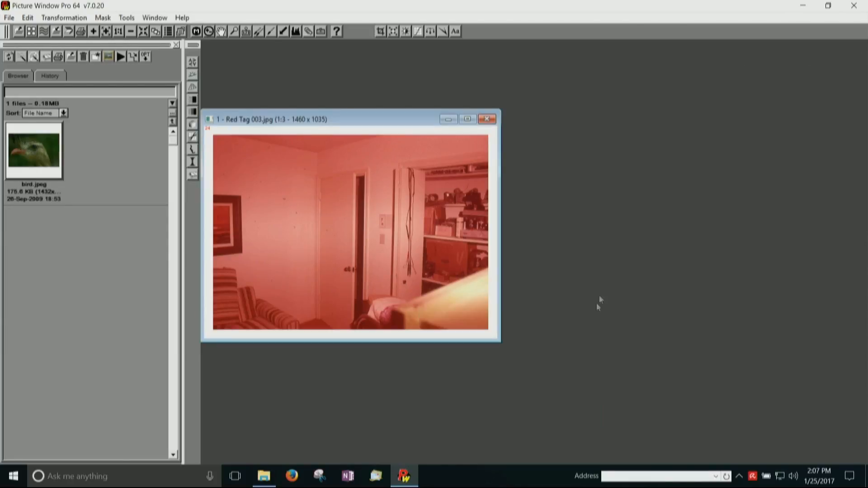
click(485, 119)
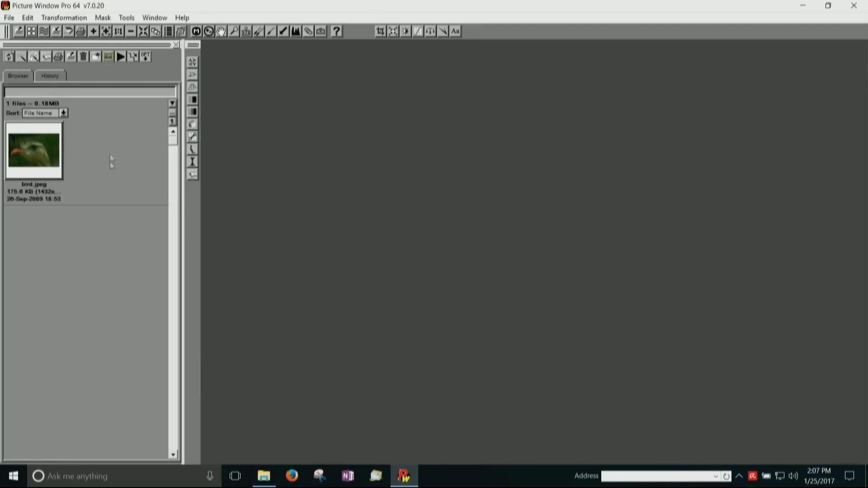